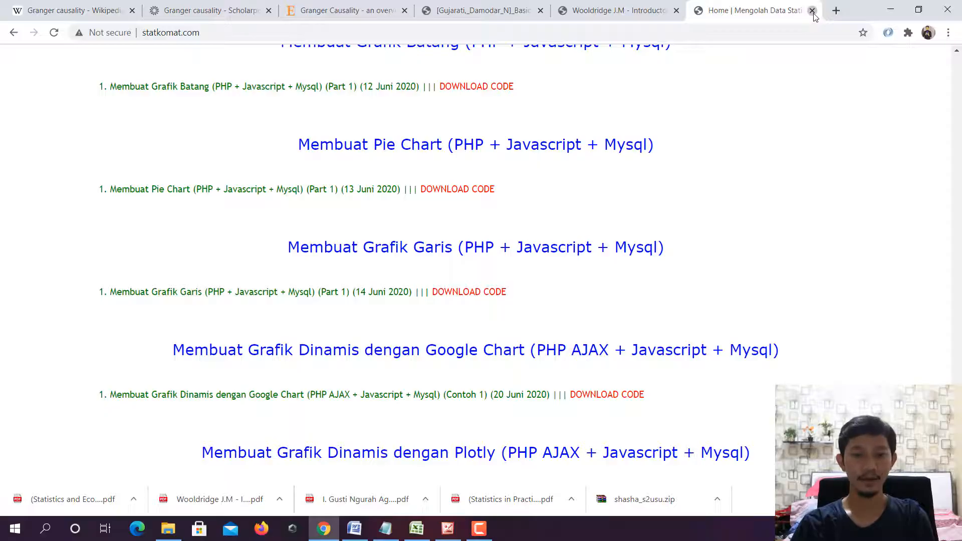
- Close the statkomat.com page and open a duplicate of the Wooldridge Introductory Econometrics PDF to examine its cover
click(812, 10)
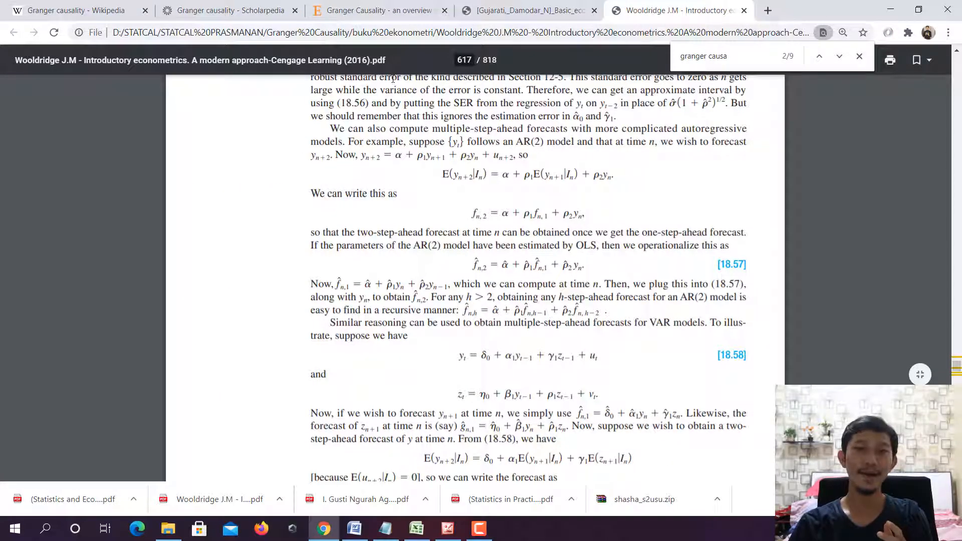
right_click(645, 13)
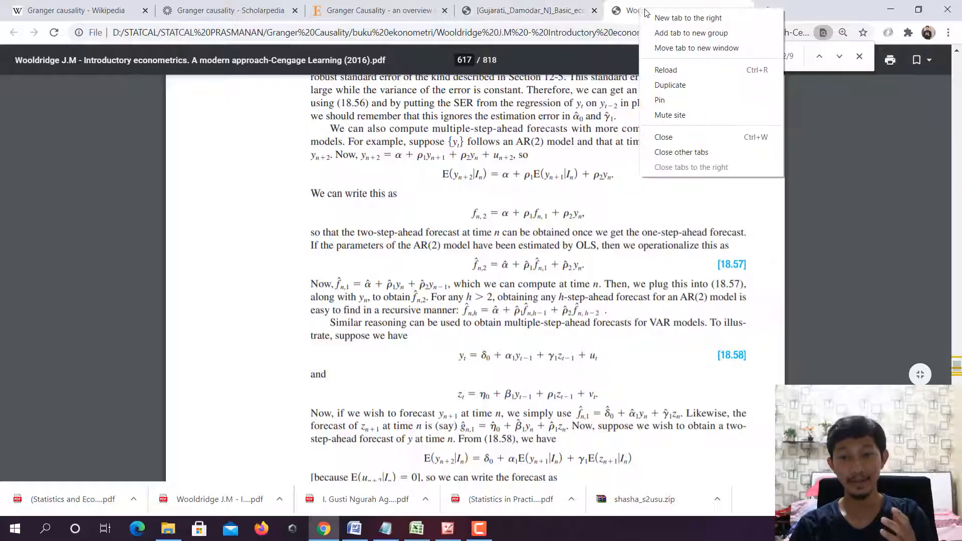
click(682, 87)
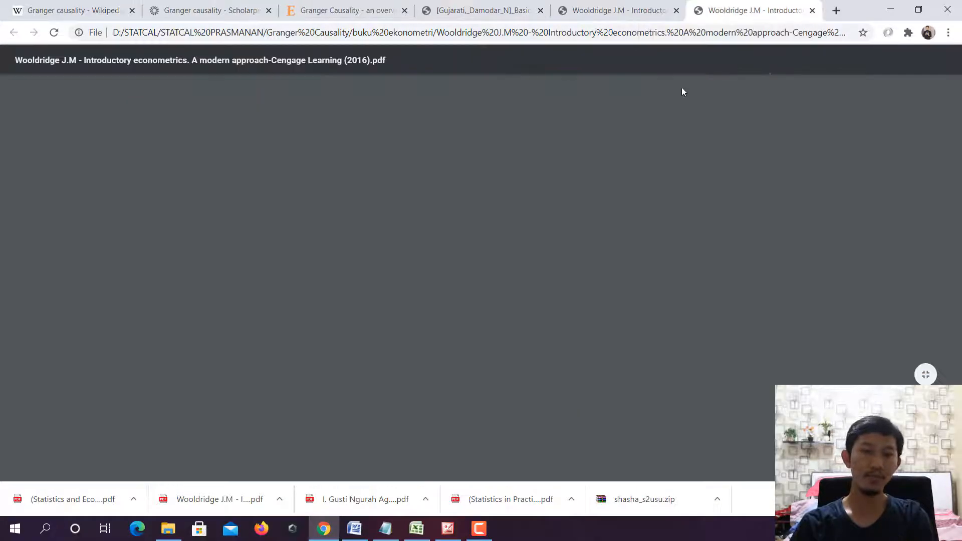
scroll(662, 170, down, 1)
key(ctrl+minus)
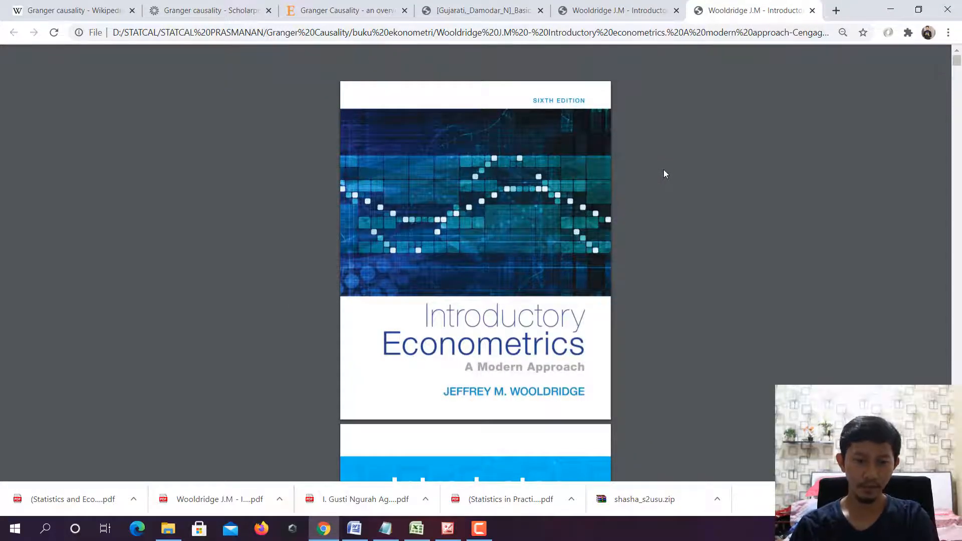
key(ctrl+plus)
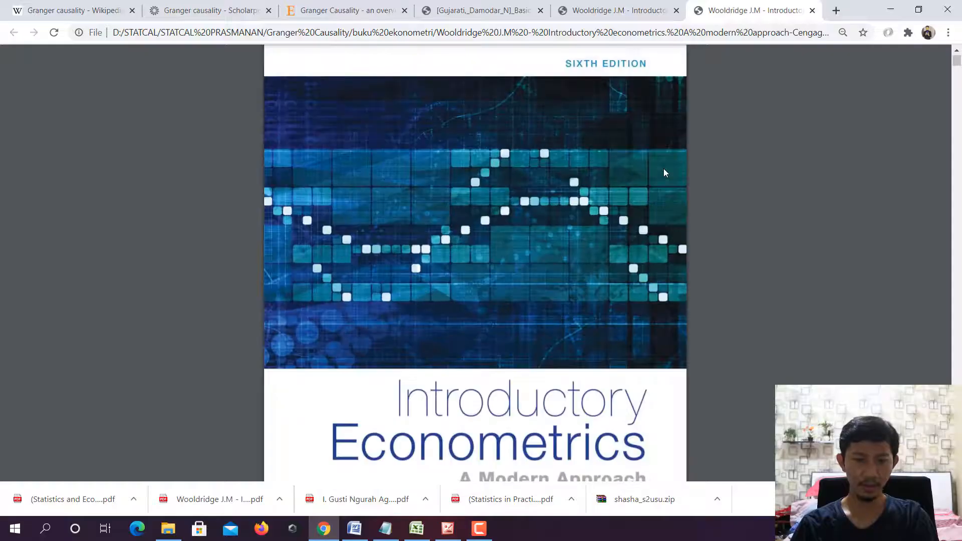
scroll(663, 169, down, 2)
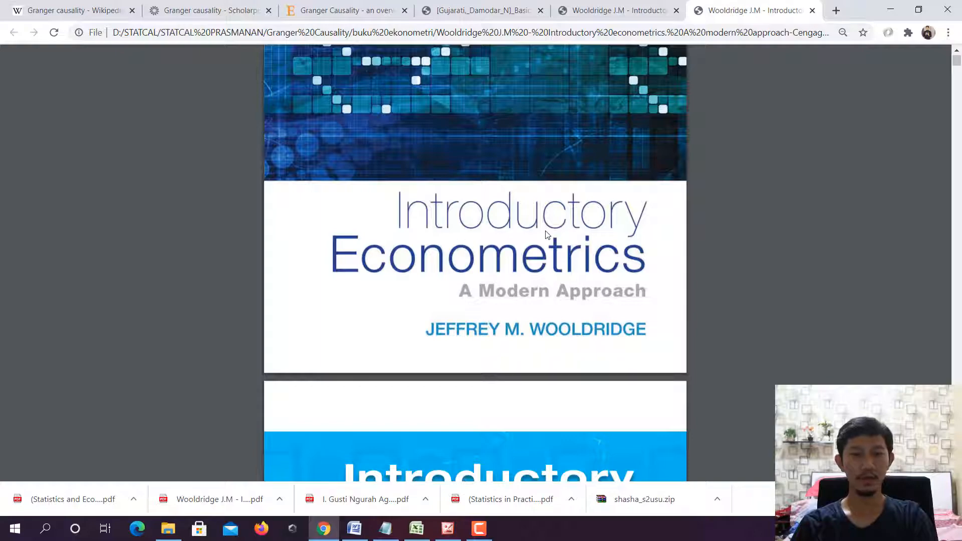
scroll(572, 249, up, 5)
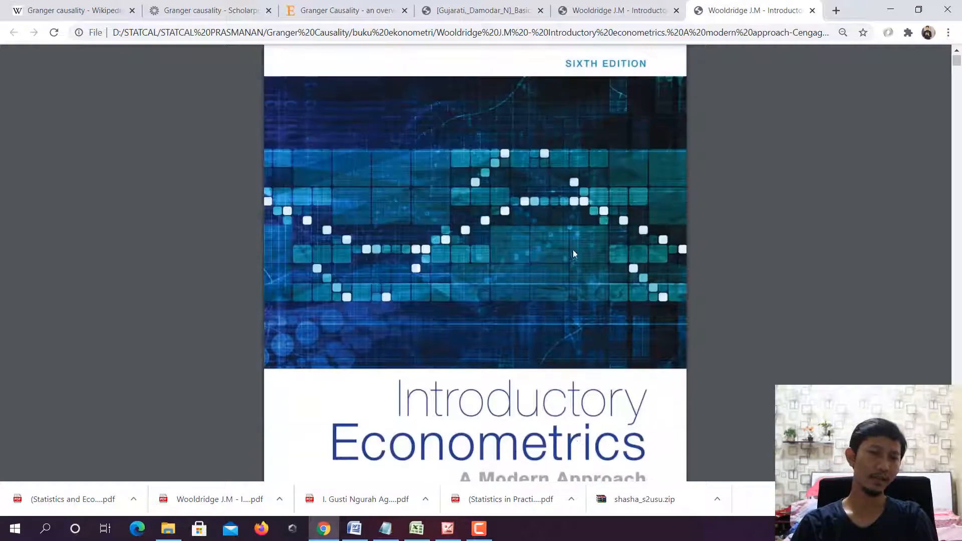
- Look through the front matter and table of contents of Introductory Econometrics, and close the duplicate copy
scroll(603, 191, down, 6)
scroll(603, 194, down, 10)
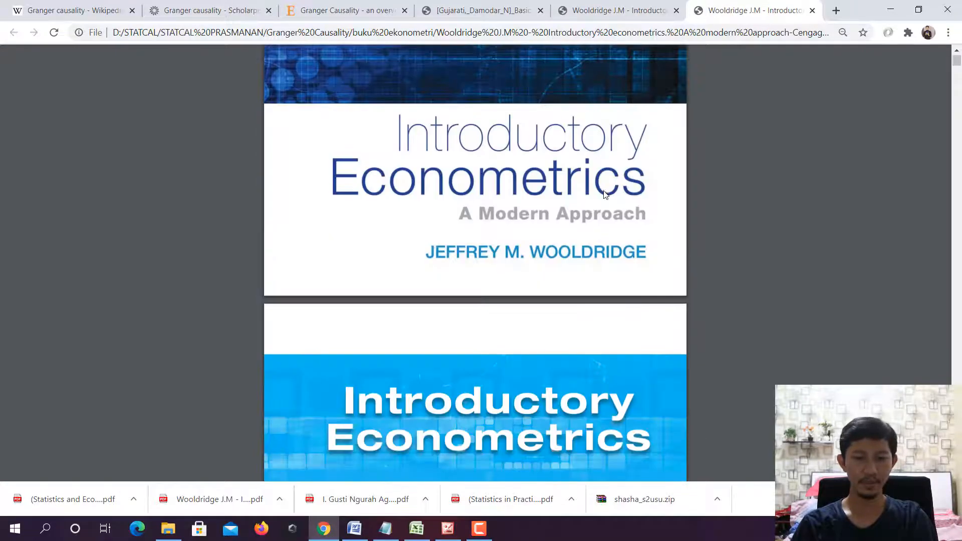
ctrl+scroll(537, 212, up, 5)
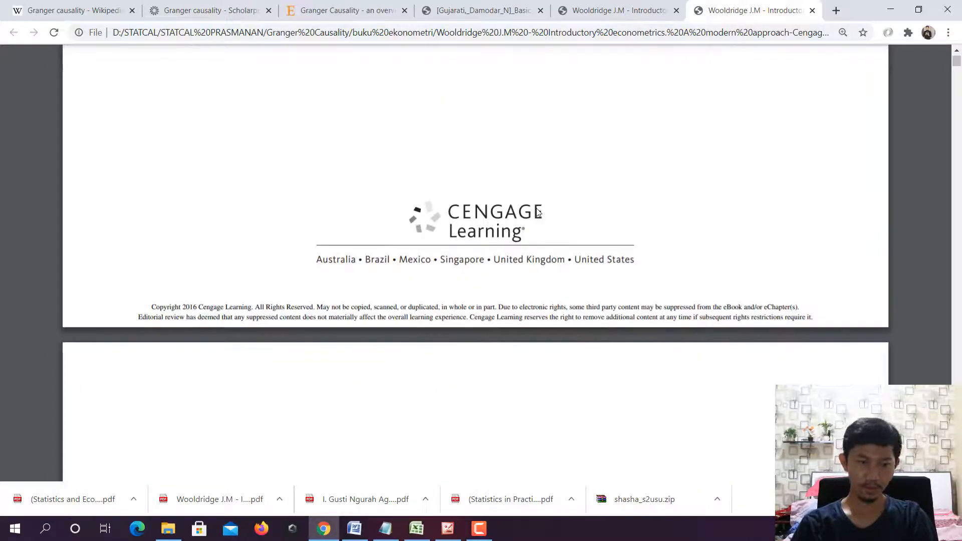
scroll(217, 288, down, 12)
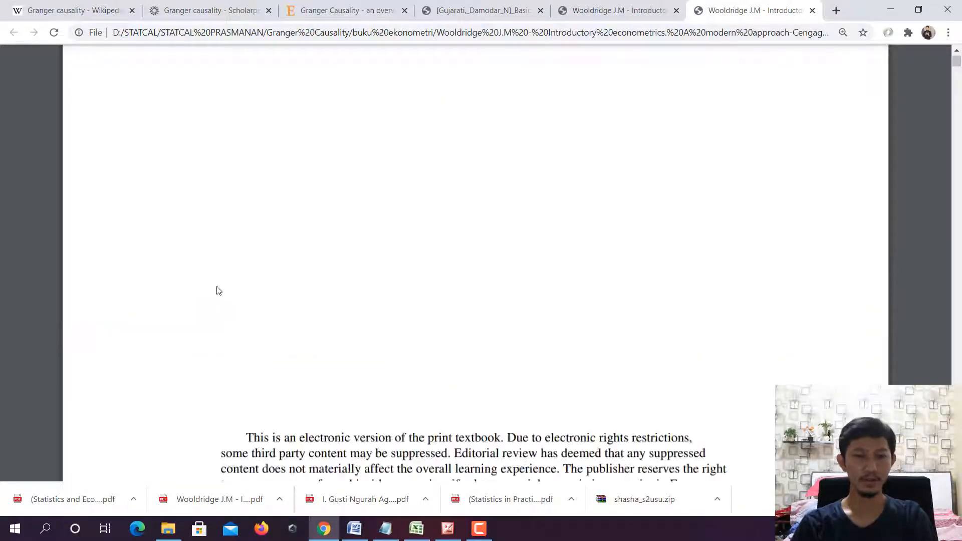
scroll(289, 268, down, 15)
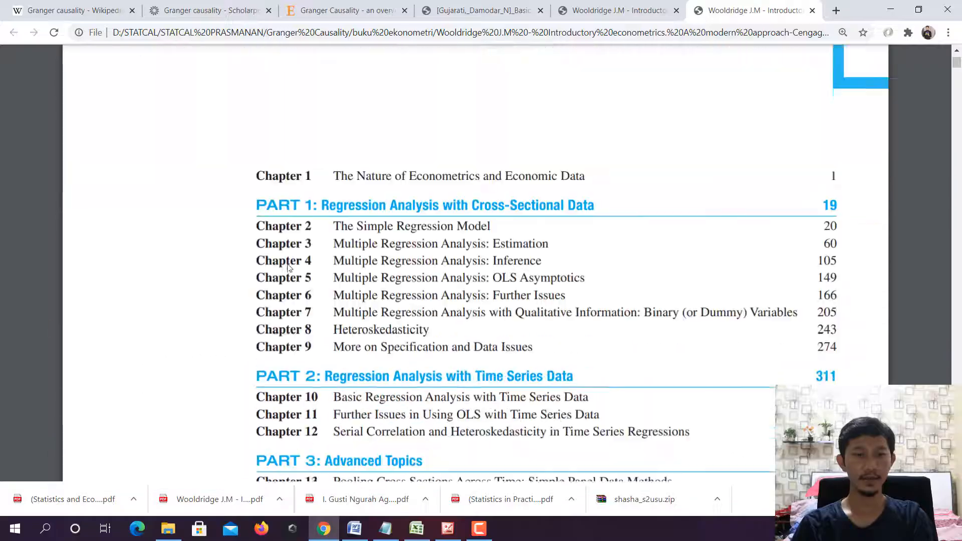
ctrl+scroll(289, 268, down, 2)
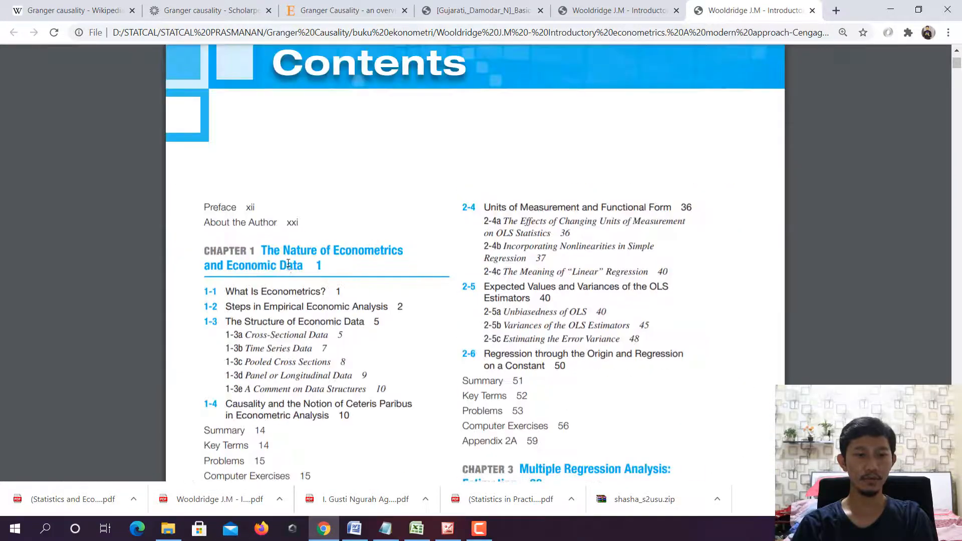
scroll(295, 266, down, 20)
scroll(298, 263, down, 8)
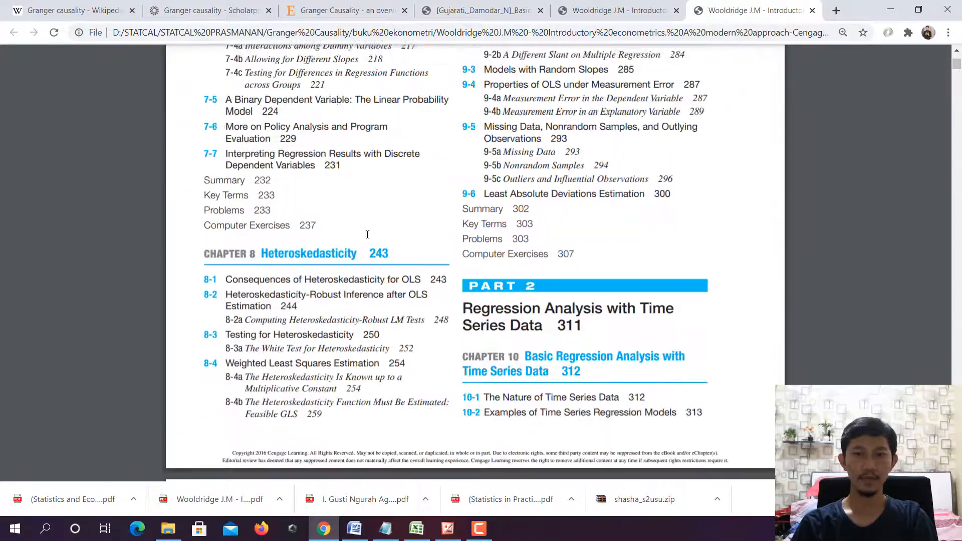
click(812, 11)
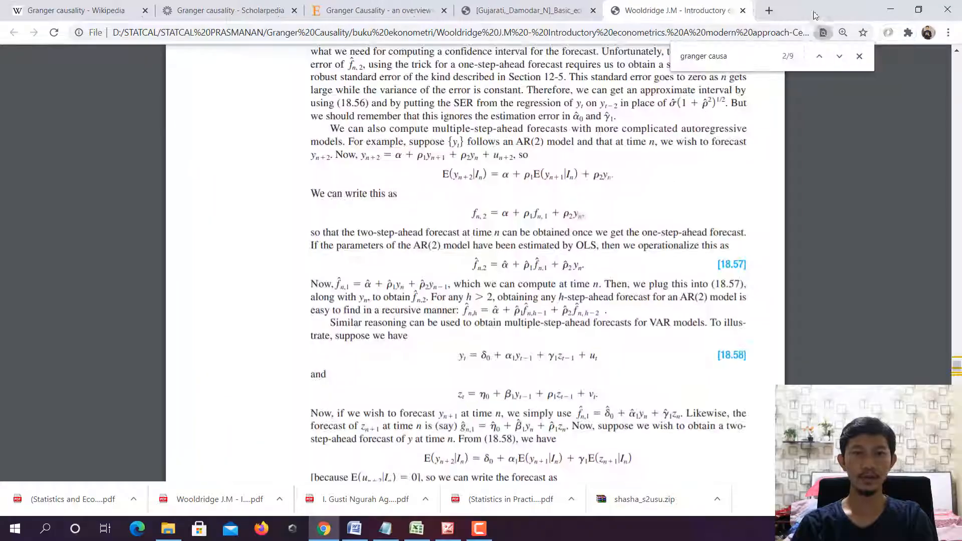
- Open a duplicate of the Gujarati Basic Econometrics PDF, examine the edition heading on its first page, and close the duplicate
click(528, 10)
right_click(527, 10)
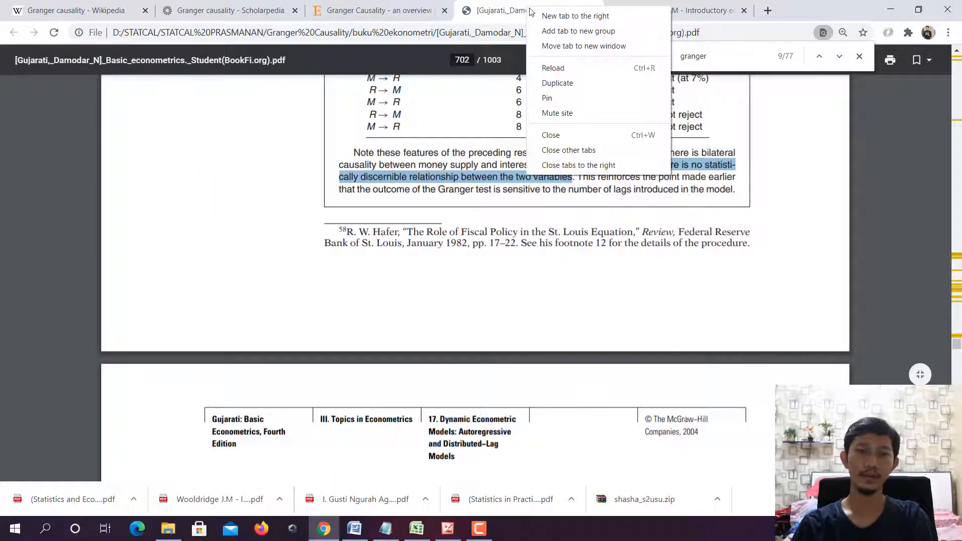
click(557, 83)
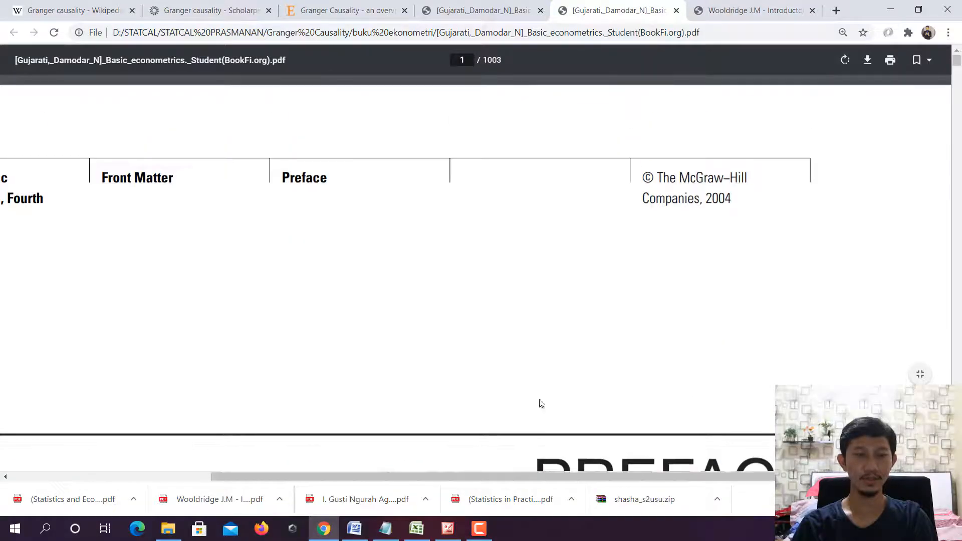
drag(484, 476, 342, 466)
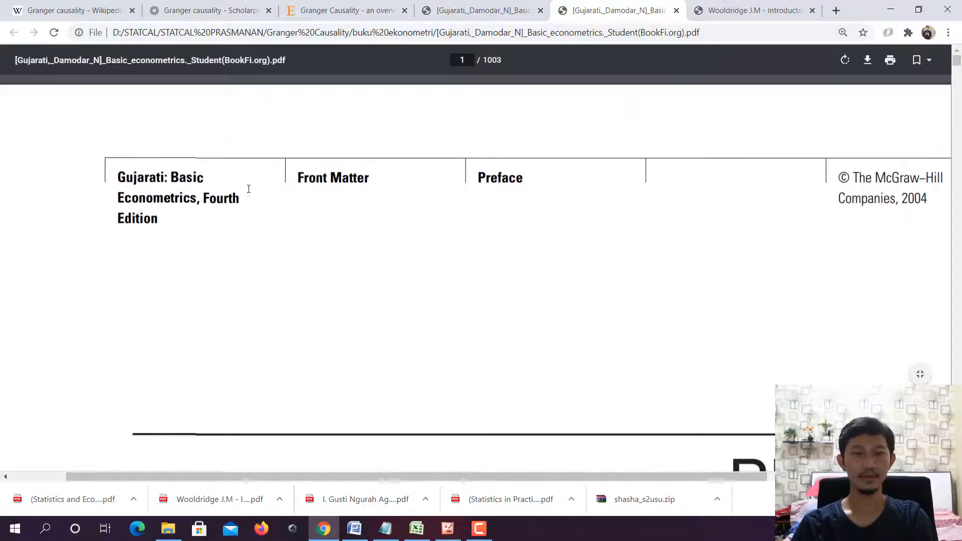
scroll(367, 195, down, 3)
scroll(369, 199, up, 3)
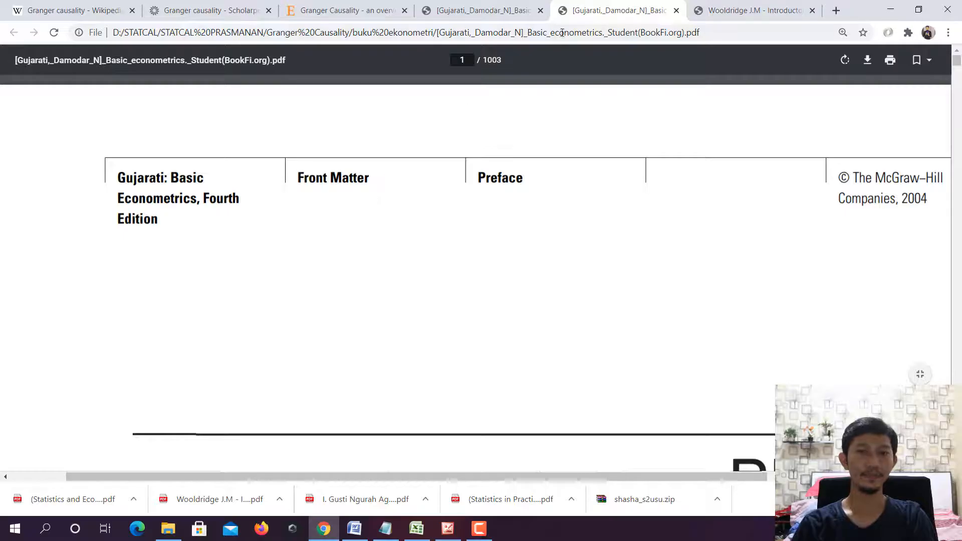
click(676, 10)
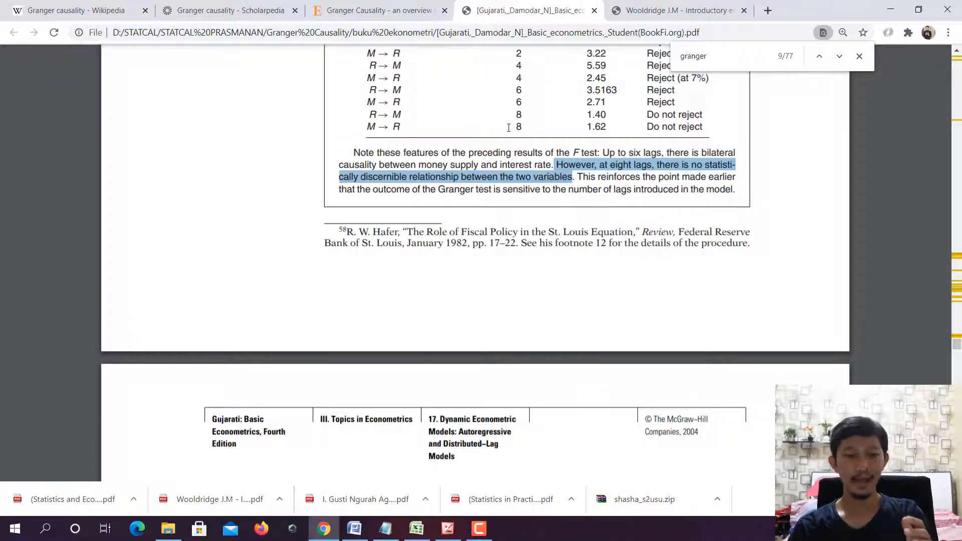
- View the cover picture in Picture Manager and switch to the enlarged beginning of the Granger Causality document in Word
click(447, 528)
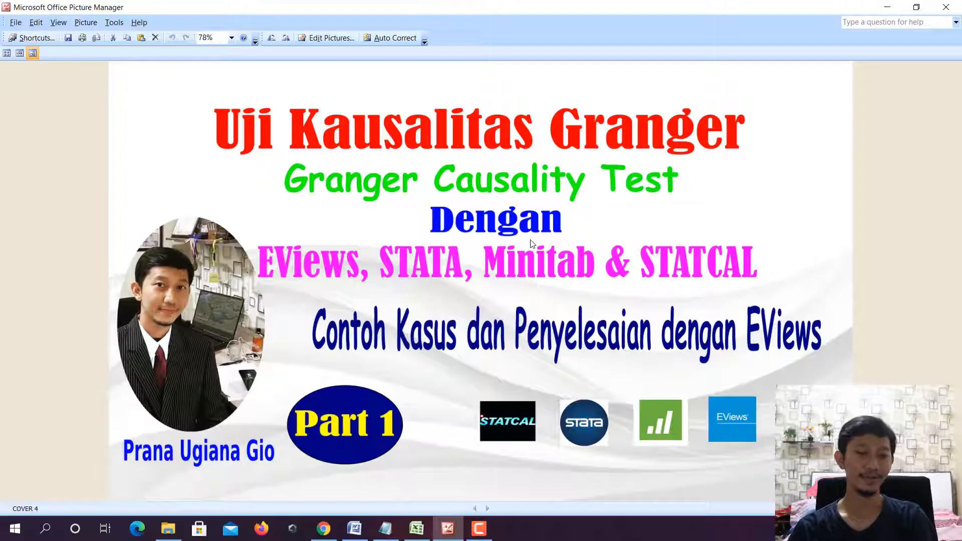
click(354, 528)
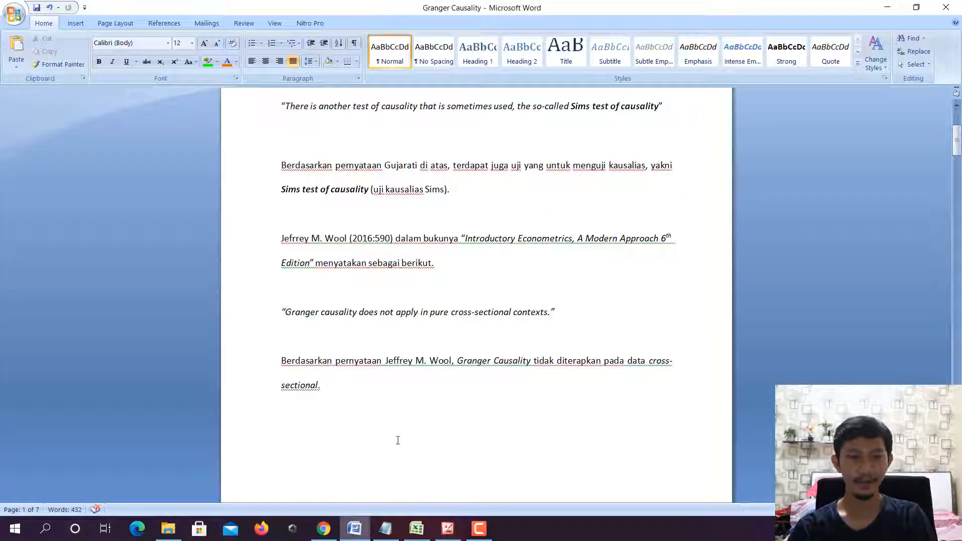
scroll(435, 351, up, 3)
ctrl+scroll(474, 295, up, 5)
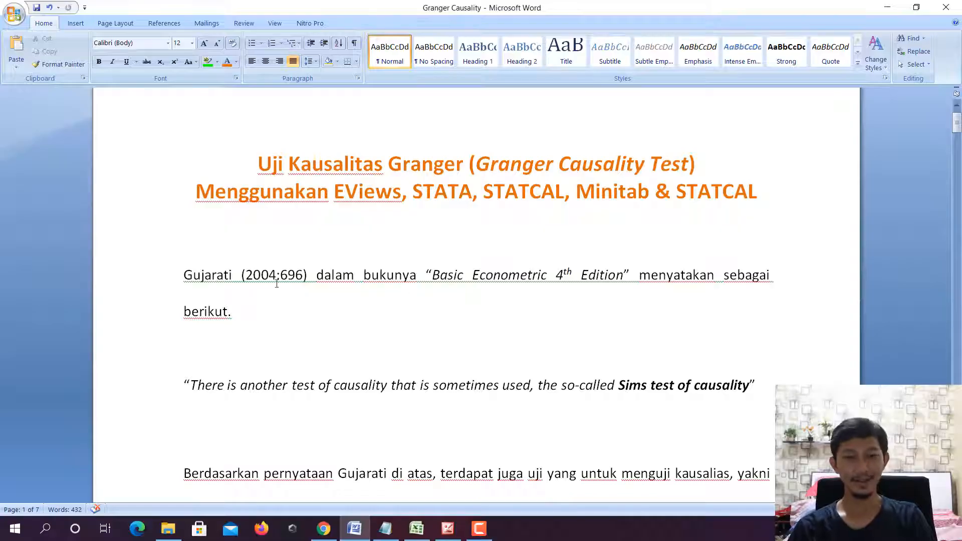
- Read the Gujarati citation and its quotation, highlighting the author with the year 2004 and the page number 696
drag(221, 275, 275, 276)
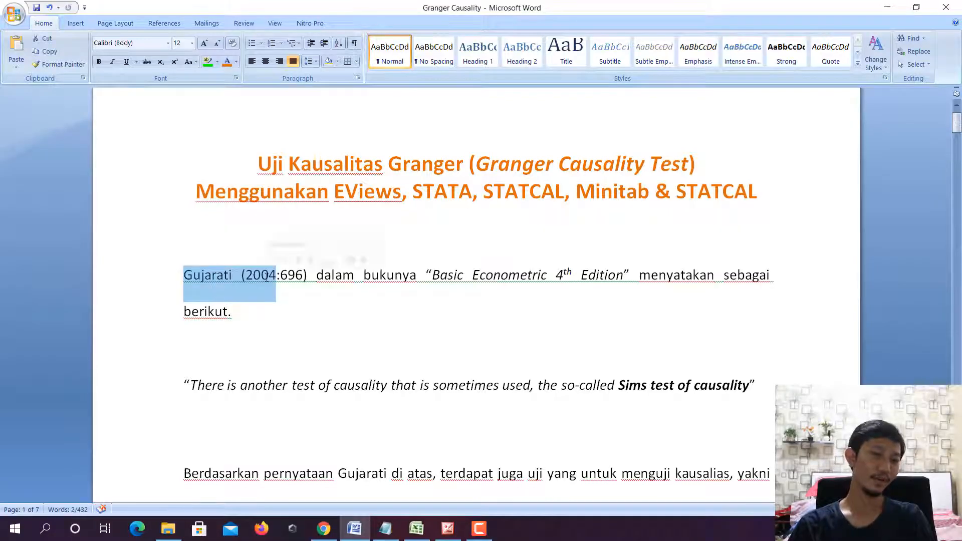
click(304, 281)
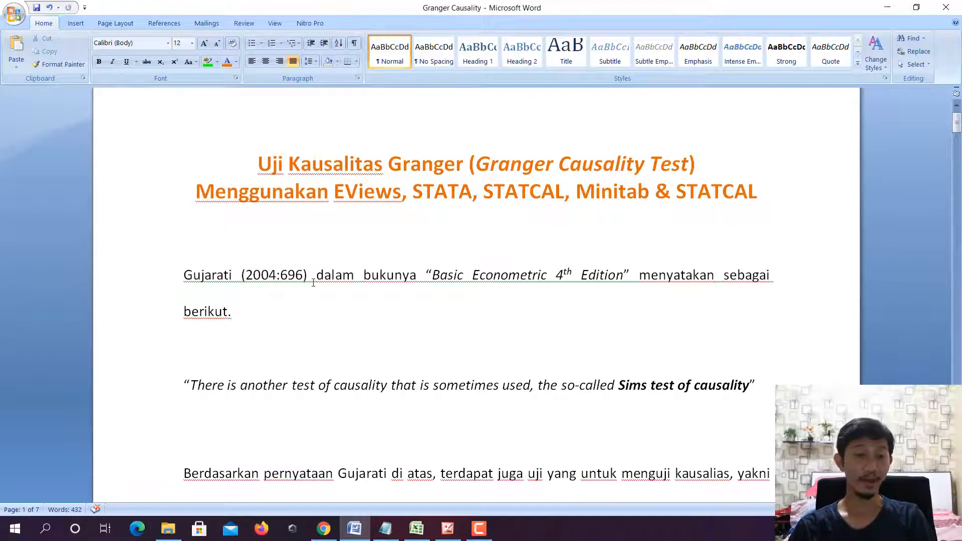
drag(316, 281, 291, 281)
scroll(301, 283, down, 2)
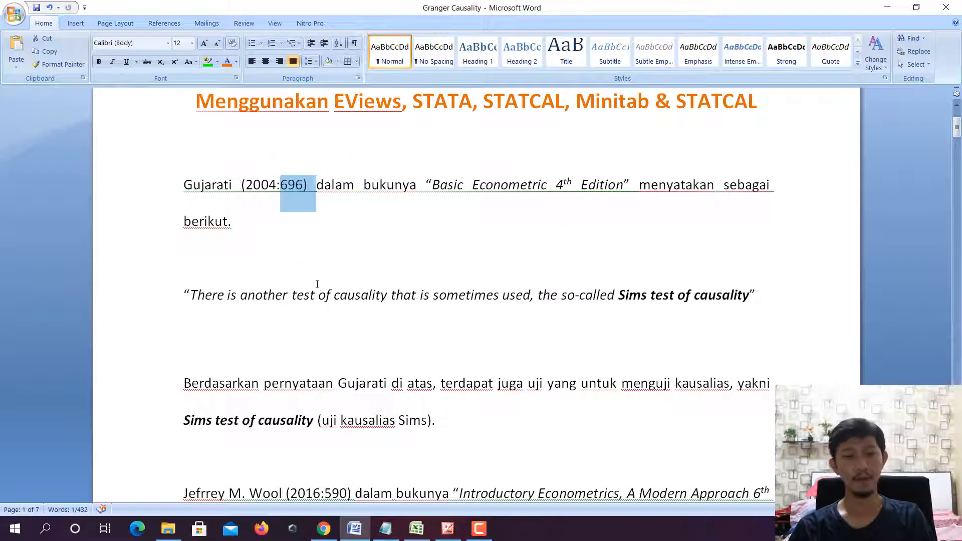
scroll(316, 284, down, 1)
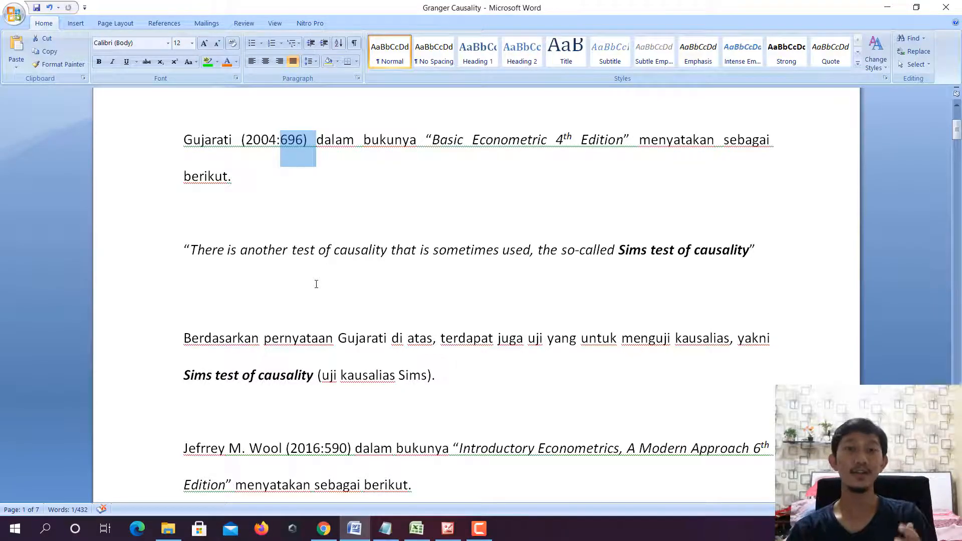
click(351, 237)
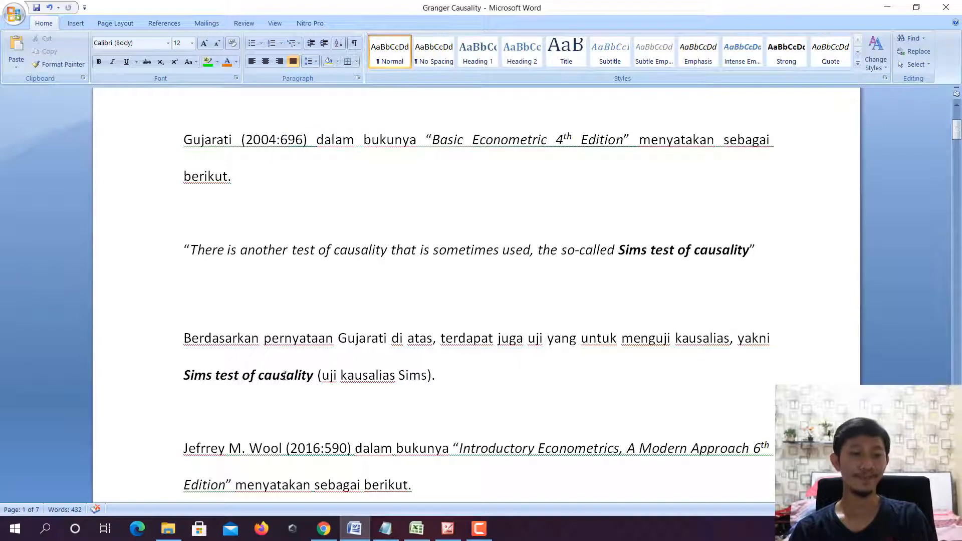
- Read the explanation of the Sims test of causality, highlighting "kausalias Sims" and the passage from the quotation to its interpretation
drag(426, 376, 381, 375)
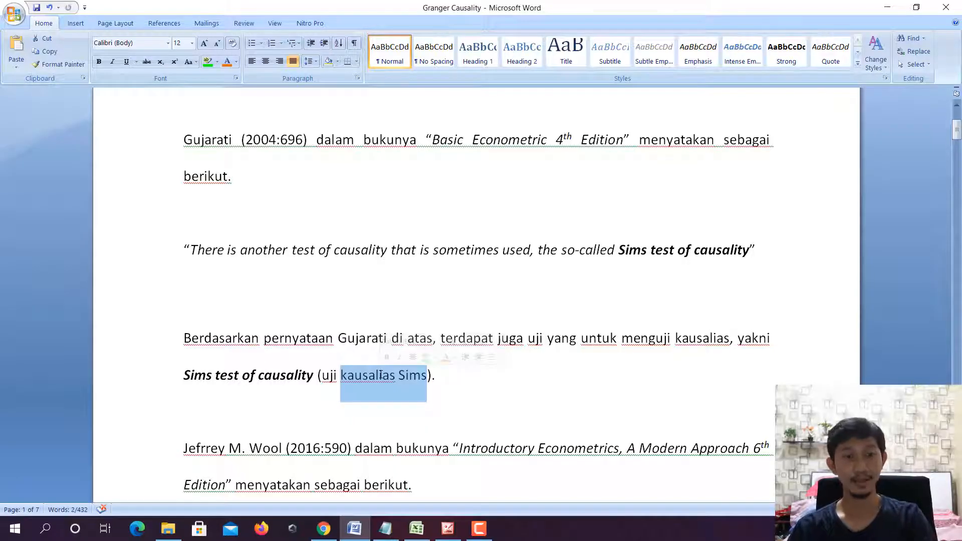
click(313, 180)
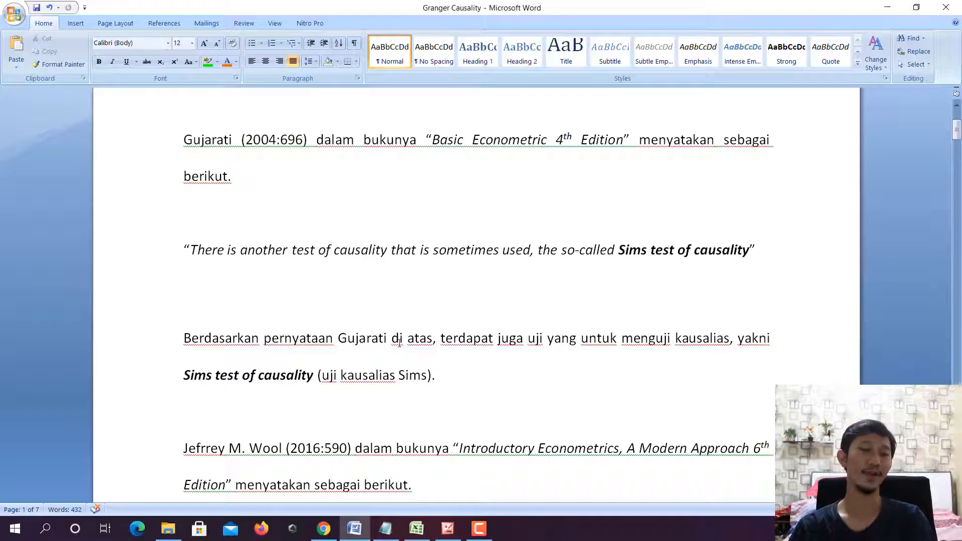
drag(436, 374, 332, 254)
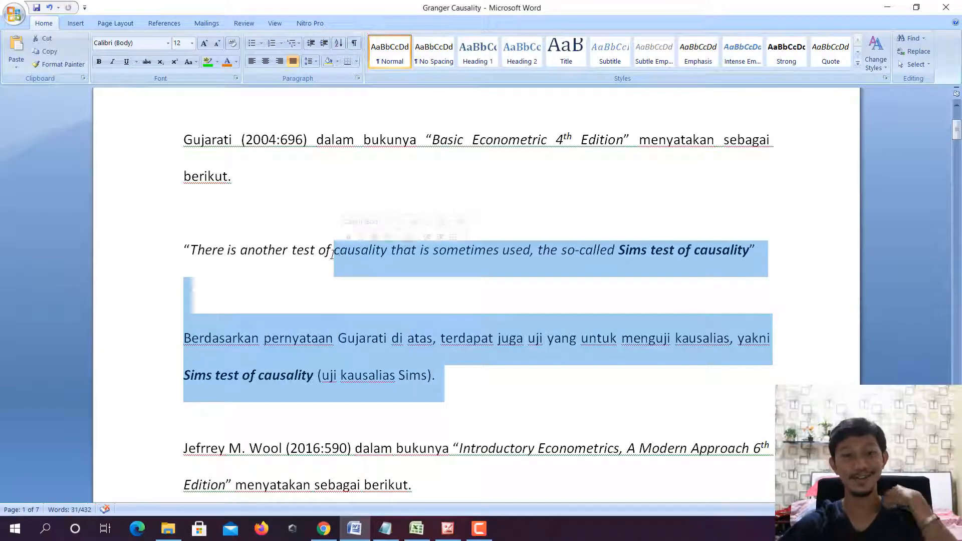
scroll(383, 252, down, 2)
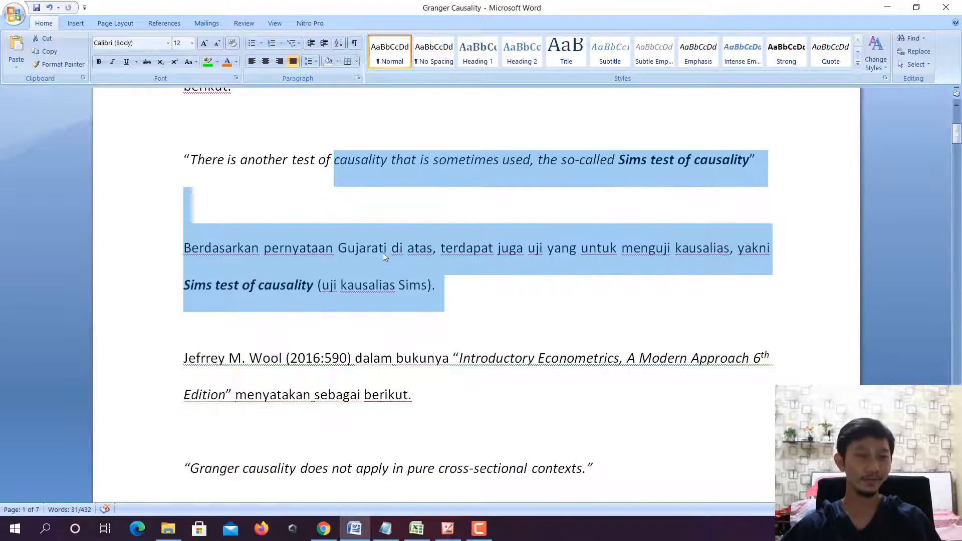
scroll(383, 252, down, 3)
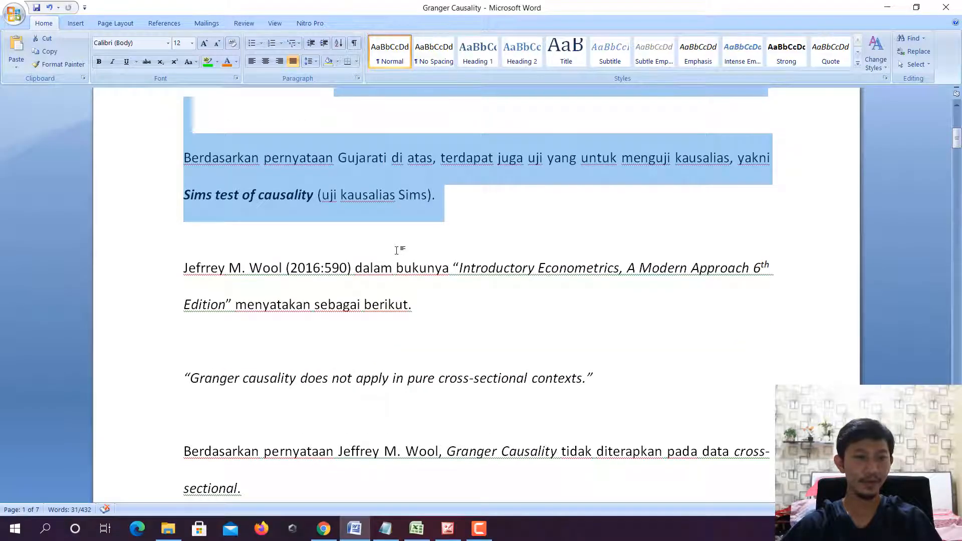
- Read the Introductory Econometrics citation and its cross-sectional quotation, highlighting the start of the author's name
click(242, 258)
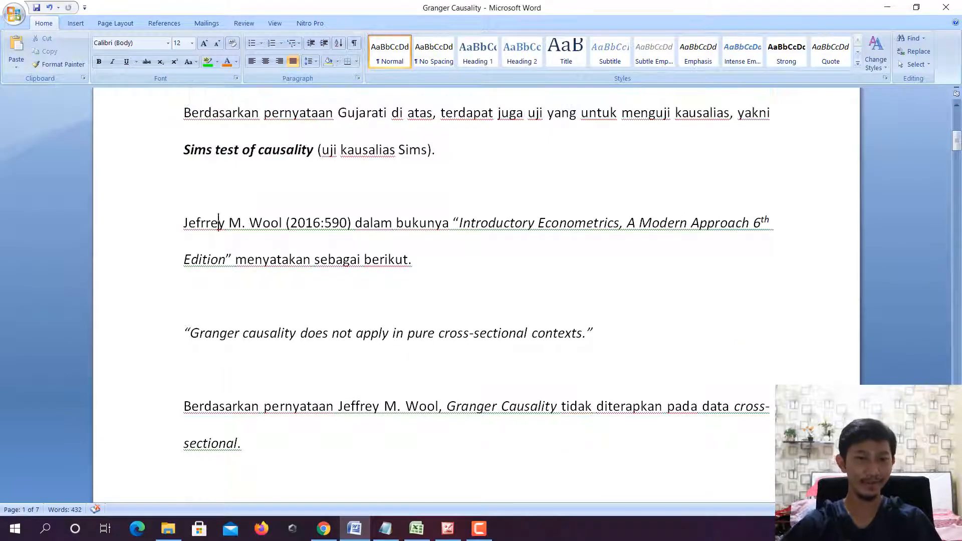
drag(219, 222, 251, 226)
scroll(455, 264, down, 1)
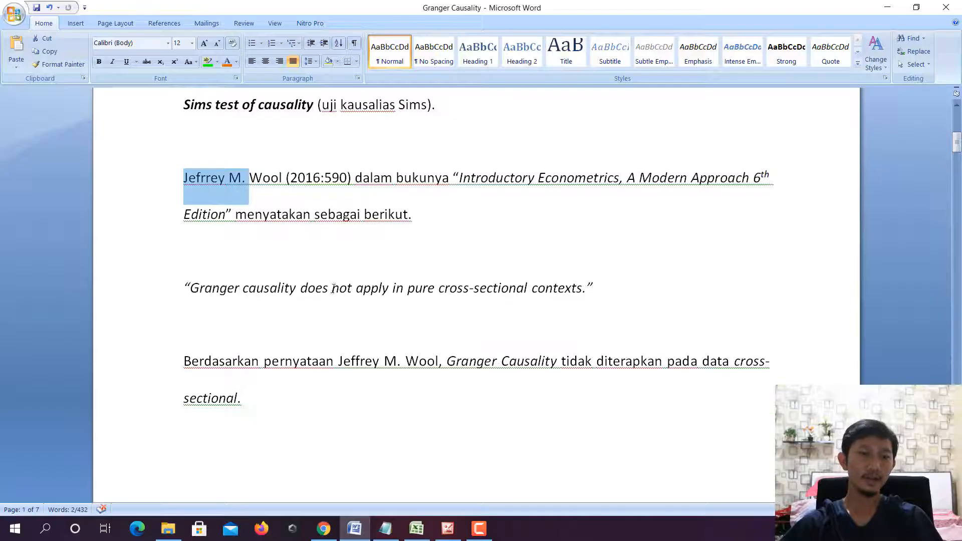
click(286, 289)
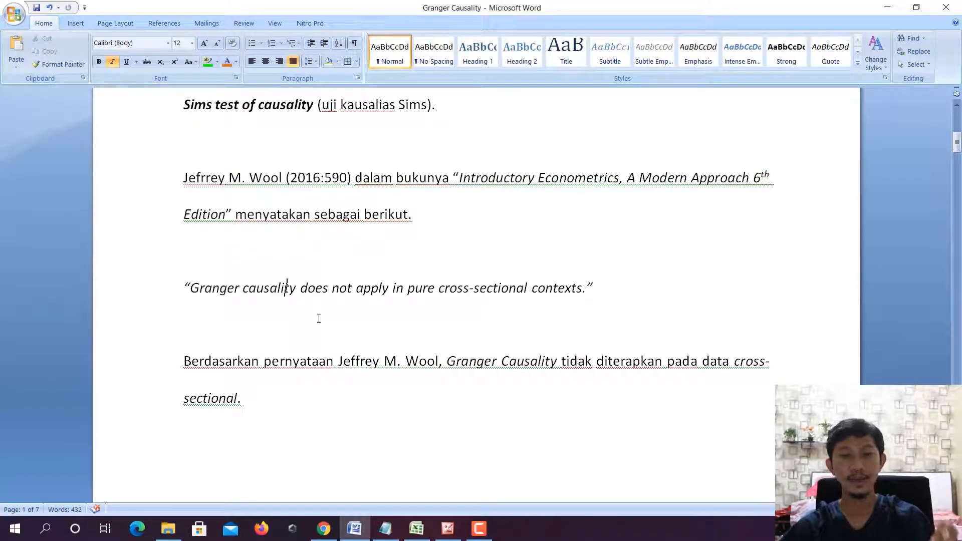
- Highlight the conclusion about cross-sectional data in the Word notes, switch to the Wooldridge PDF in Chrome and look for the source passage through page 595
drag(557, 357, 683, 393)
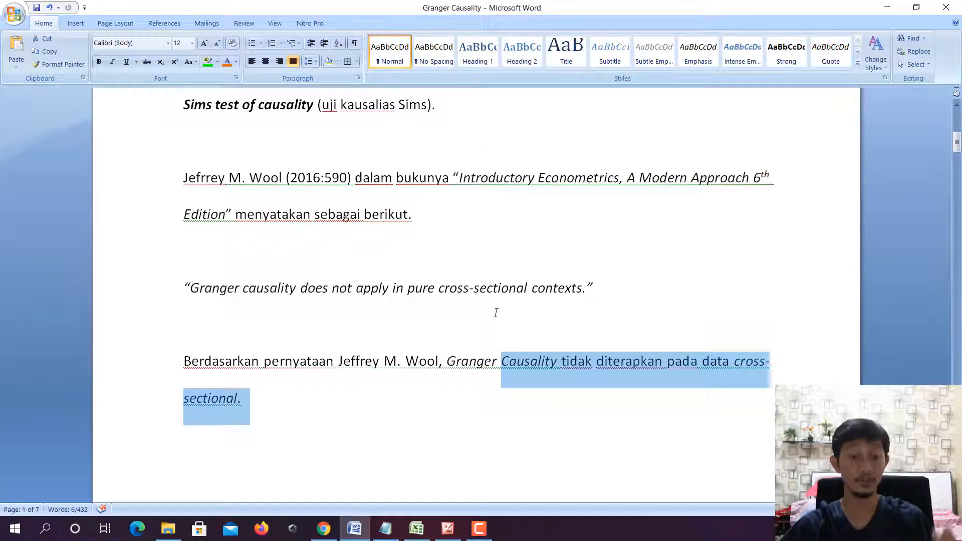
click(337, 526)
click(674, 10)
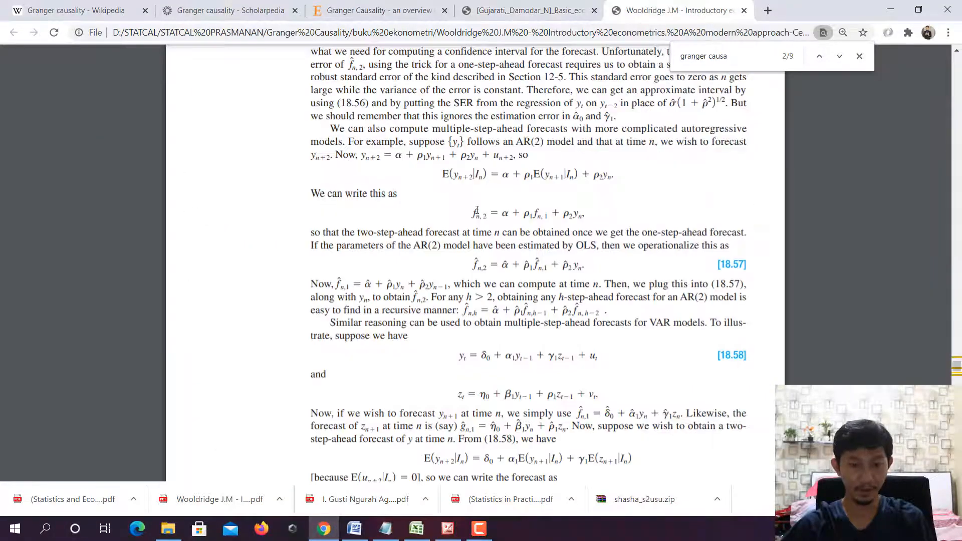
scroll(443, 315, down, 6)
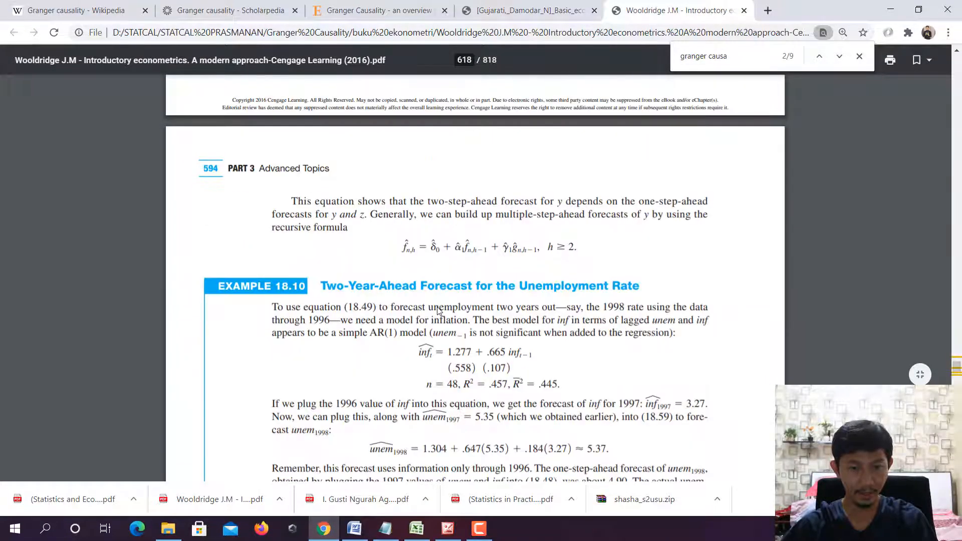
scroll(438, 311, down, 4)
scroll(437, 311, down, 10)
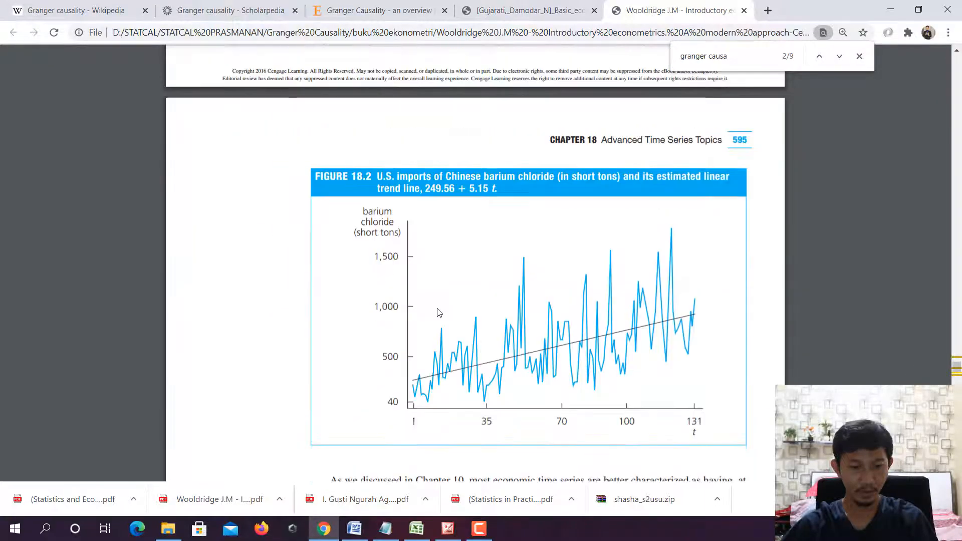
click(334, 534)
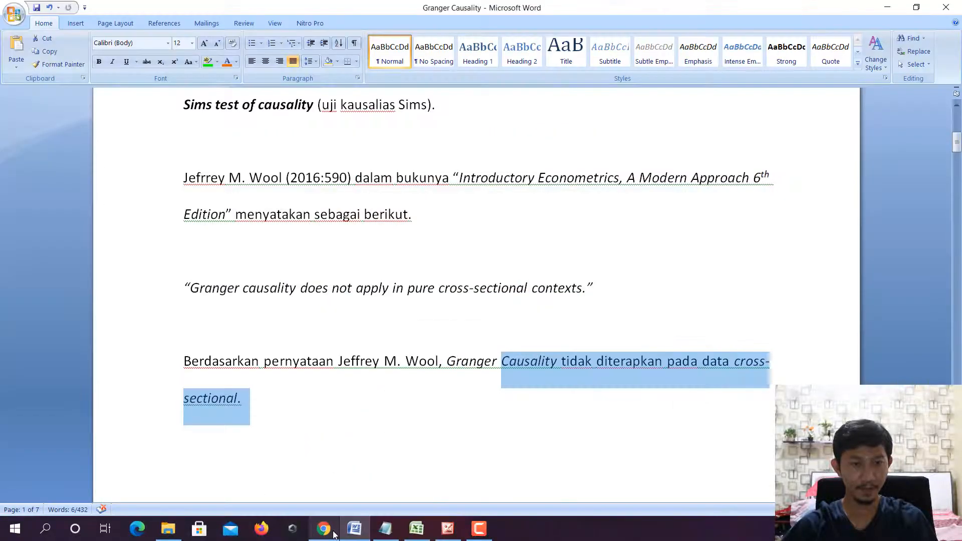
click(324, 528)
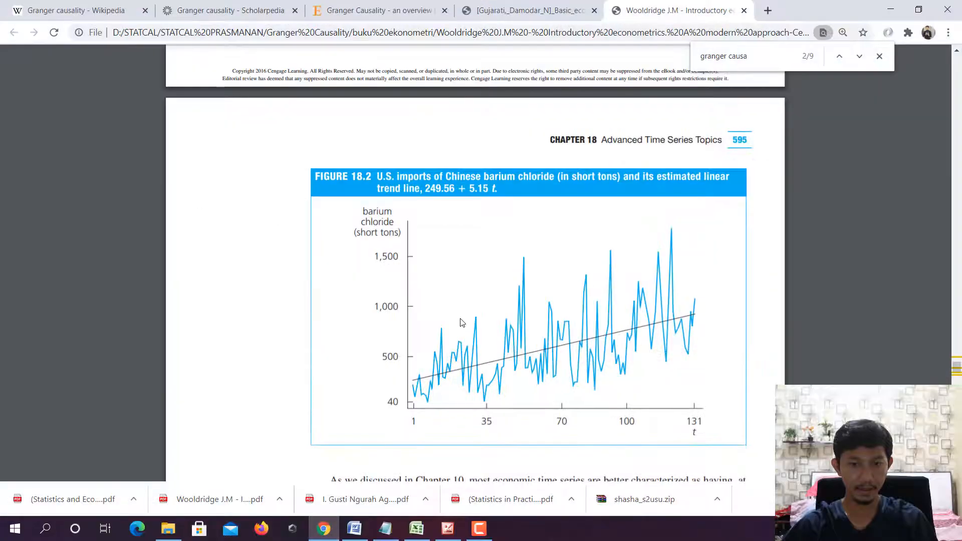
- Go back in the Wooldridge PDF to the passage on Granger causality in pure cross-sectional contexts and read it enlarged
scroll(462, 323, up, 20)
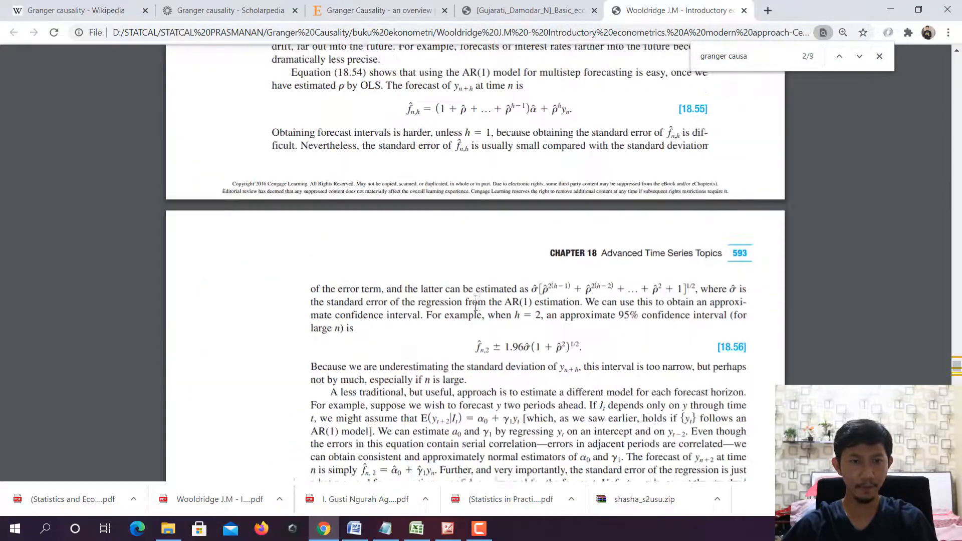
scroll(475, 306, up, 15)
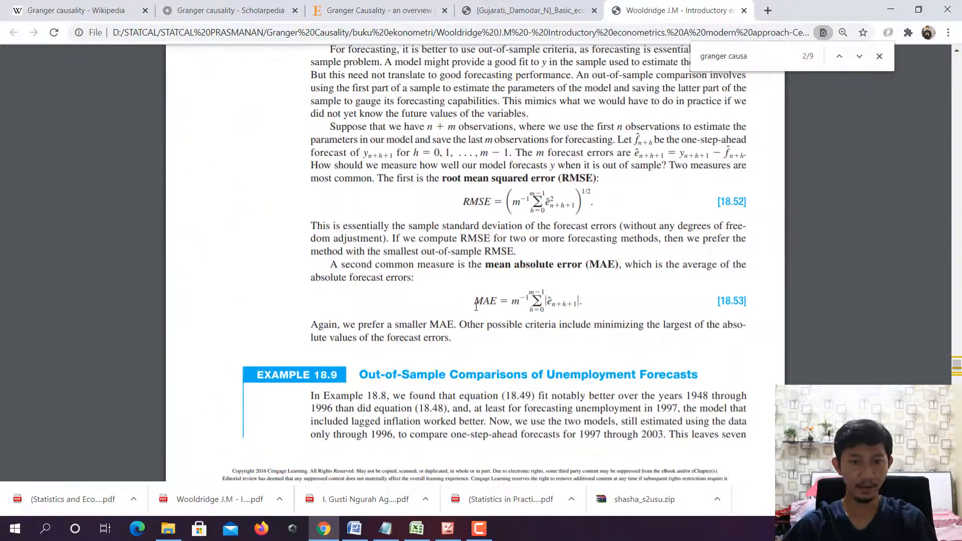
scroll(476, 308, up, 15)
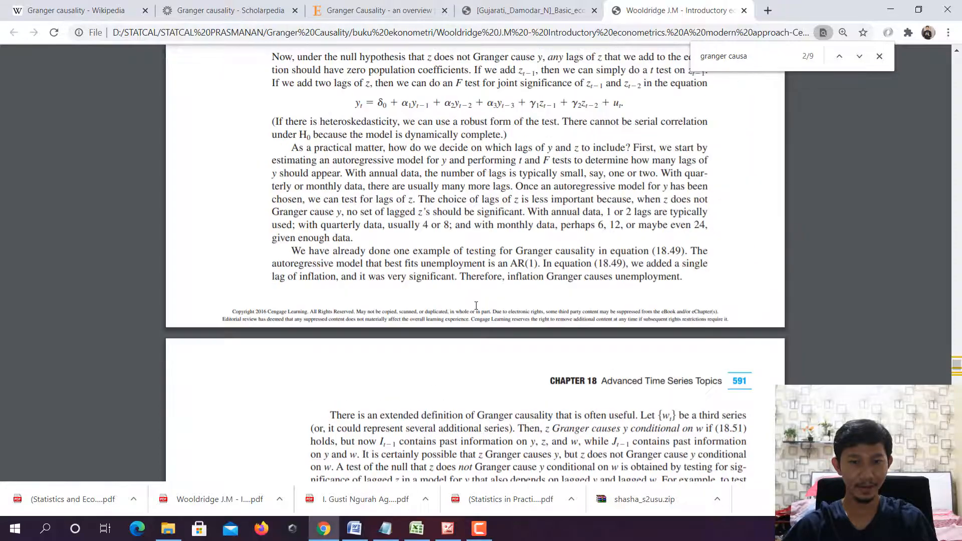
scroll(476, 306, up, 5)
ctrl+scroll(450, 230, up, 2)
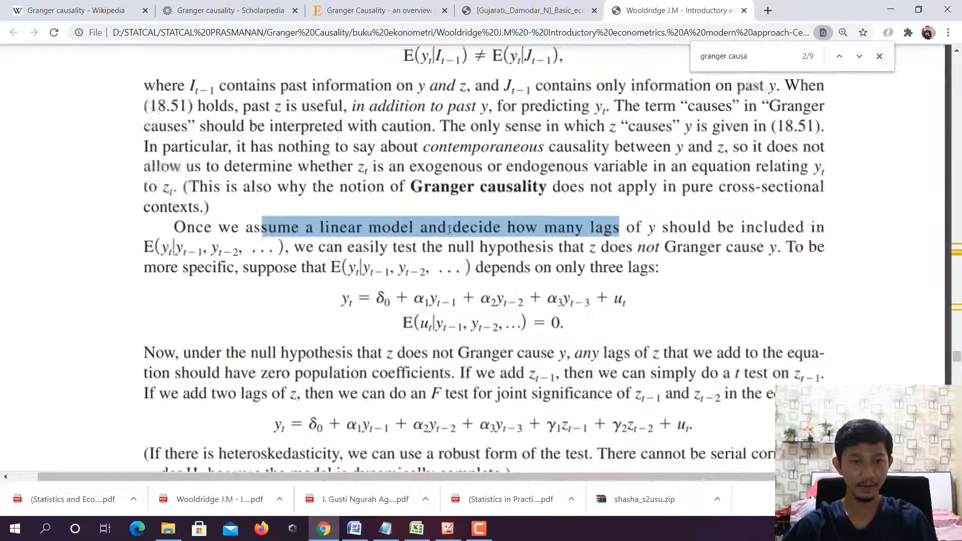
ctrl+scroll(449, 229, up, 1)
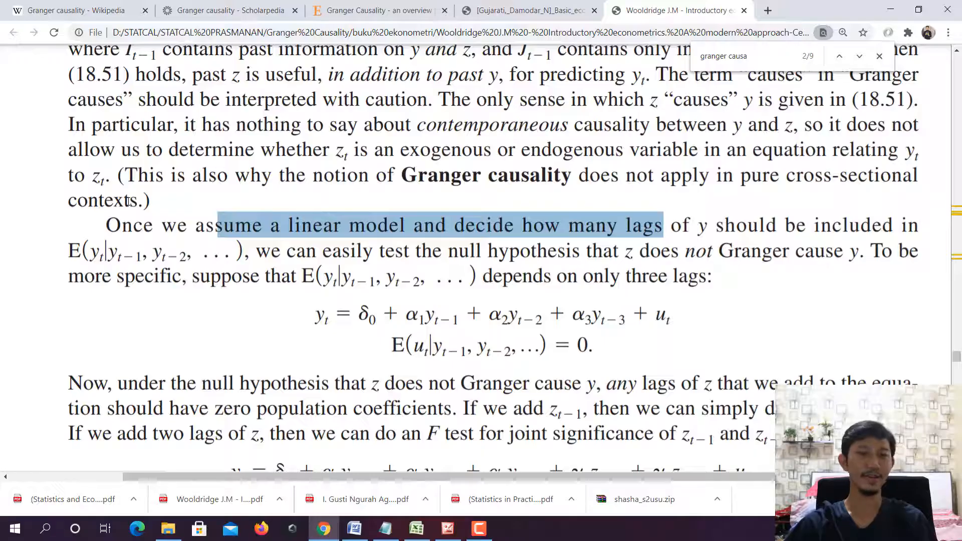
scroll(143, 225, down, 2)
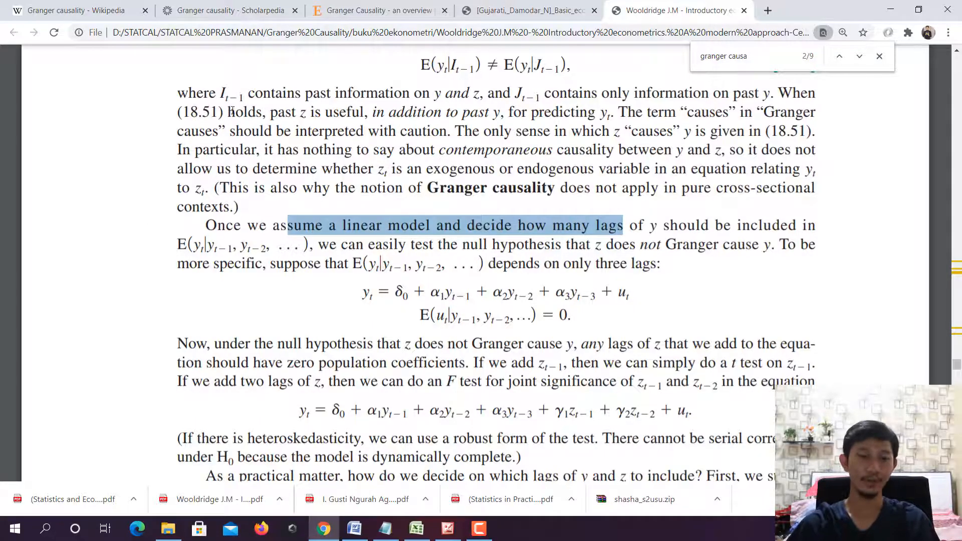
- Return to Word and read the Gujarati (2004:703) citation, highlighting "kausalitas Granger" and "kausalias Granger sangat sensitif terhadap panjang lag"
click(354, 528)
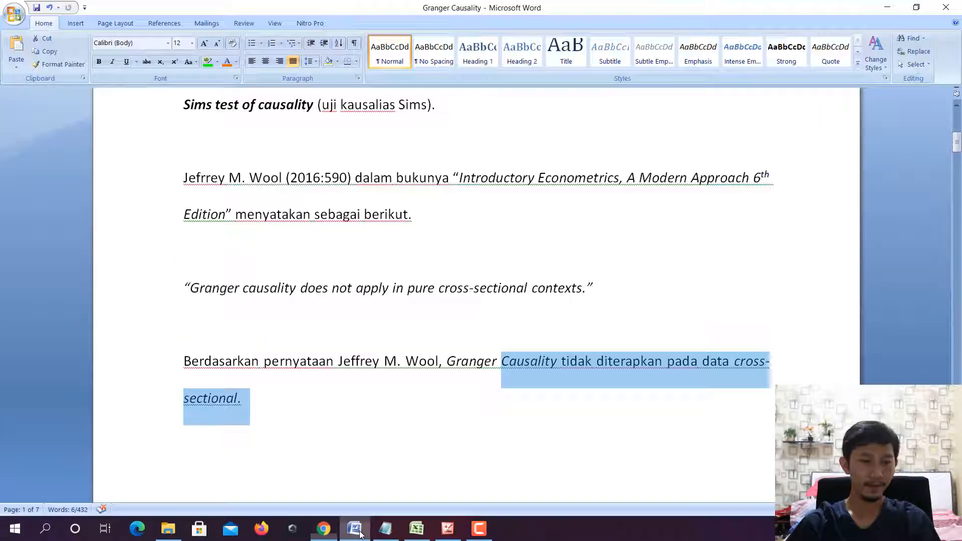
scroll(450, 330, down, 5)
scroll(449, 330, up, 1)
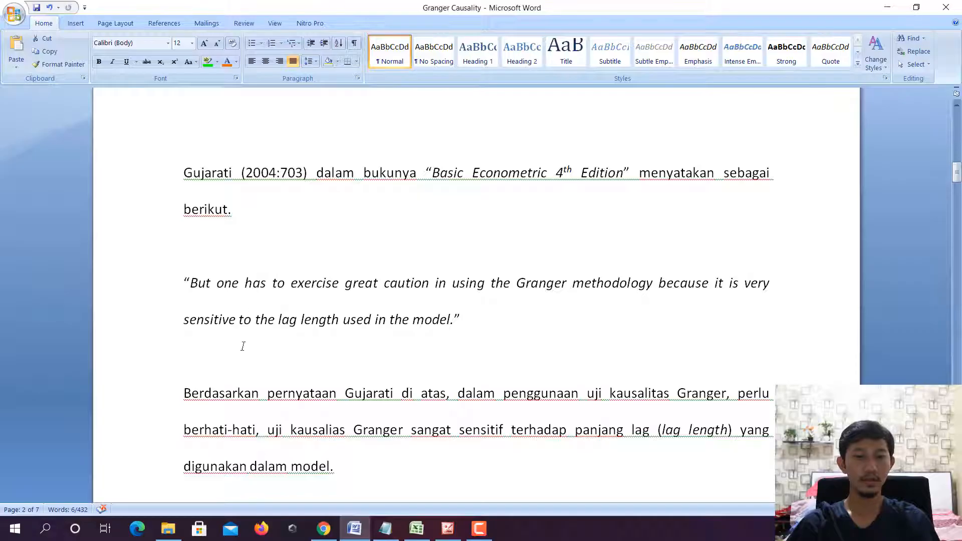
scroll(242, 346, down, 1)
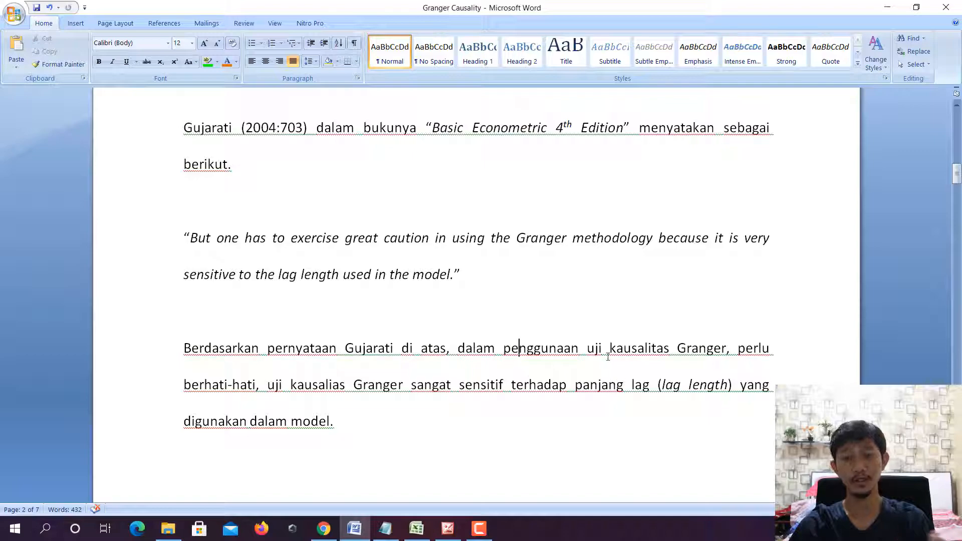
drag(608, 353, 726, 351)
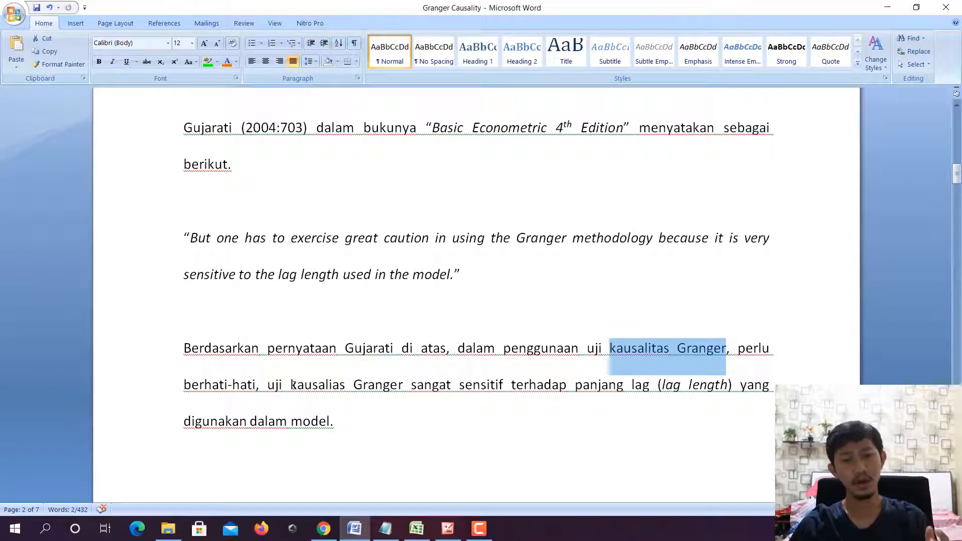
drag(293, 384, 652, 393)
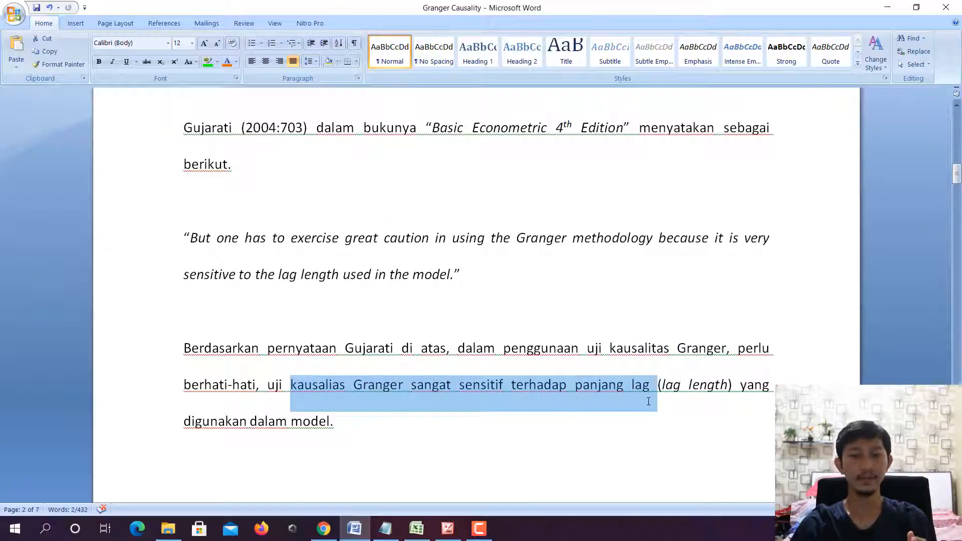
- Examine the Gujarati (2004:699) Example 17.12 on causality between money and income, including its results table and caption
scroll(330, 421, down, 15)
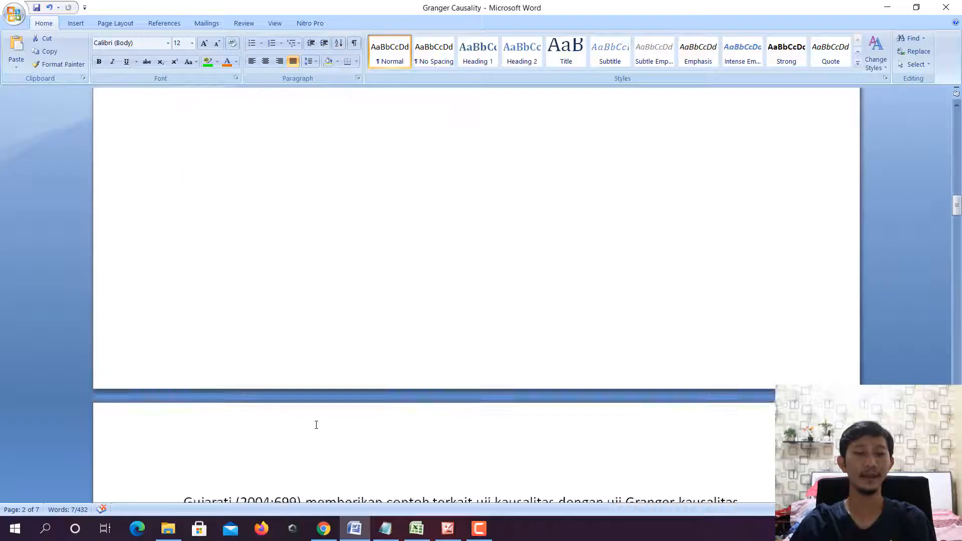
scroll(322, 426, up, 3)
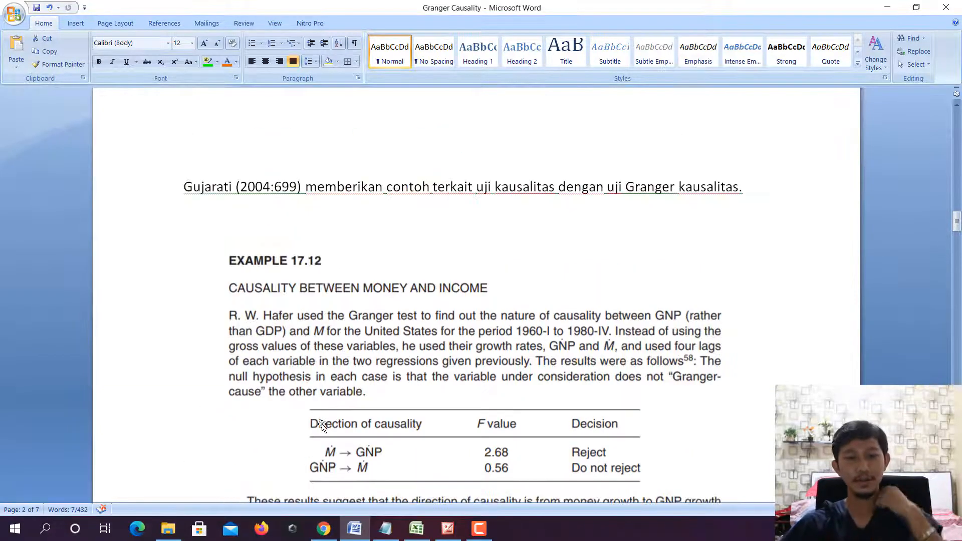
scroll(358, 389, down, 5)
scroll(358, 386, up, 1)
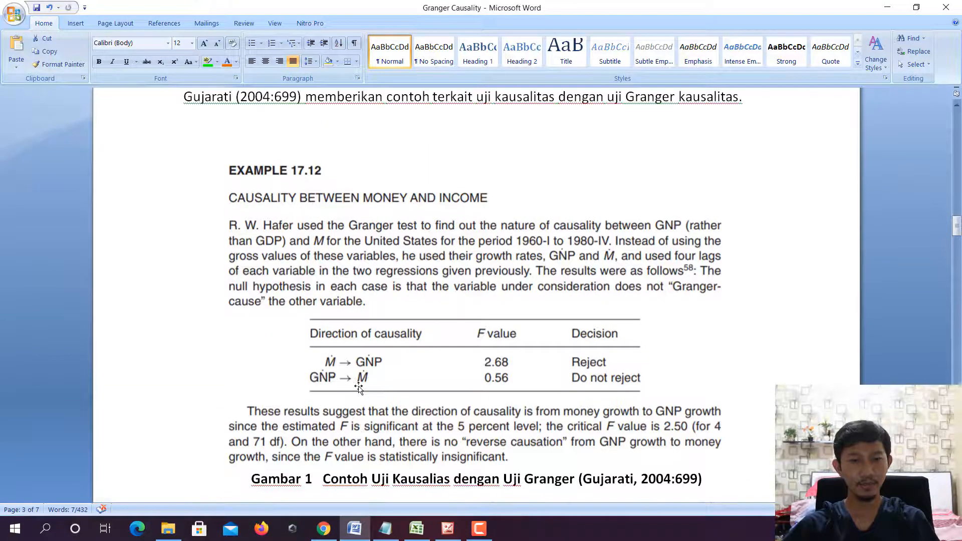
scroll(358, 386, down, 1)
scroll(359, 385, down, 1)
scroll(359, 386, down, 4)
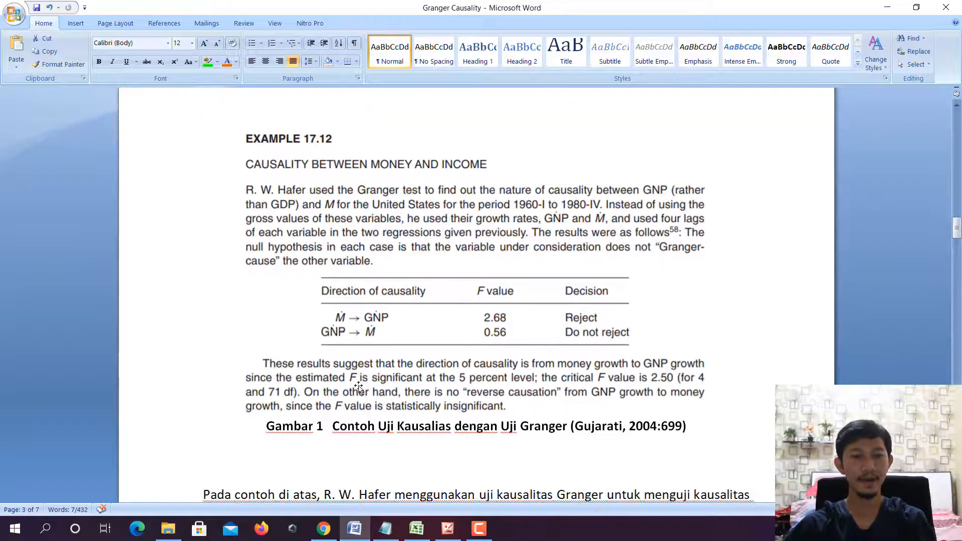
scroll(365, 376, up, 3)
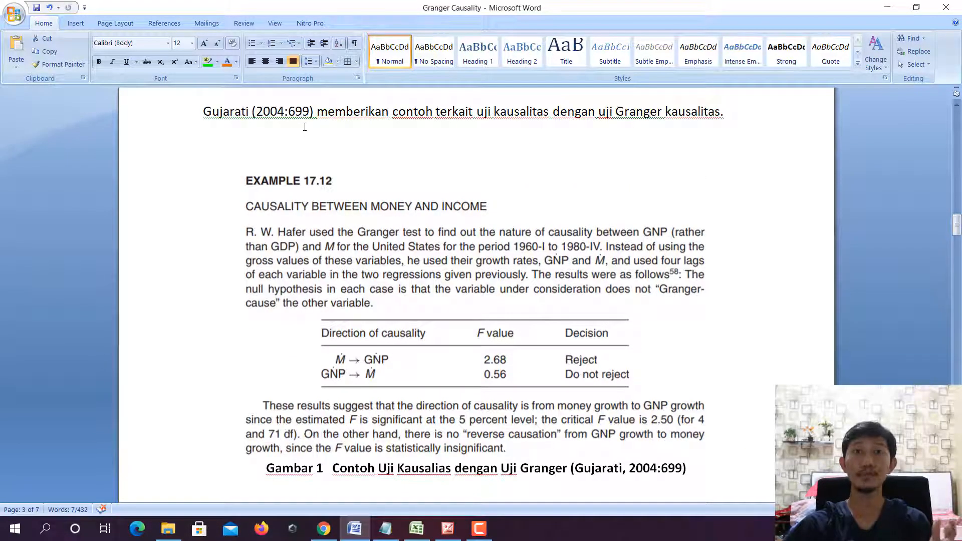
scroll(321, 192, down, 3)
scroll(320, 192, down, 3)
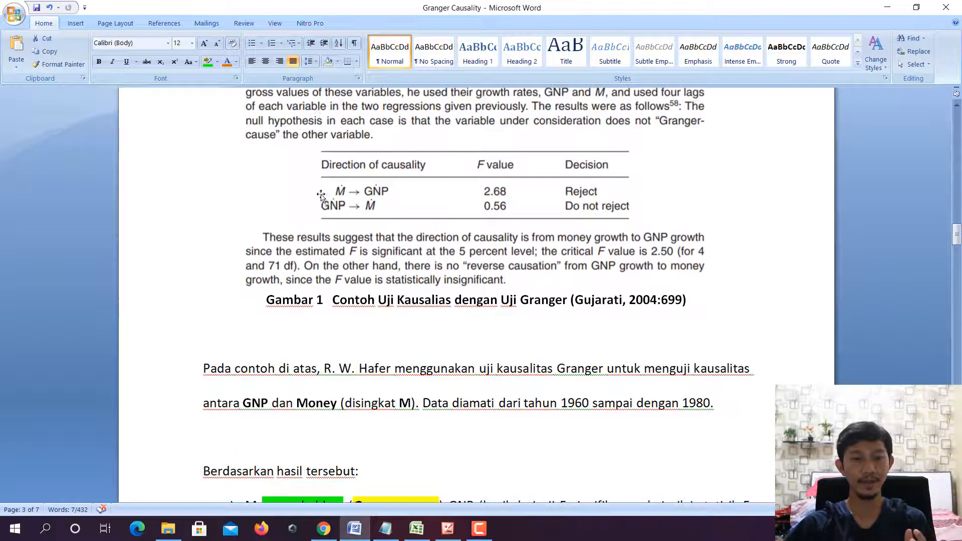
scroll(308, 368, up, 2)
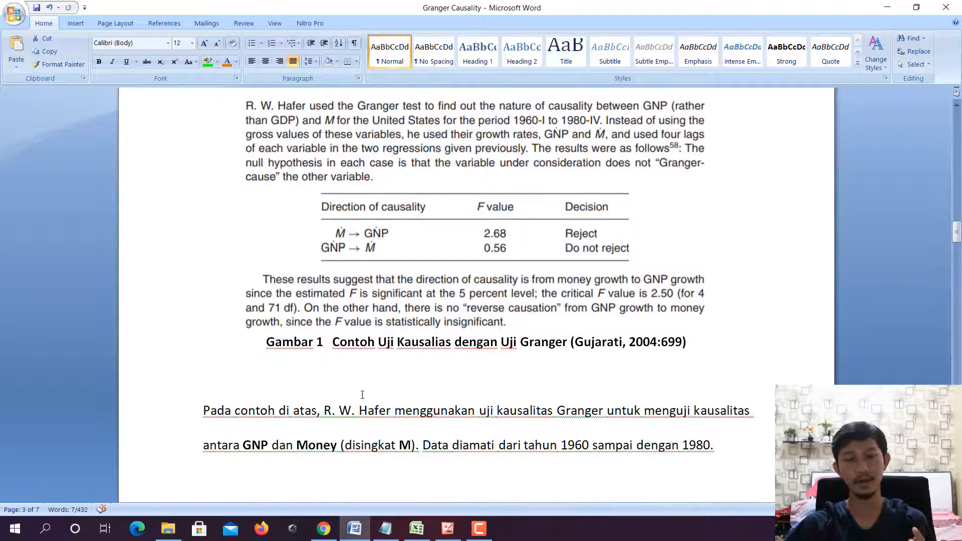
scroll(362, 395, up, 1)
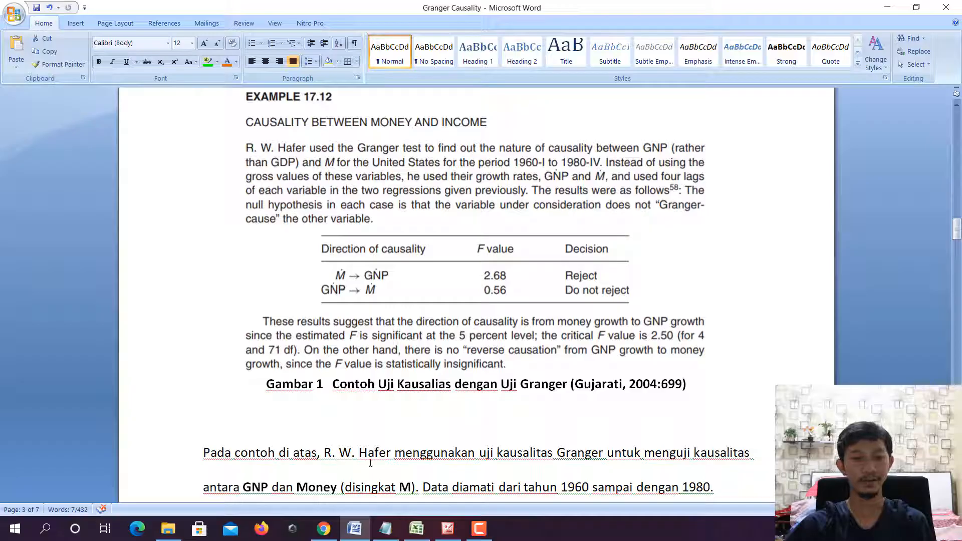
- Read the paragraph below Gambar 1, highlighting "uji kausalitas Granger" and the variables "GNP dan Money"
drag(369, 454, 593, 464)
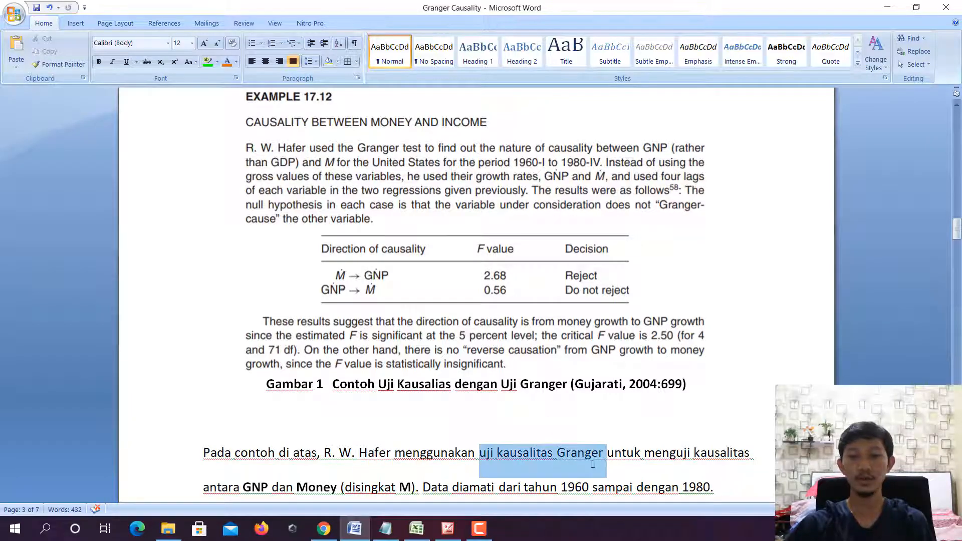
click(695, 462)
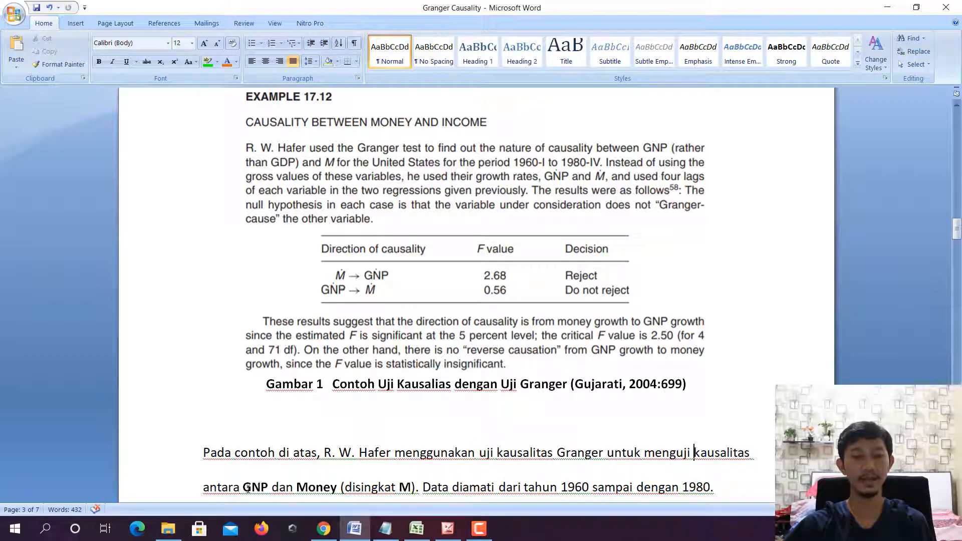
drag(247, 488, 317, 493)
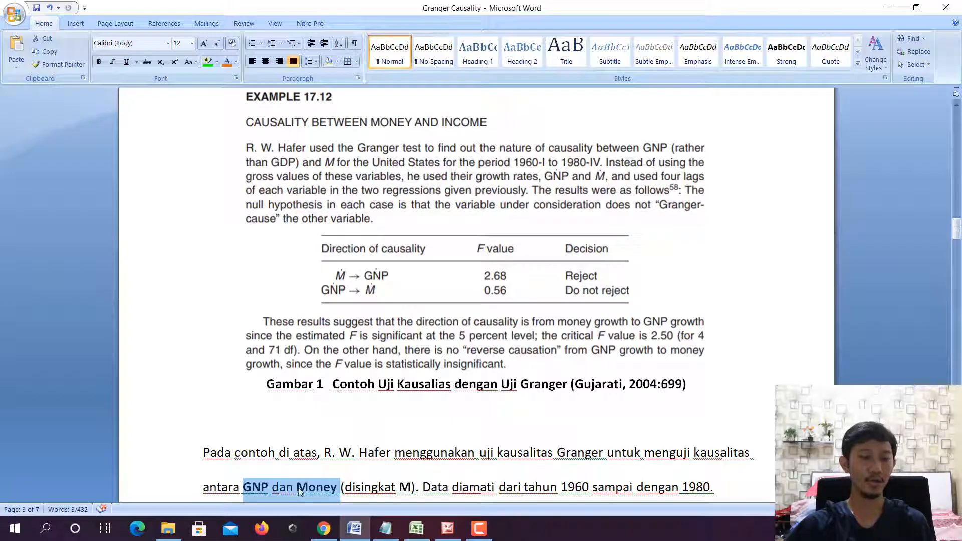
click(316, 493)
drag(372, 488, 360, 467)
- Select the Example 17.12 picture and review its study description and causality table at a slightly reduced zoom
click(408, 243)
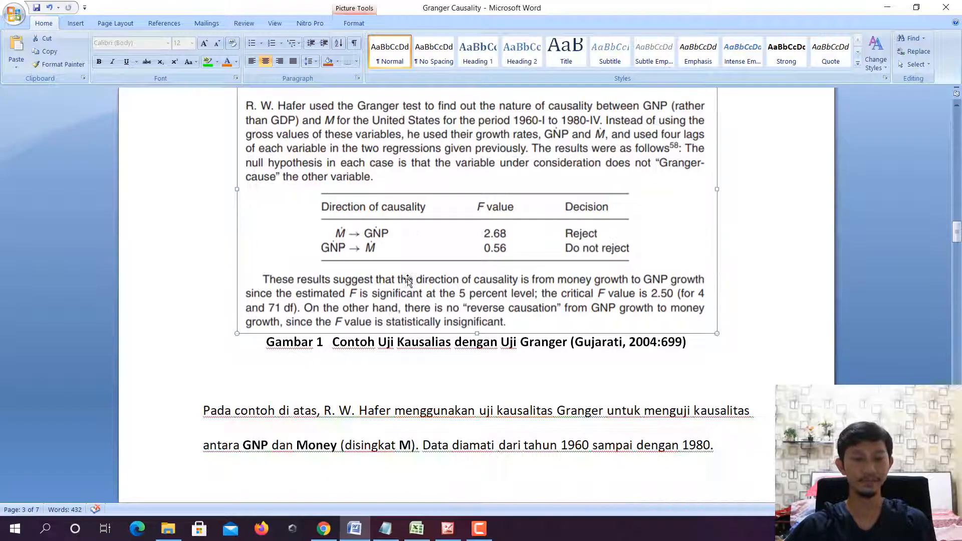
scroll(408, 271, down, 3)
scroll(416, 314, down, 3)
scroll(466, 319, up, 6)
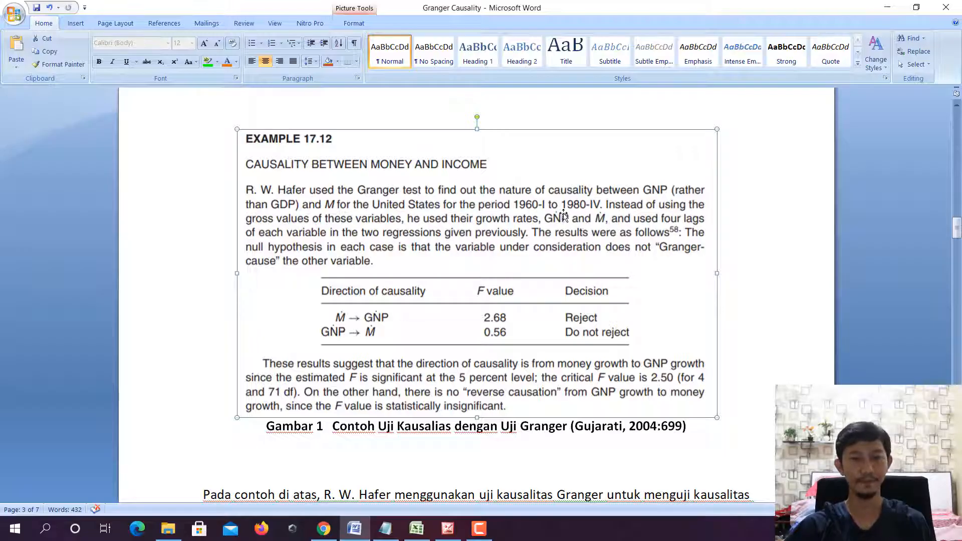
scroll(565, 218, down, 3)
scroll(565, 218, down, 3)
scroll(565, 218, up, 4)
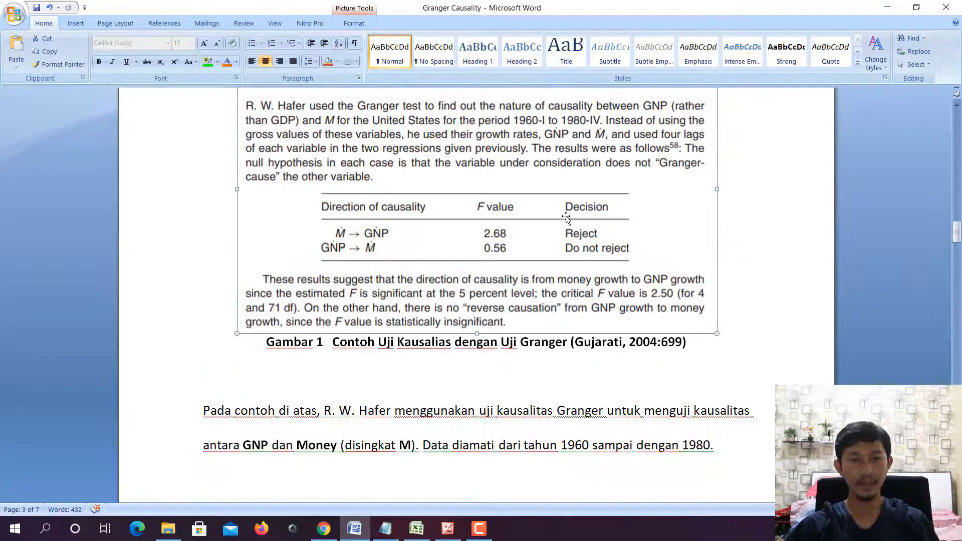
ctrl+scroll(473, 223, down, 1)
scroll(473, 223, down, 3)
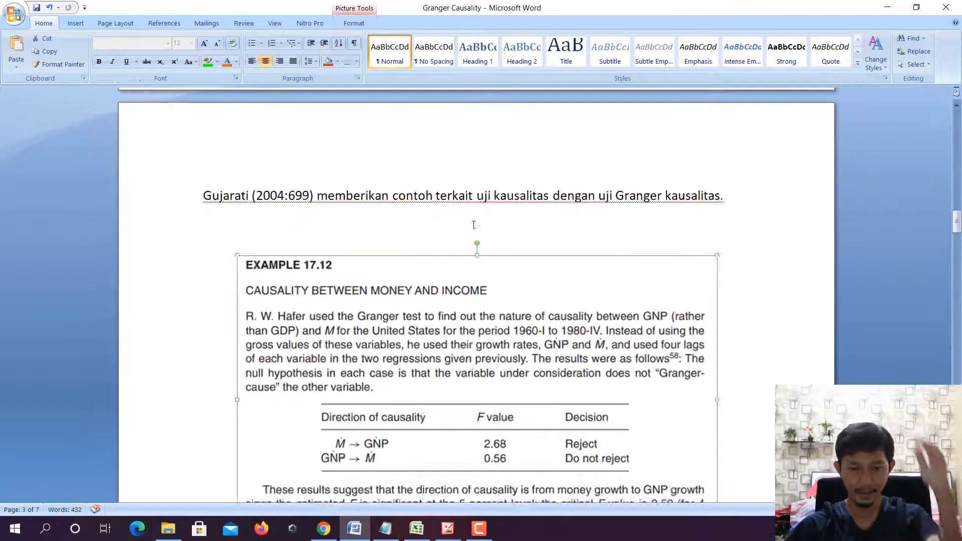
scroll(398, 277, down, 1)
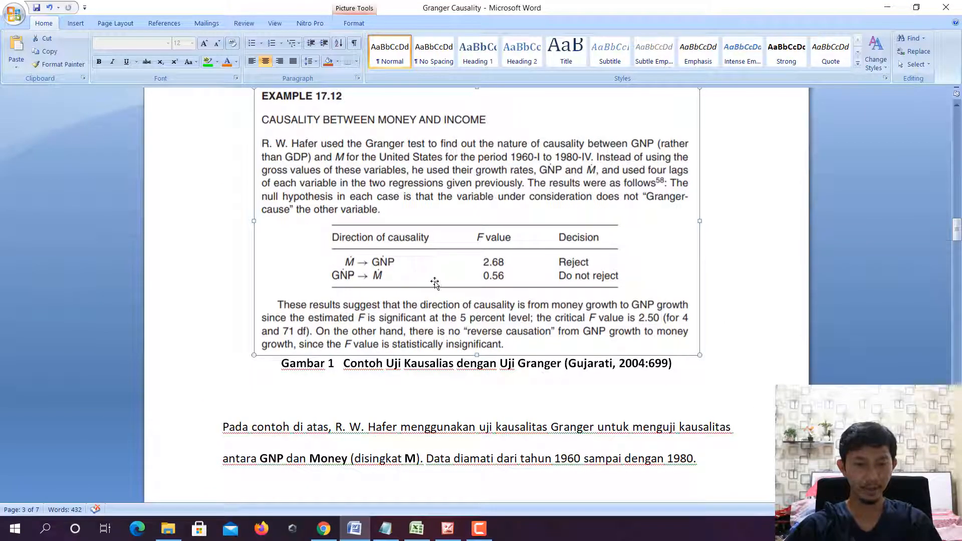
- Read the interpretation under "Berdasarkan hasil tersebut", highlighting the end of "menyebabkan" in the first bullet and comparing it with the table
scroll(436, 282, down, 2)
scroll(435, 280, down, 6)
scroll(403, 292, up, 4)
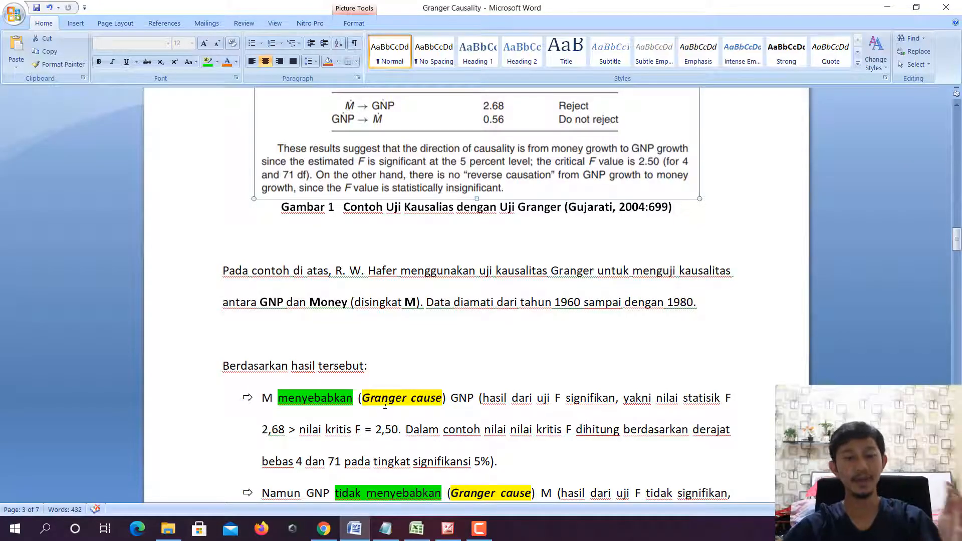
click(327, 399)
scroll(327, 401, up, 1)
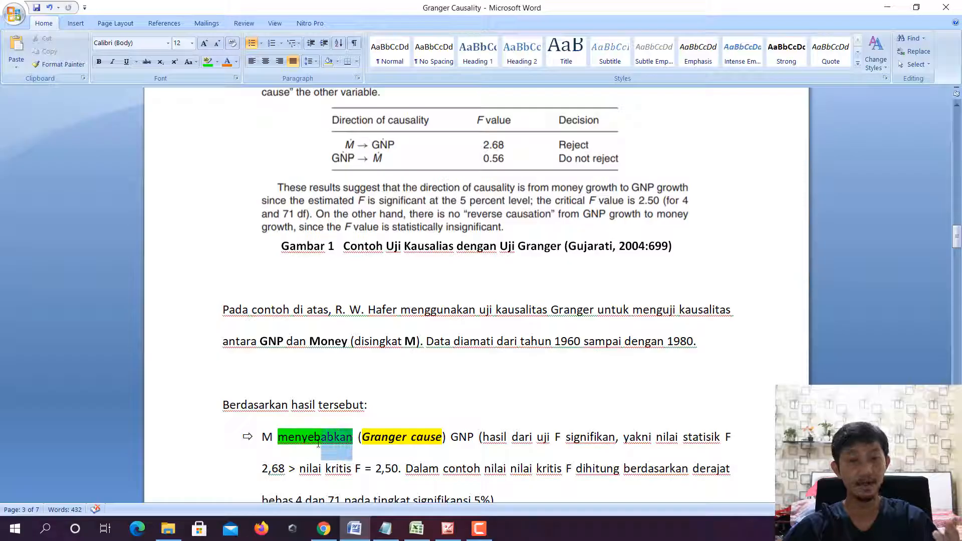
- Review the first bullet under "Berdasarkan hasil tersebut", highlighting "menyebabkan" and "Granger cause" and comparing the wording with the causality table
drag(362, 438, 441, 438)
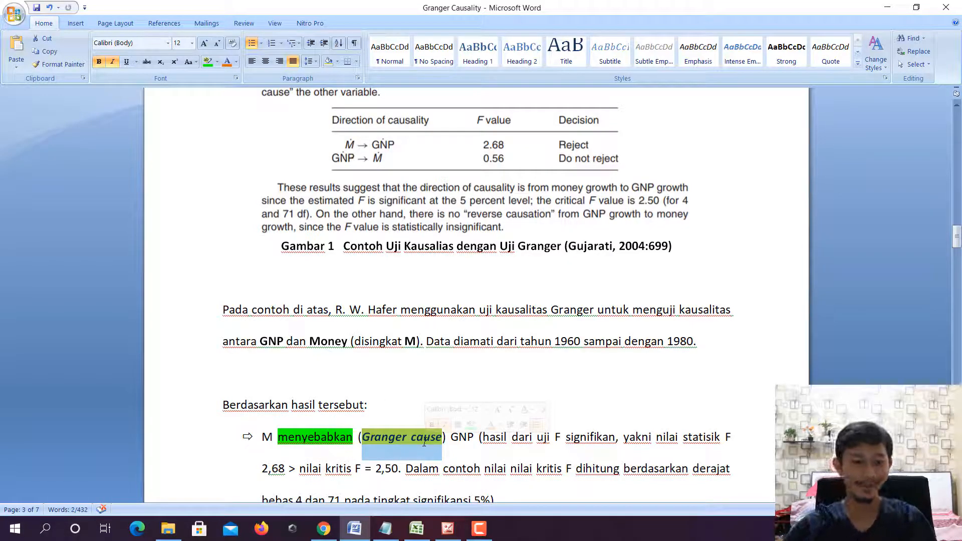
drag(355, 437, 322, 437)
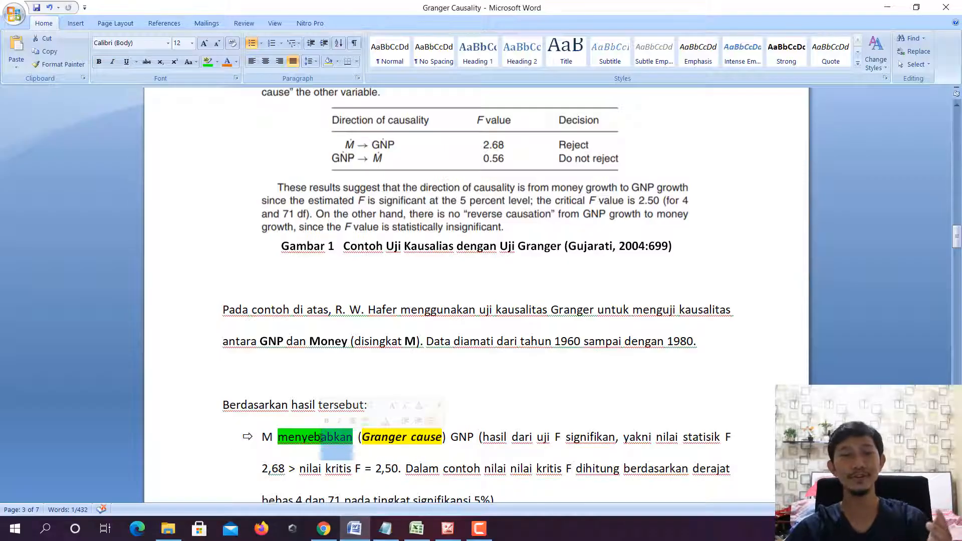
click(321, 436)
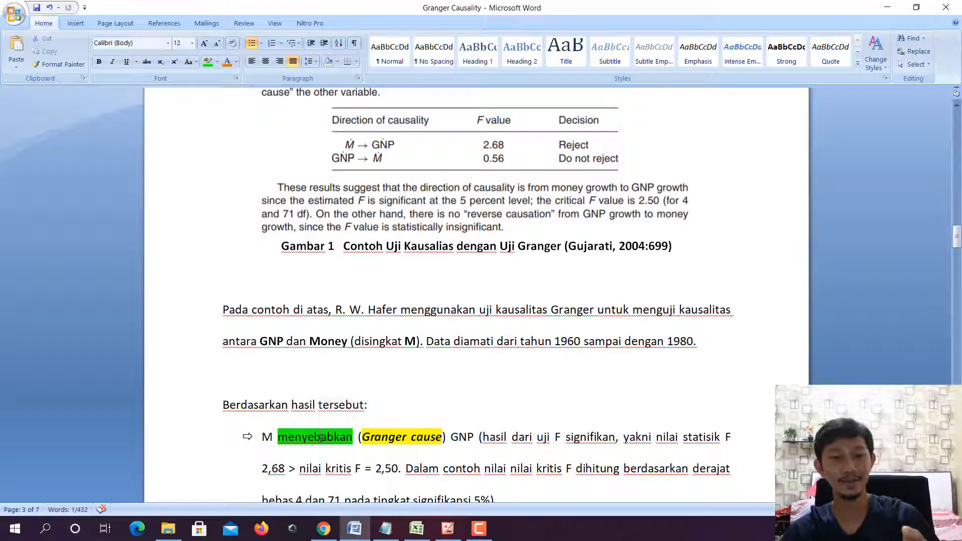
drag(421, 442, 384, 440)
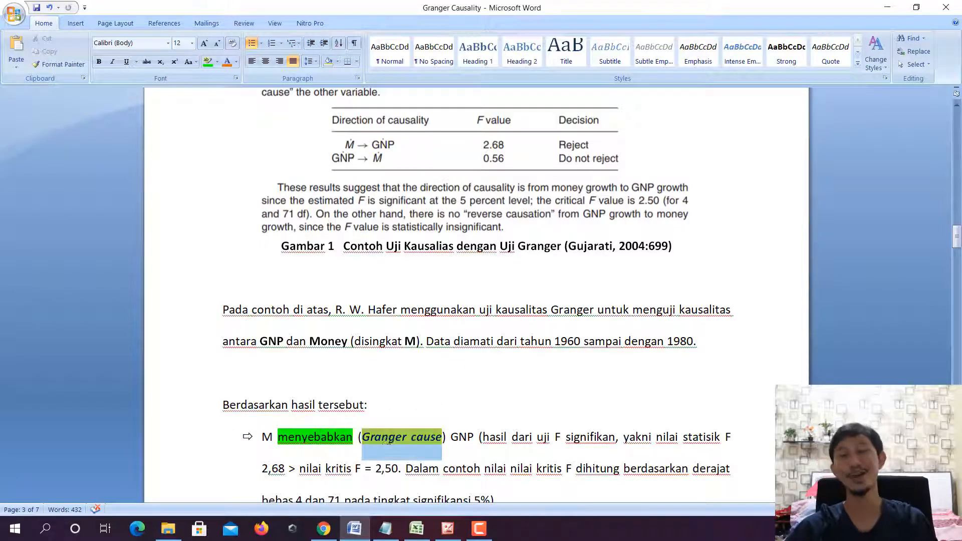
click(325, 441)
scroll(429, 270, up, 3)
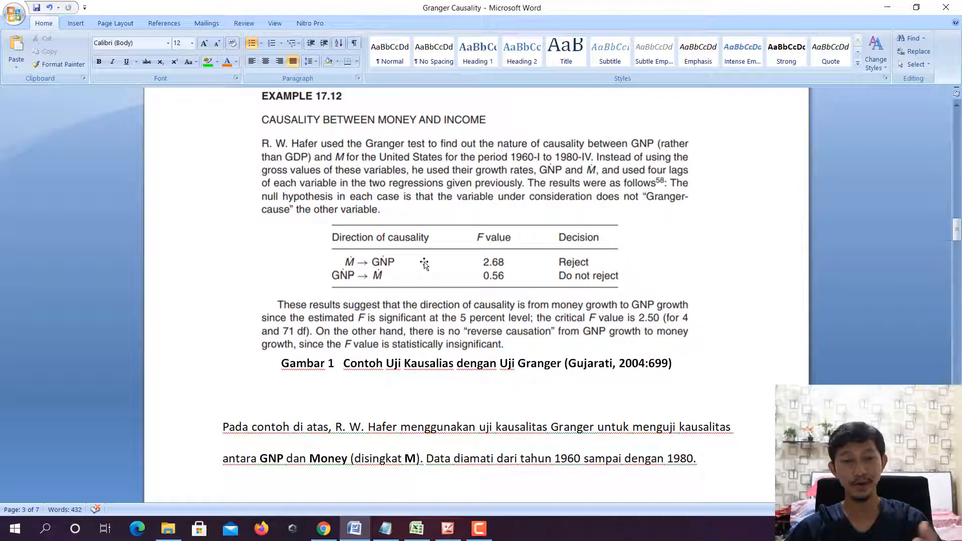
scroll(391, 301, down, 2)
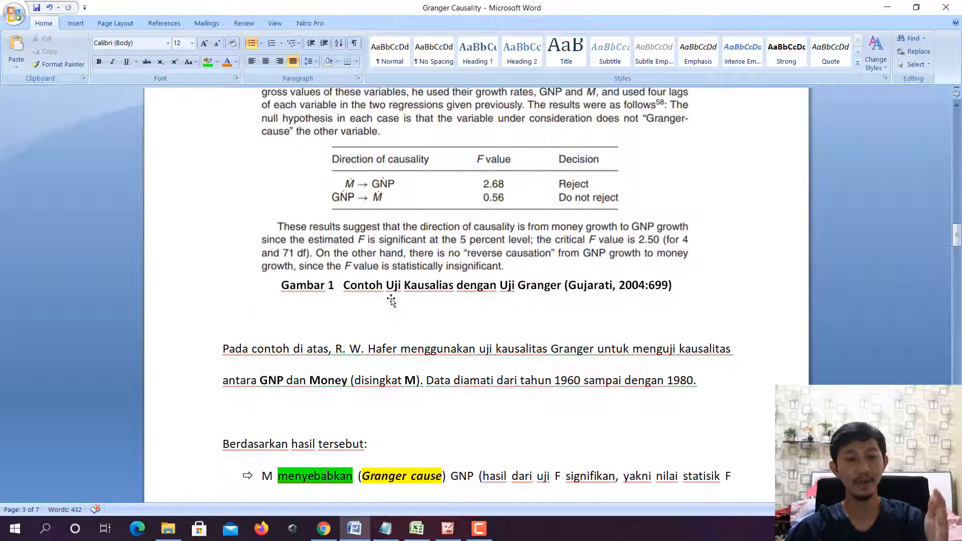
scroll(391, 301, down, 1)
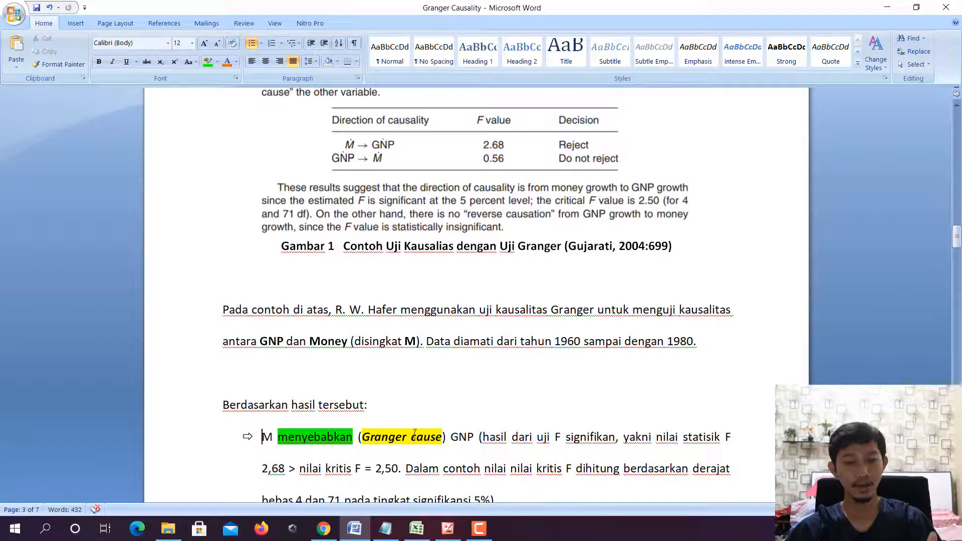
drag(477, 441, 314, 435)
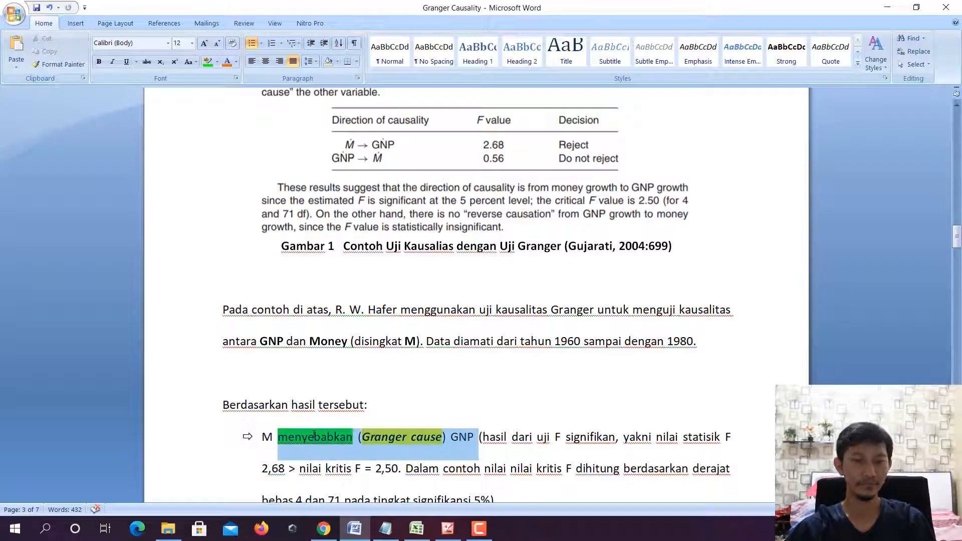
- Switch to Notepad, place its window above the causality table, and write "Nilai kritis F, dari M -> GNP adalah 2,68 > nilai kritis F 2,50"
scroll(423, 269, up, 3)
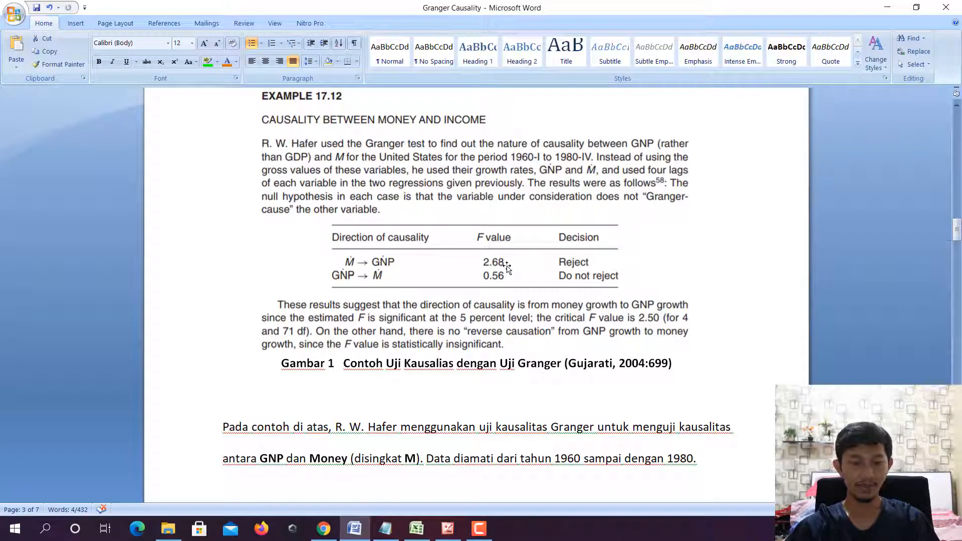
click(385, 529)
click(917, 8)
drag(549, 131, 634, 93)
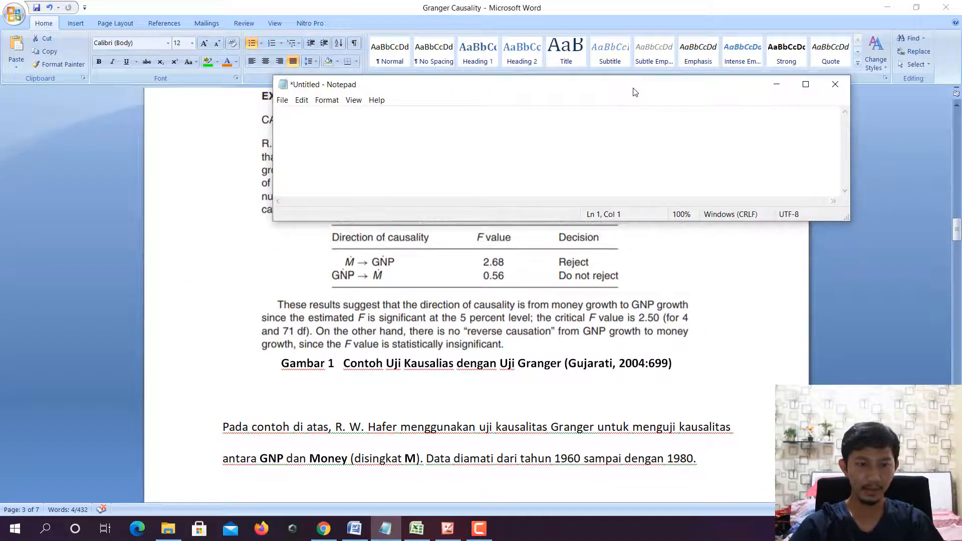
text(Nilai kritis )
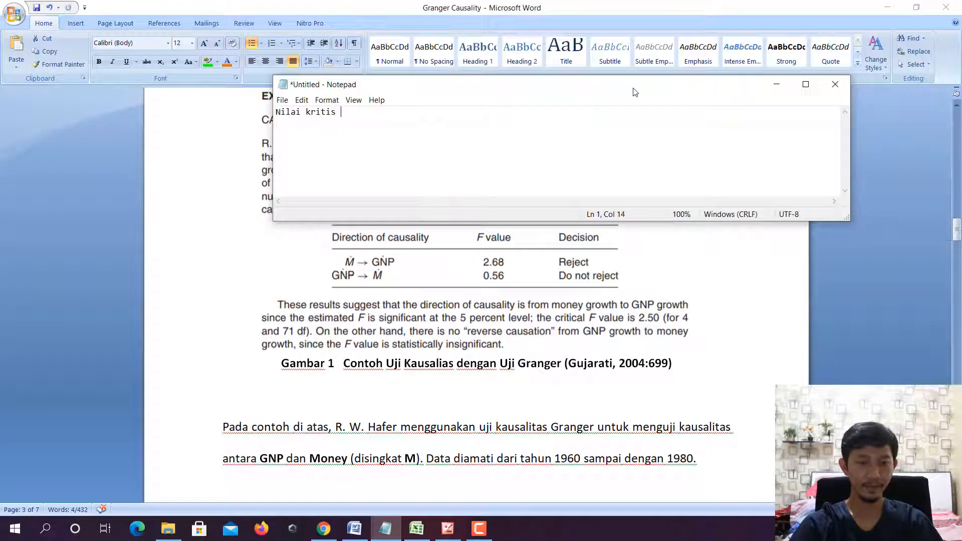
text(F, dari M ->)
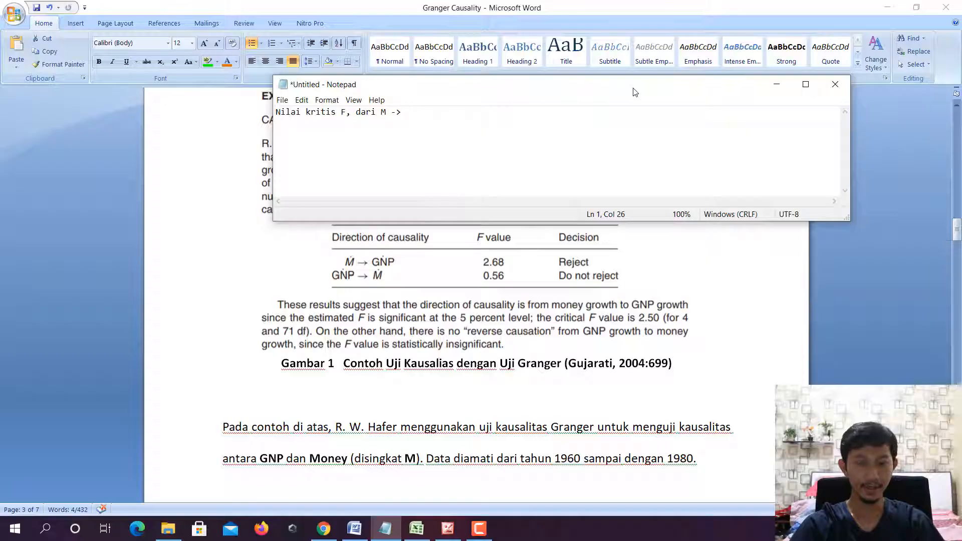
text( GNP adala)
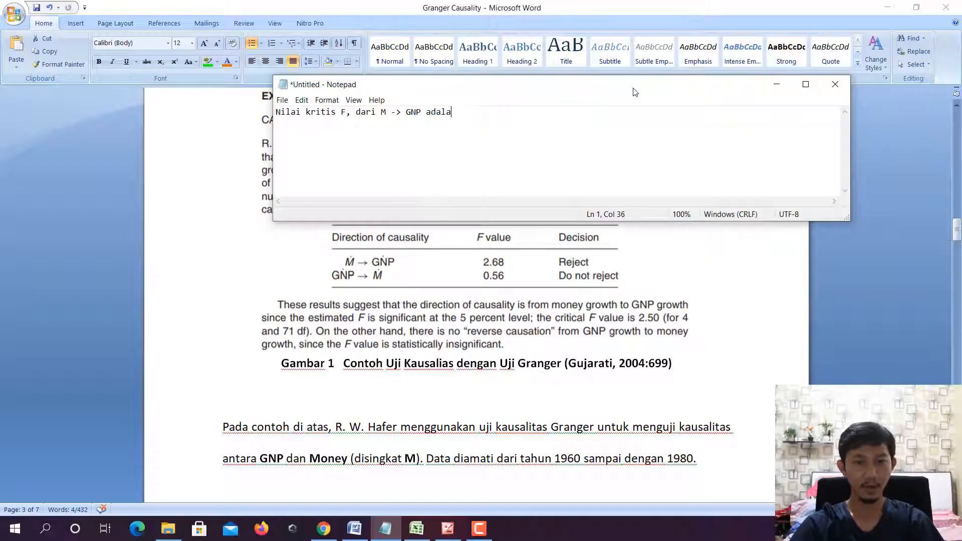
text(h 2,68 )
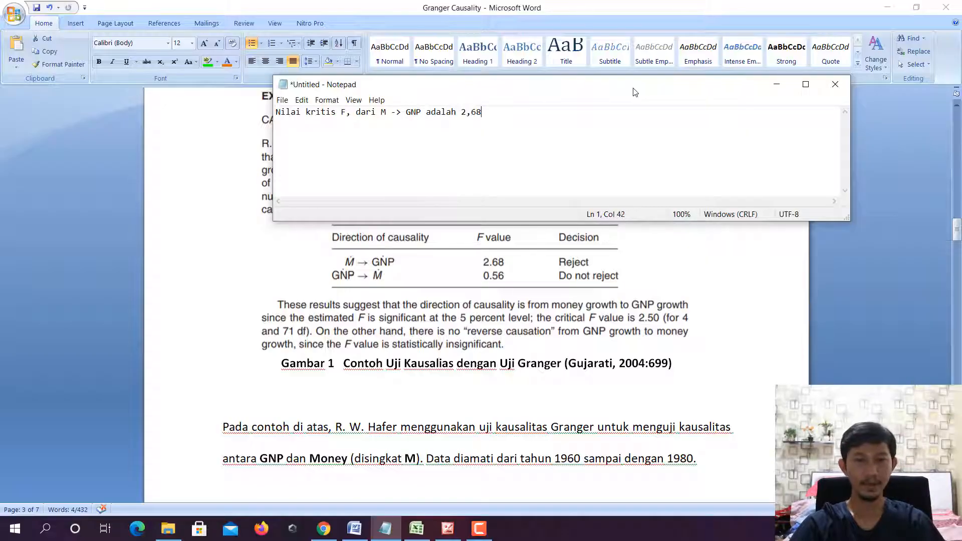
text(>)
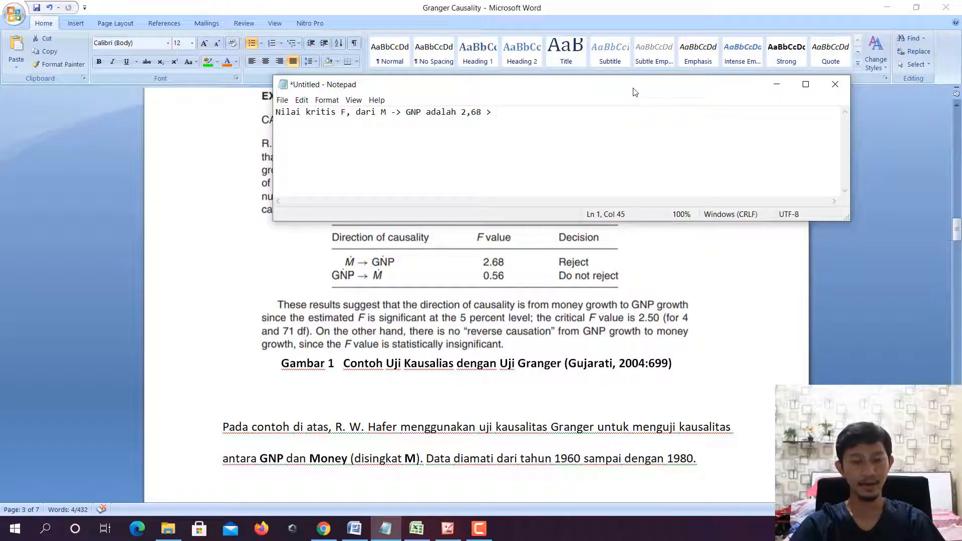
text( nilai kritis F)
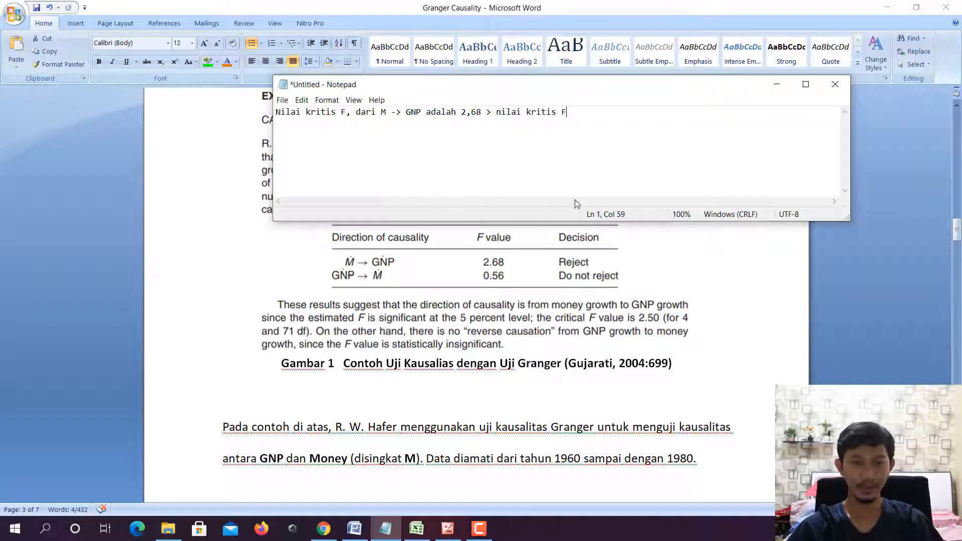
text(2,5)
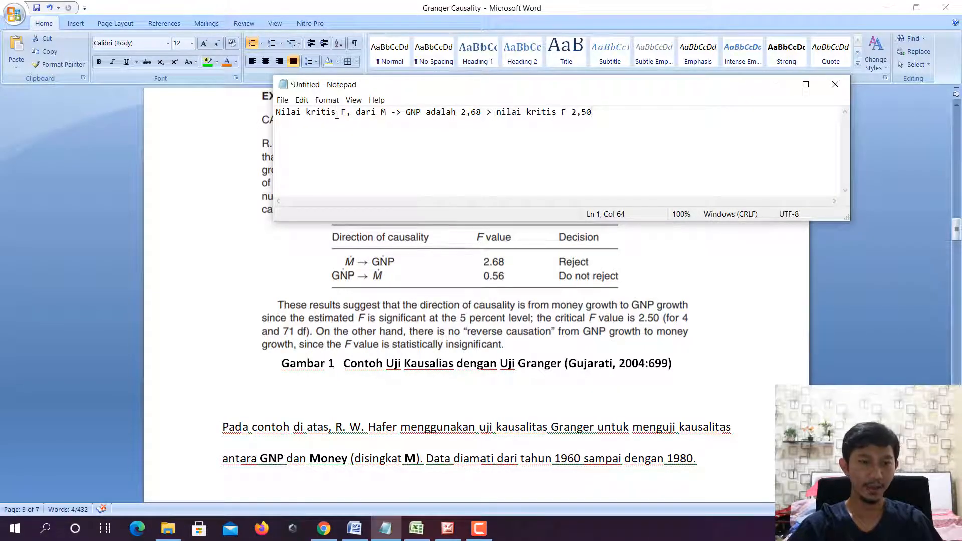
- Replace the first "kritis" in the note with "statistik"
key(shift+Left)
key(shift+Left)
key(shift+Left)
key(shift+Left)
key(shift+Left)
key(shift+Left)
text(statist)
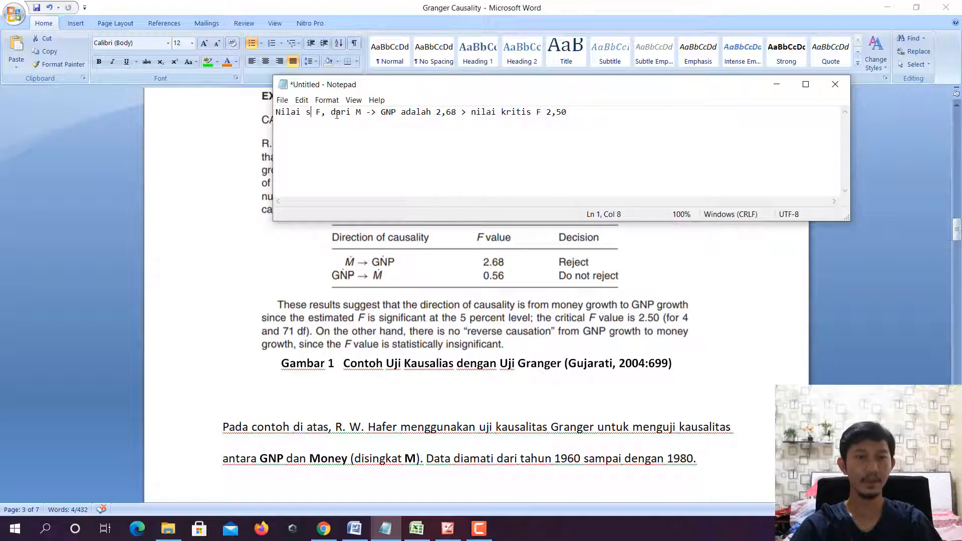
text(ik)
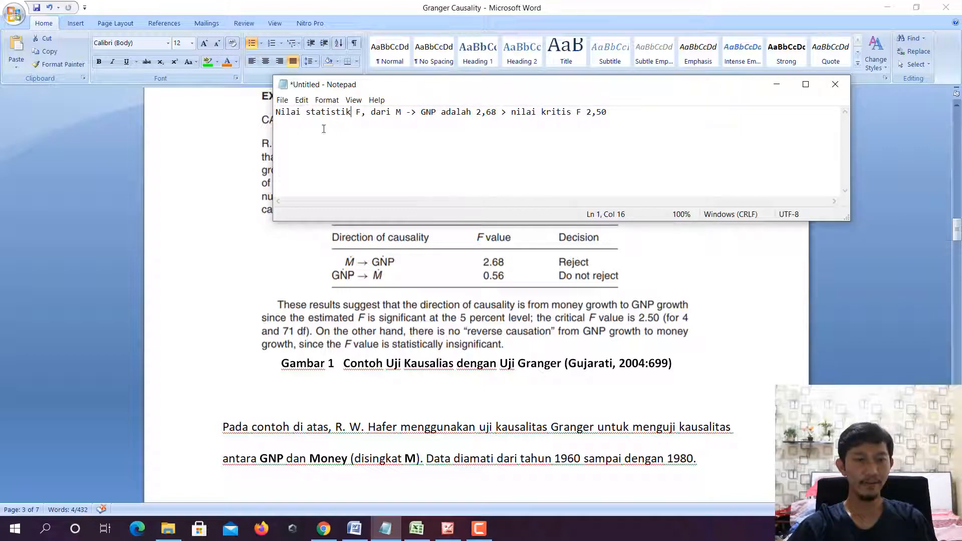
- Compare the note with the M → GNP row of the table, highlighting "-> GNP" and the critical F value phrase
drag(293, 109, 438, 113)
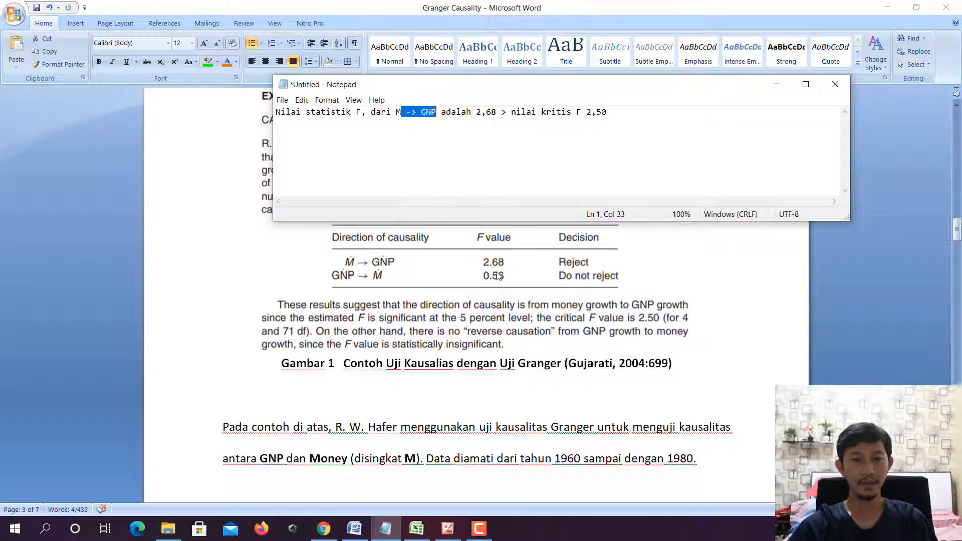
drag(506, 114, 601, 113)
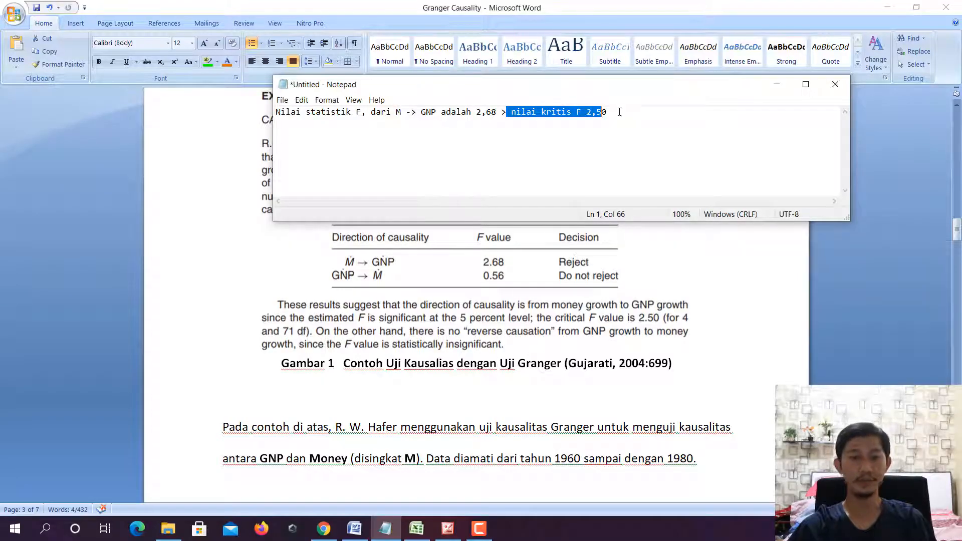
click(620, 112)
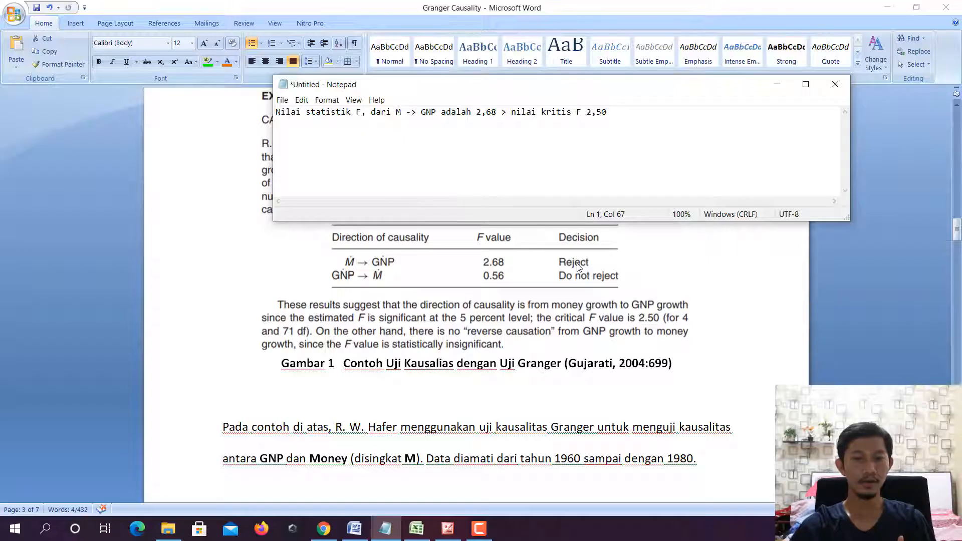
scroll(581, 357, up, 3)
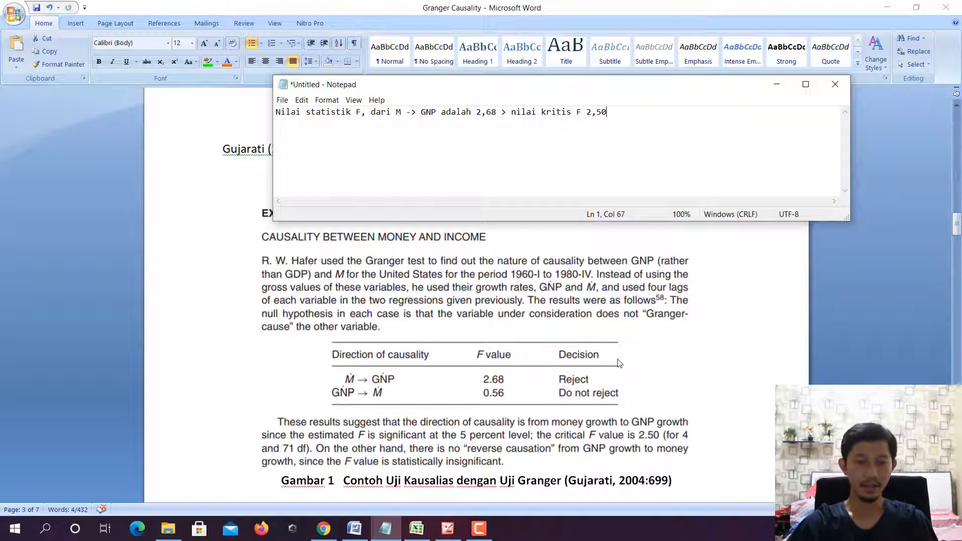
scroll(531, 360, down, 1)
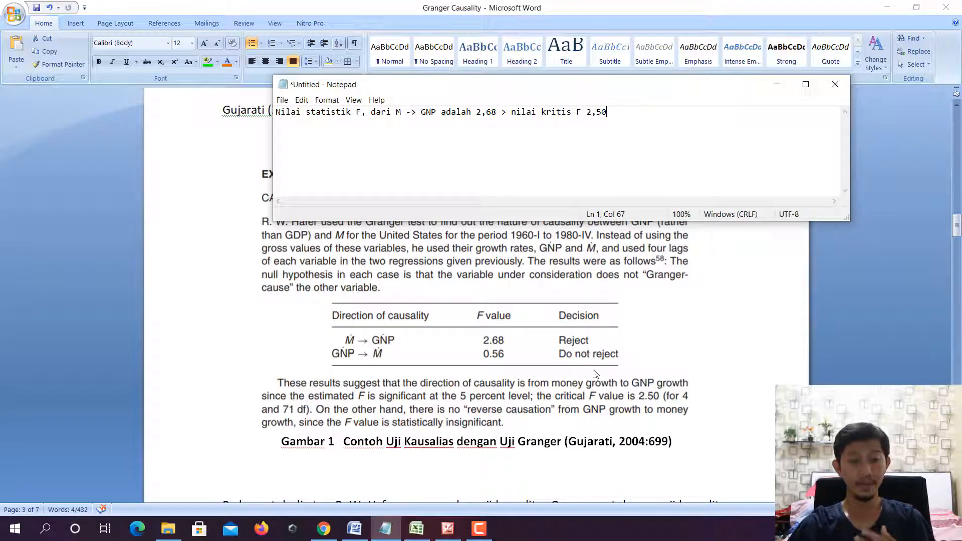
- Return to the Word notes, highlight "menyebabkan (Granger cause) GNP" in the first bullet, and check the GNP → M row in the Example 17.12 picture
scroll(581, 364, down, 10)
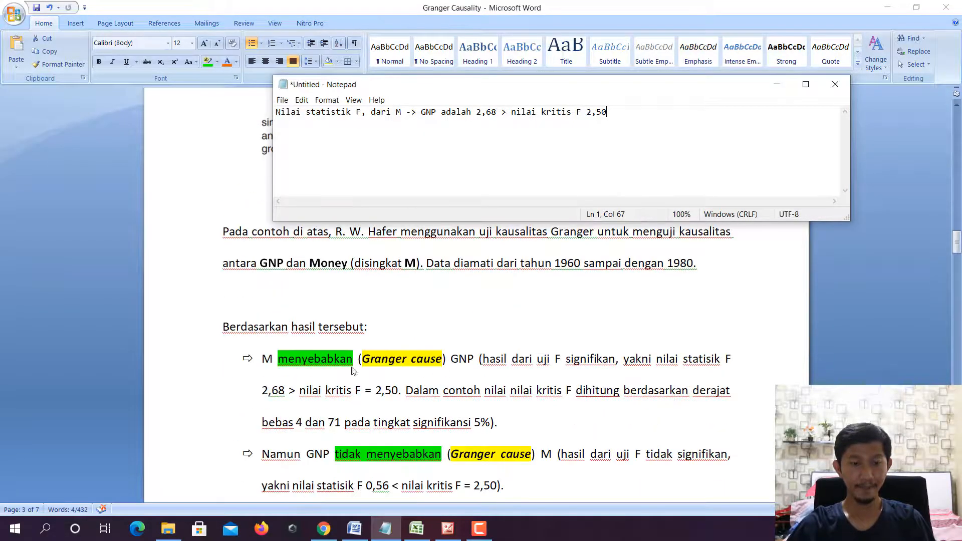
click(277, 364)
click(267, 358)
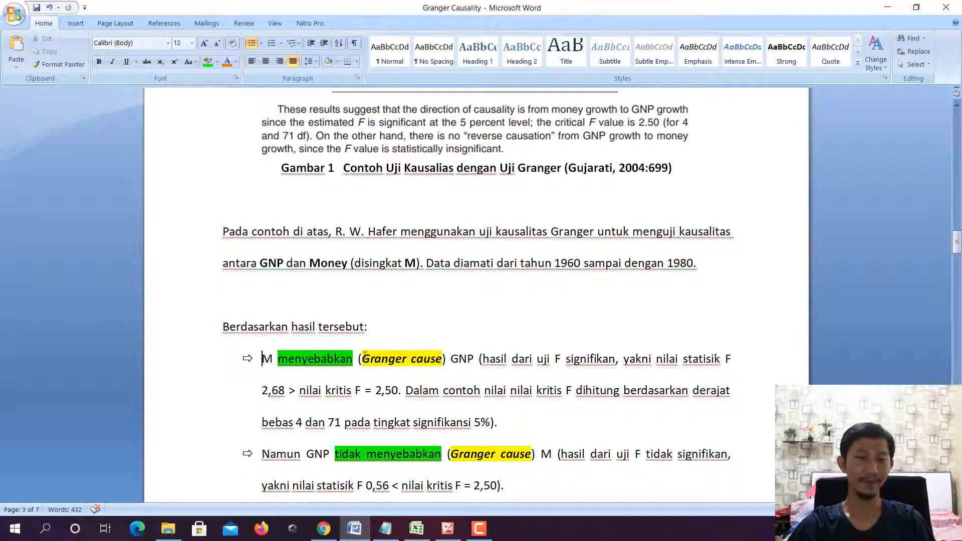
drag(482, 364, 339, 364)
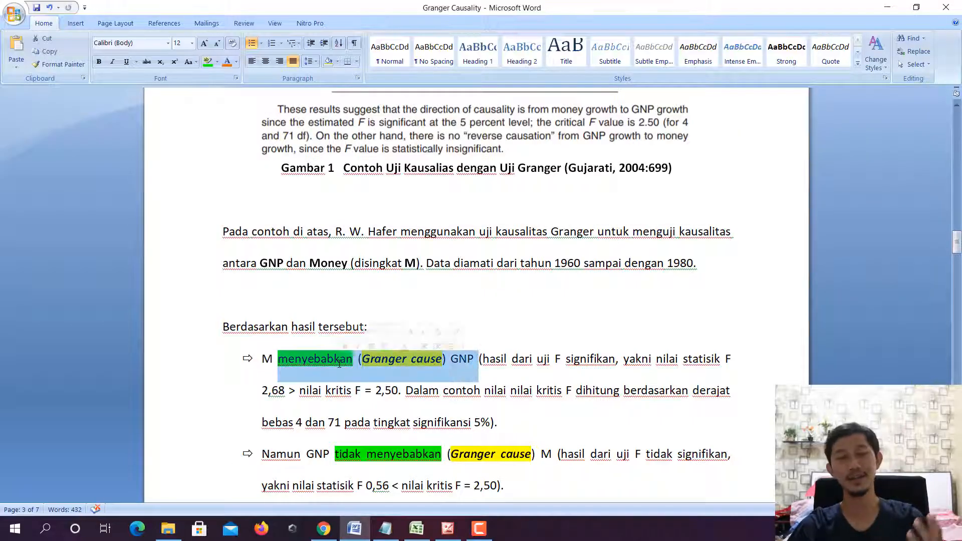
click(308, 365)
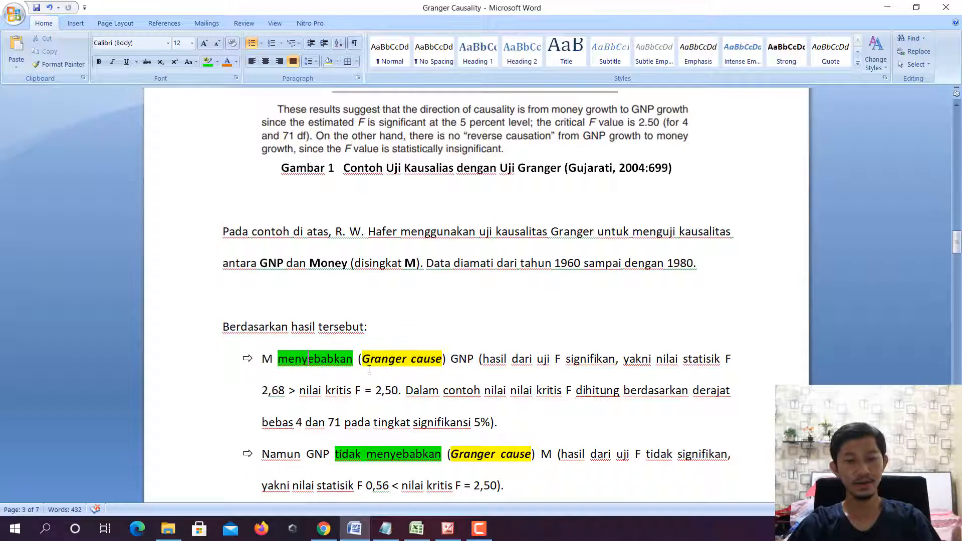
drag(450, 361, 469, 364)
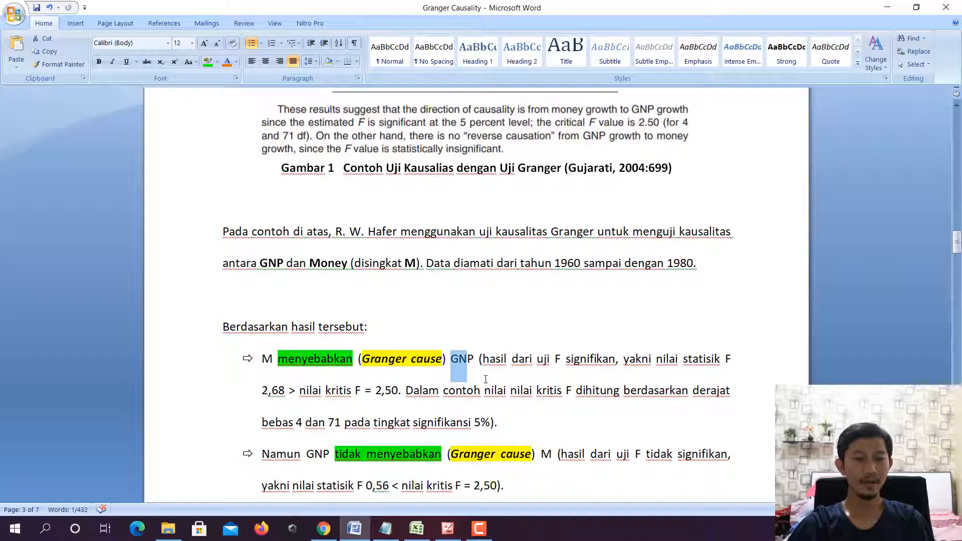
scroll(486, 379, up, 5)
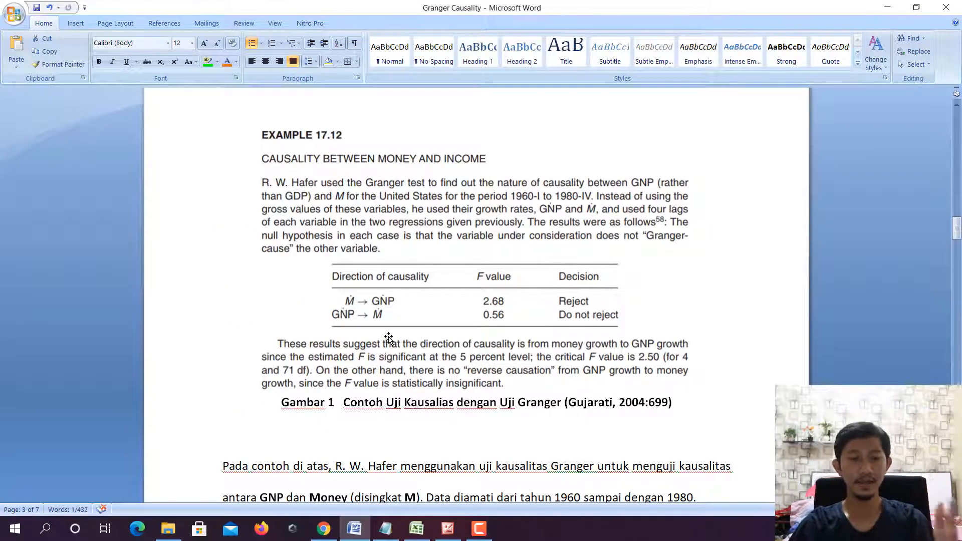
click(349, 319)
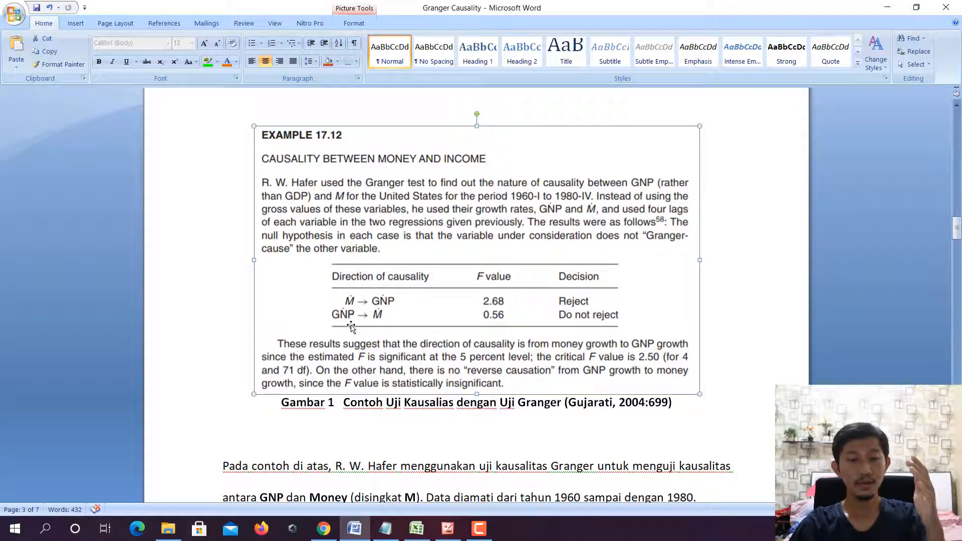
- Insert "does not" before "Granger cause" in the second bullet, about GNP not causing M
scroll(351, 326, down, 5)
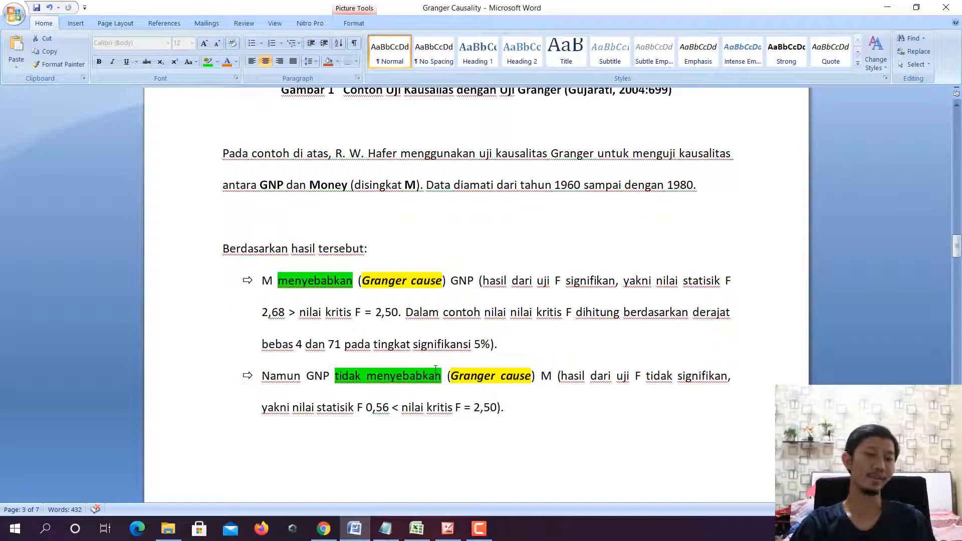
click(418, 379)
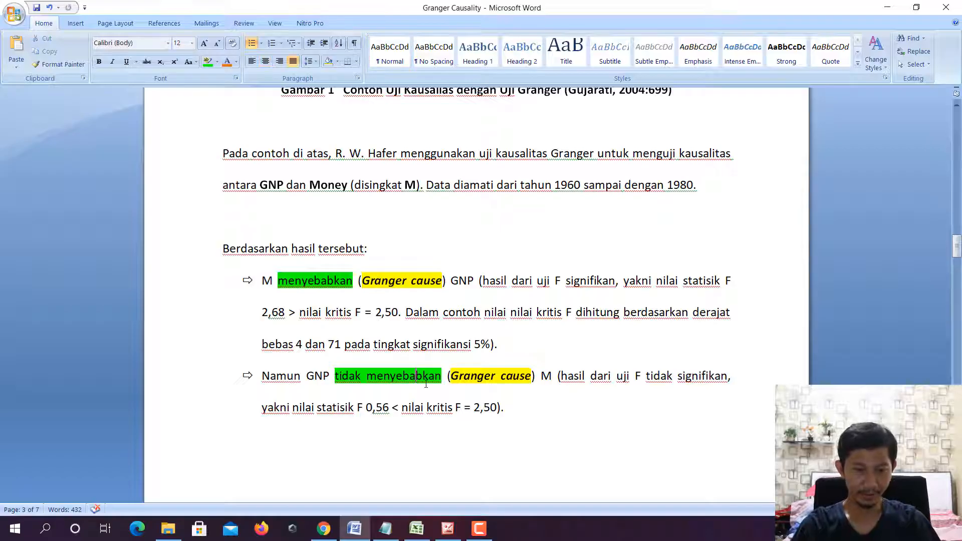
text(does not)
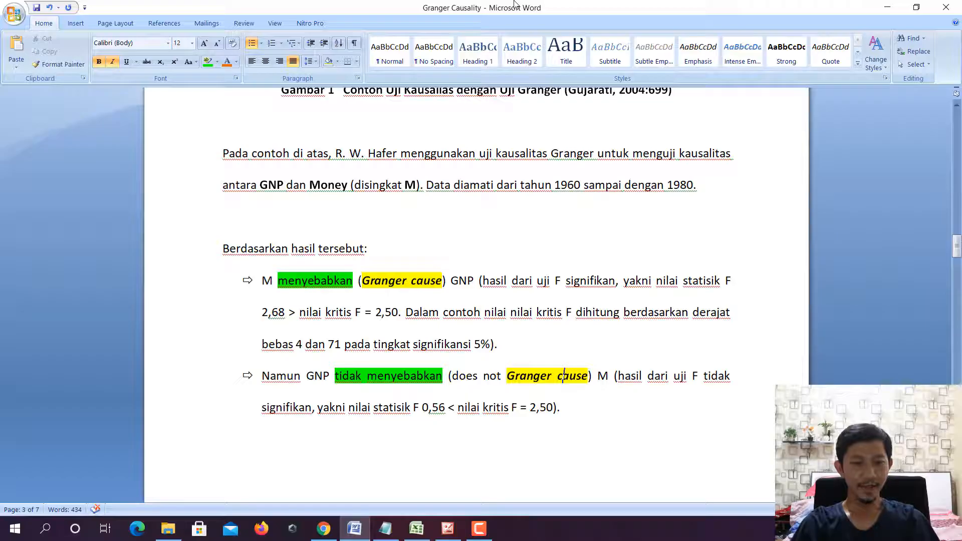
key(Left)
key(Left)
key(Left)
key(Left)
key(Left)
key(Left)
key(Left)
key(Left)
key(Left)
key(Left)
key(Left)
key(Left)
key(Left)
key(Left)
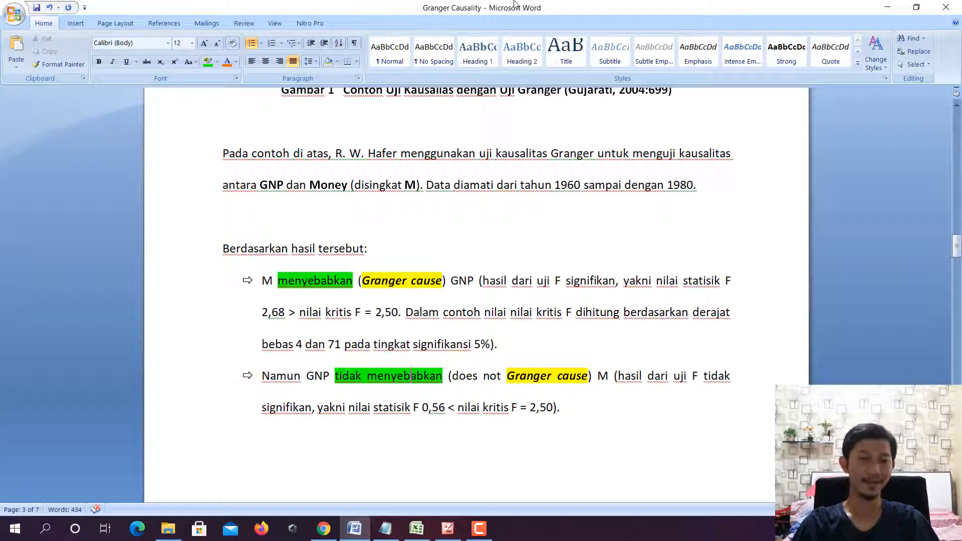
- Make "does not Granger cause" in the second bullet bold with a yellow highlight
key(Left)
key(shift+Right)
key(shift+Right)
key(shift+Right)
key(shift+Right)
key(shift+Right)
key(shift+Right)
key(shift+Right)
key(shift+Right)
key(shift+Right)
key(shift+Right)
key(shift+Right)
key(shift+Right)
key(shift+Right)
key(shift+Right)
key(shift+Right)
key(shift+Right)
key(shift+Right)
key(shift+Right)
key(shift+Right)
key(shift+Right)
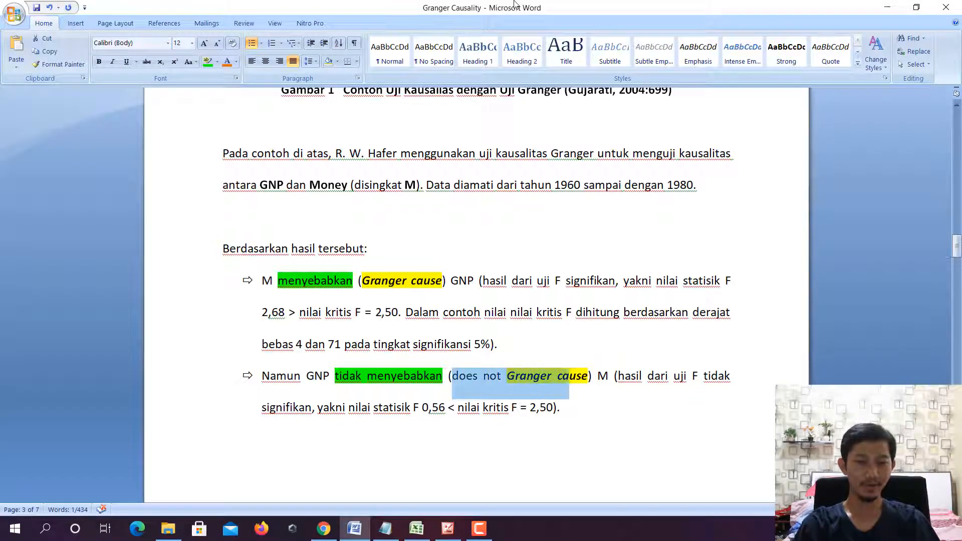
key(ctrl+b)
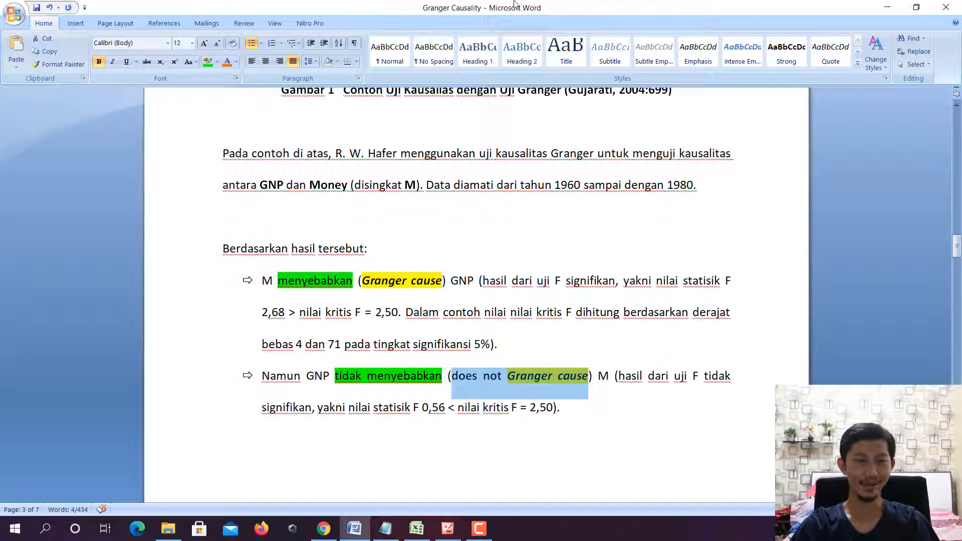
click(217, 62)
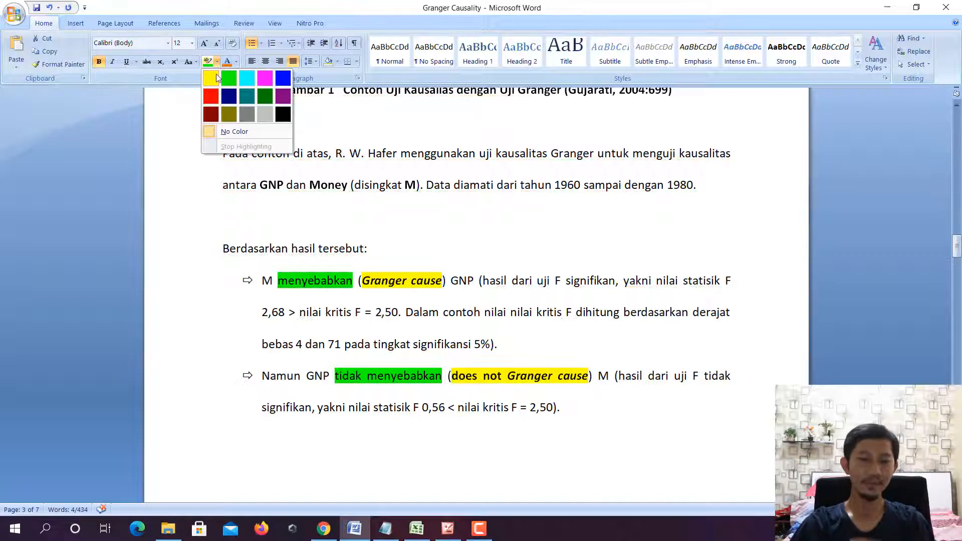
click(217, 76)
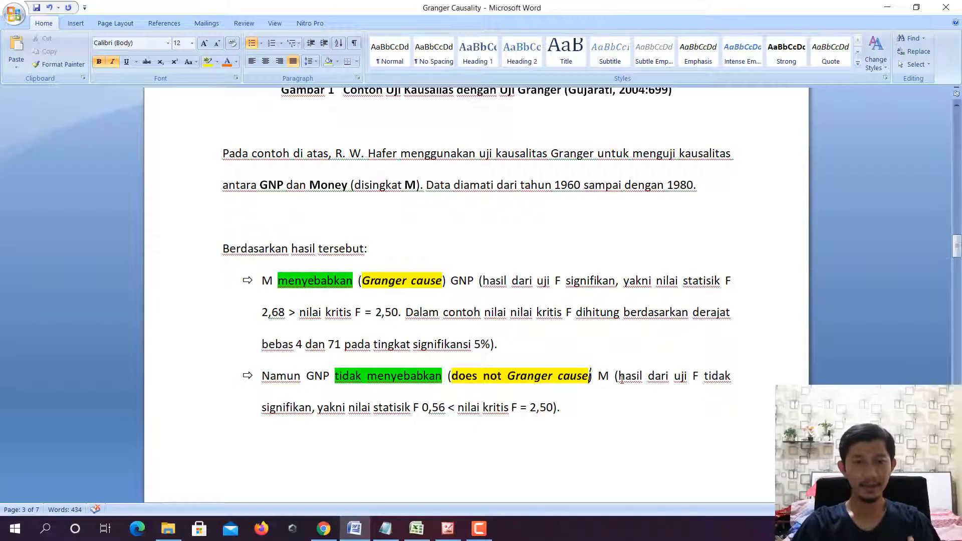
- Switch to the Contoh Data workbook in Excel and examine the df1, df2 and F Tabel / Nilai Kritis F cells on Sheet1
scroll(621, 380, up, 6)
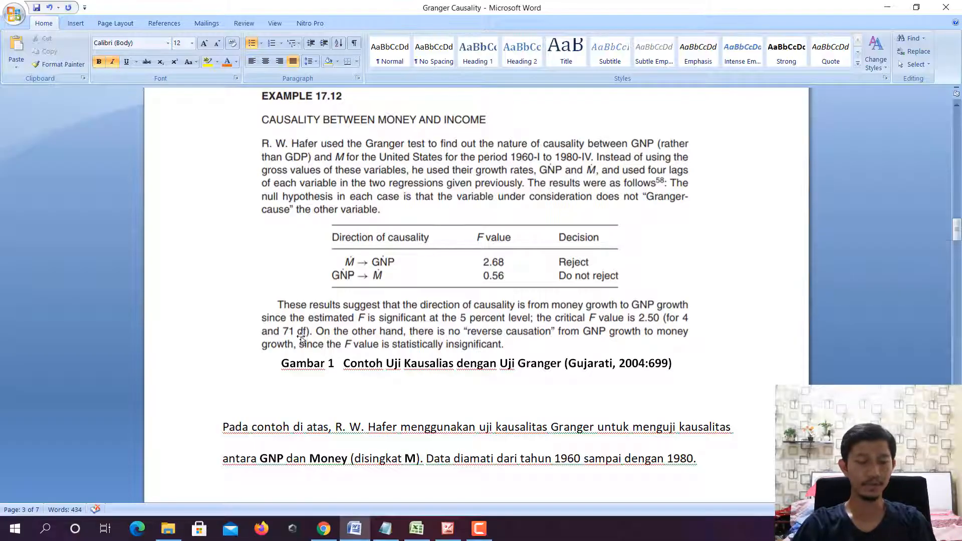
click(422, 522)
click(489, 251)
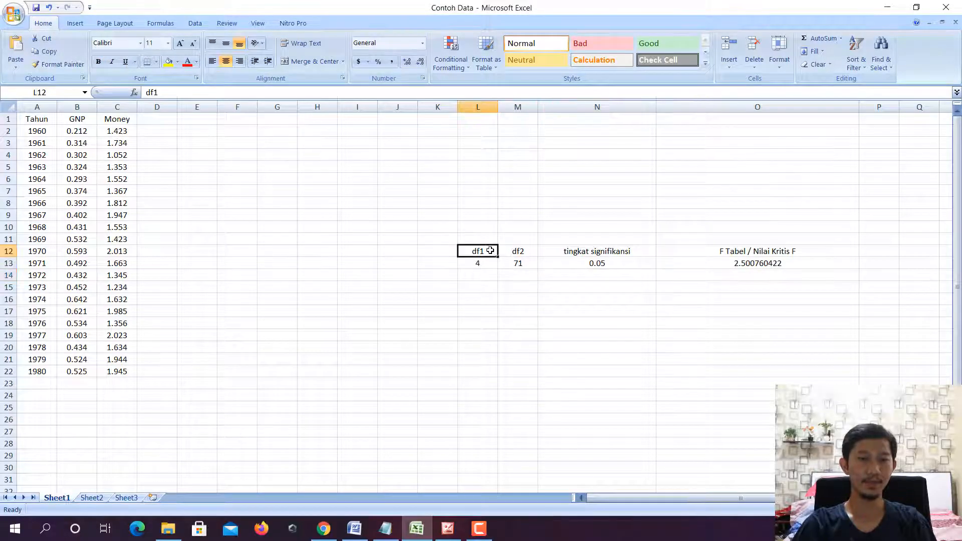
click(479, 265)
click(522, 265)
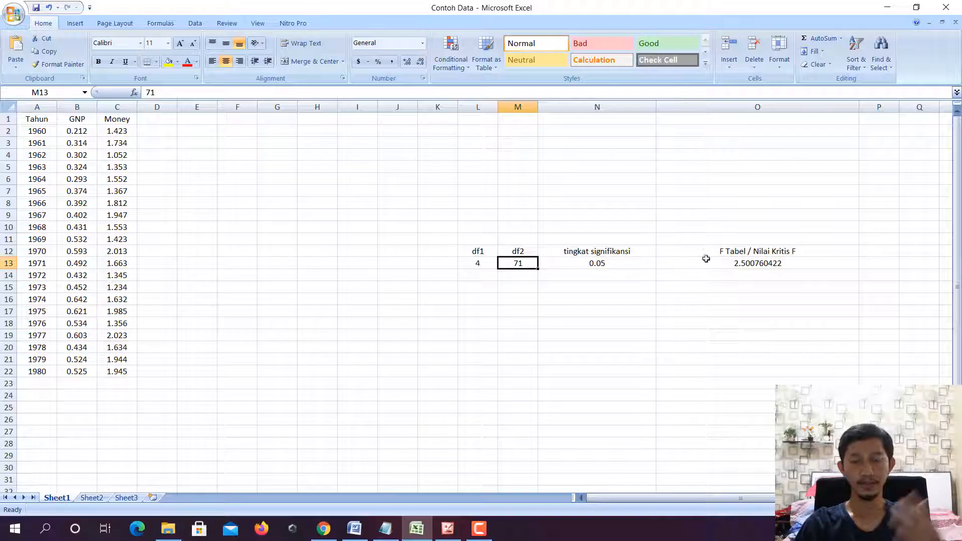
click(741, 254)
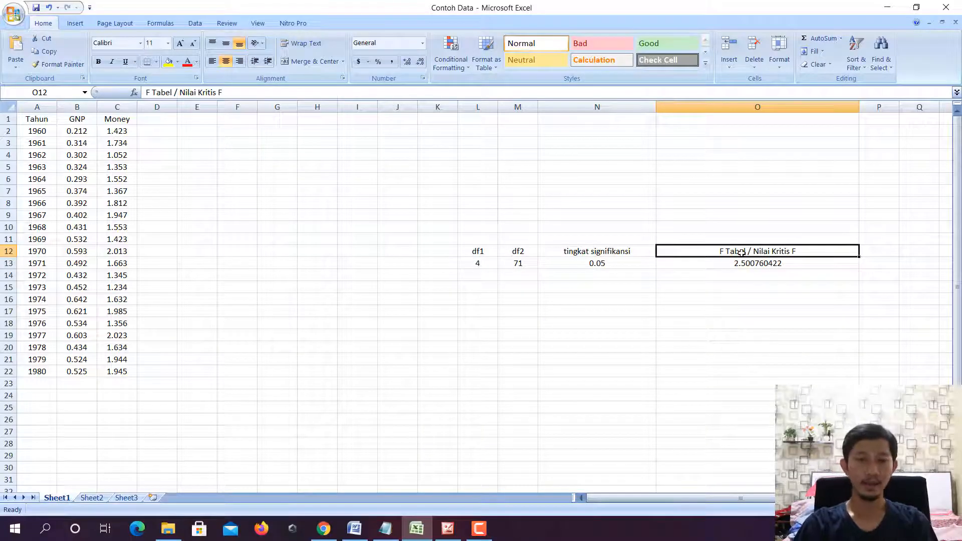
click(473, 253)
click(519, 253)
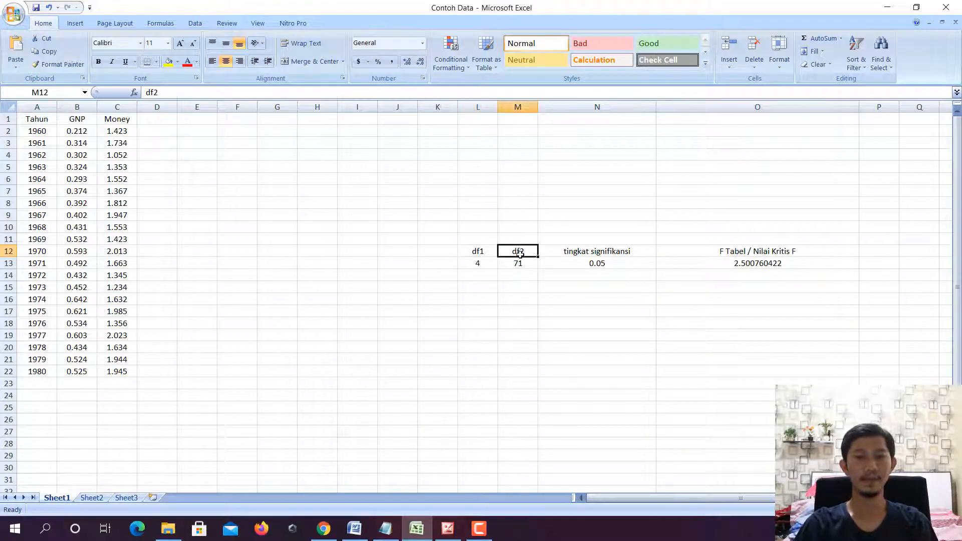
click(473, 254)
click(509, 265)
click(482, 264)
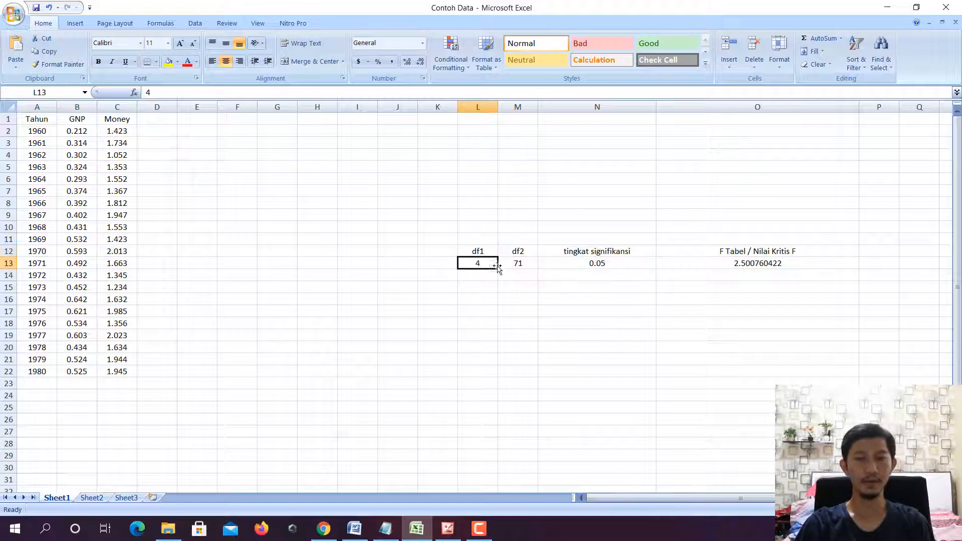
click(501, 265)
- Inspect the FINV formula in cell O13 that calculates the critical F value, leaving it unedited
click(741, 268)
click(218, 93)
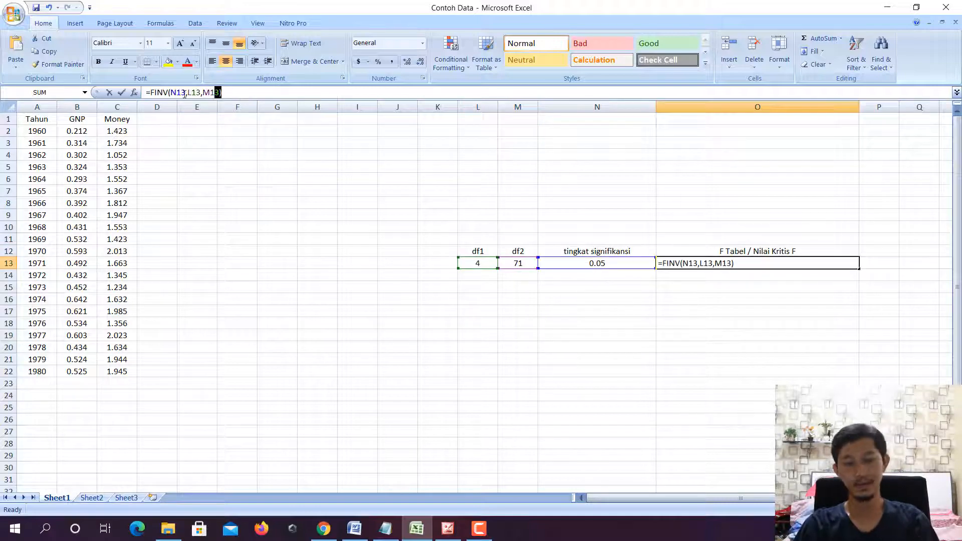
drag(184, 94, 137, 93)
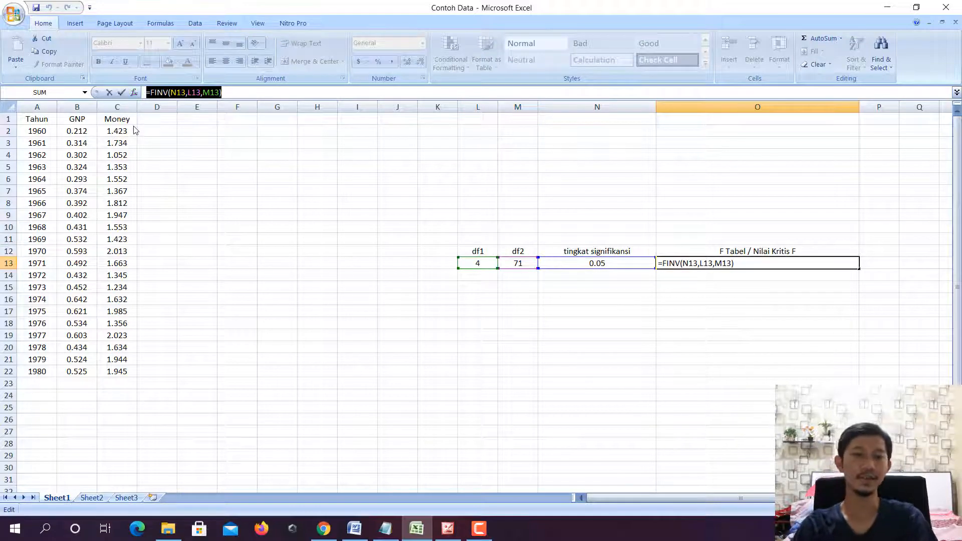
key(Return)
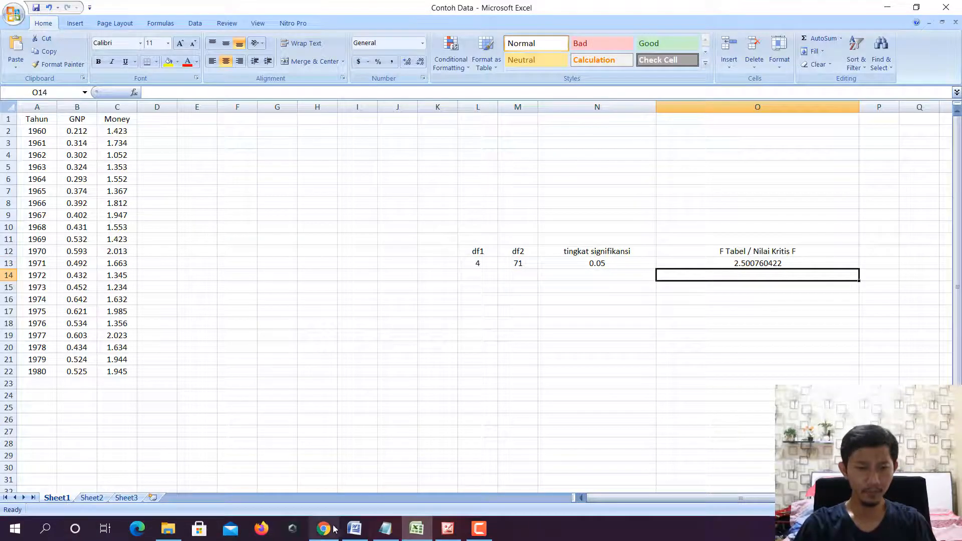
- Return to the Granger Causality notes in Word and compare the Example 17.12 table with the two interpretation bullets below it
click(323, 528)
click(354, 528)
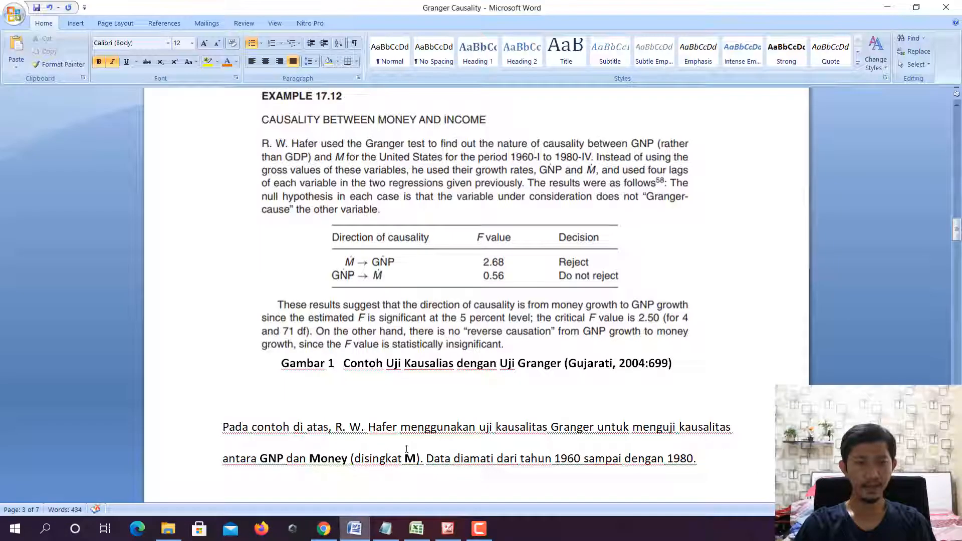
scroll(406, 448, down, 3)
scroll(401, 351, up, 4)
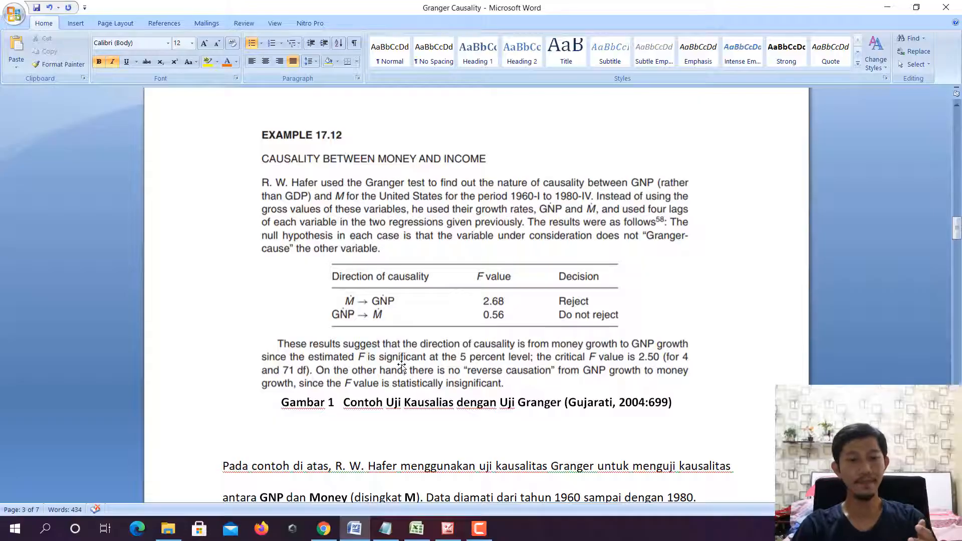
scroll(400, 361, down, 3)
scroll(402, 366, up, 3)
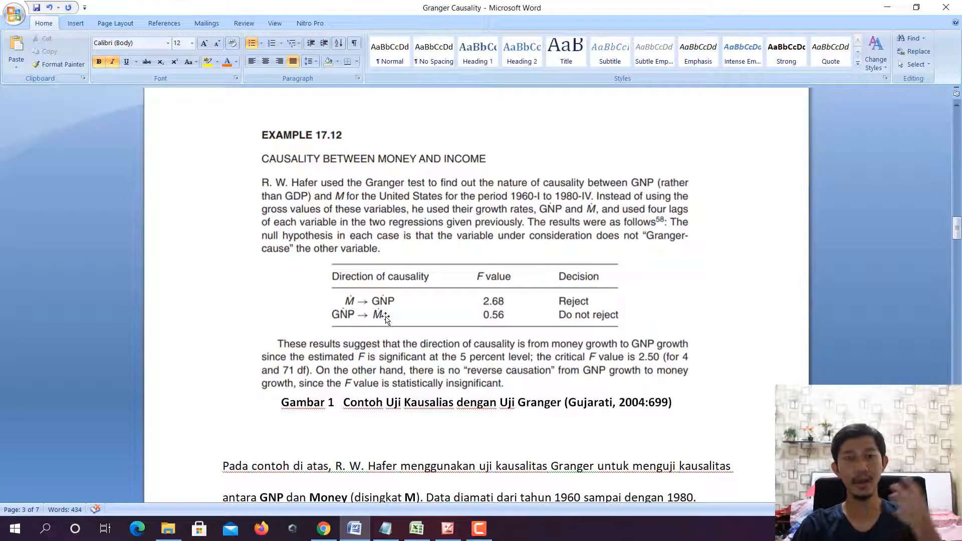
scroll(394, 328, down, 5)
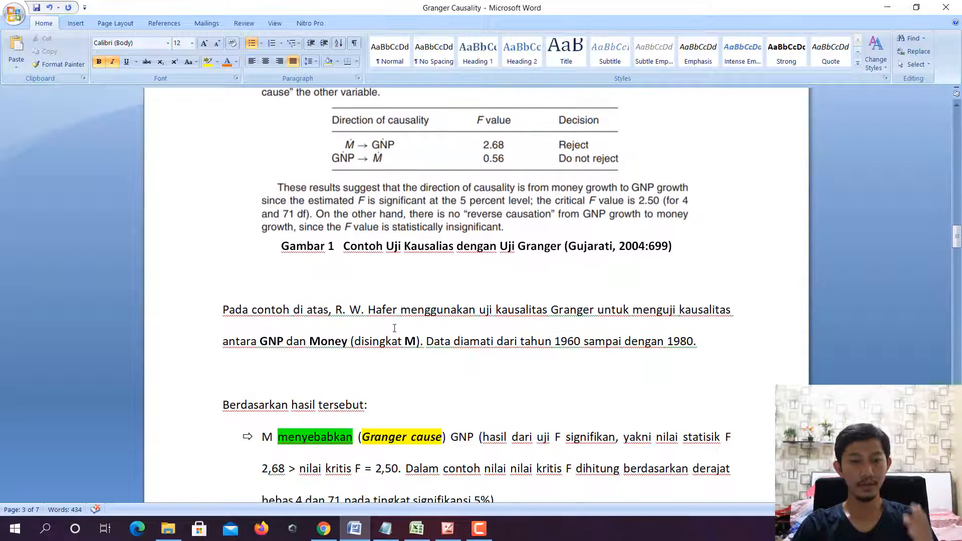
scroll(394, 328, up, 5)
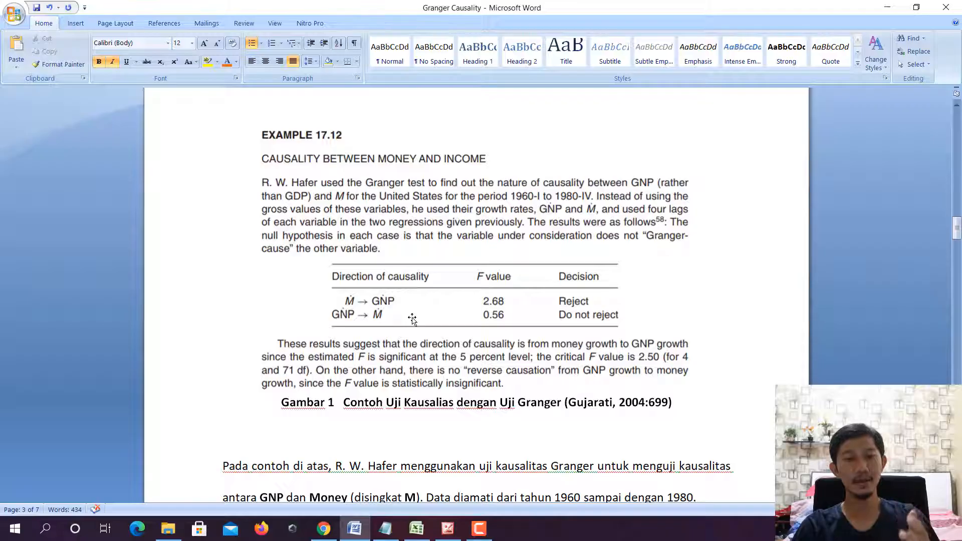
scroll(411, 319, down, 3)
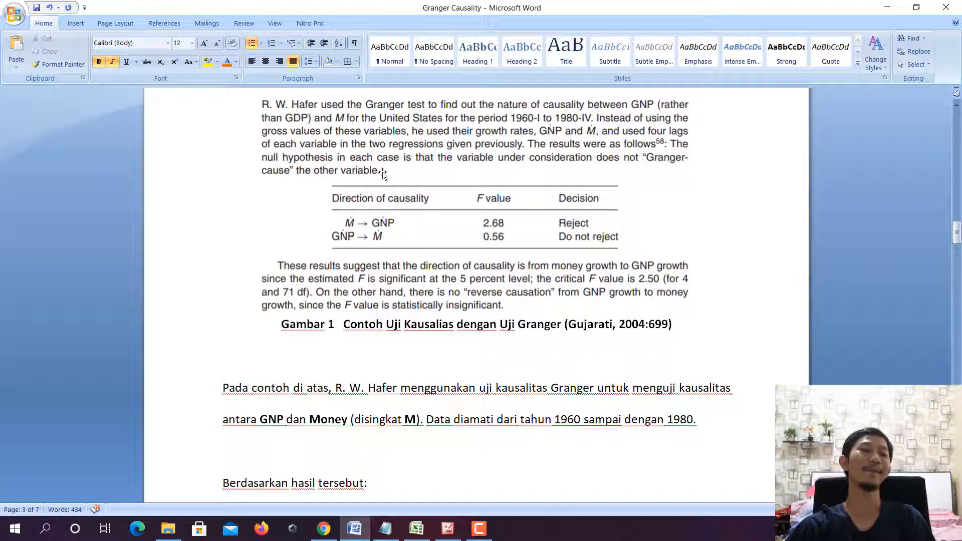
scroll(330, 201, down, 5)
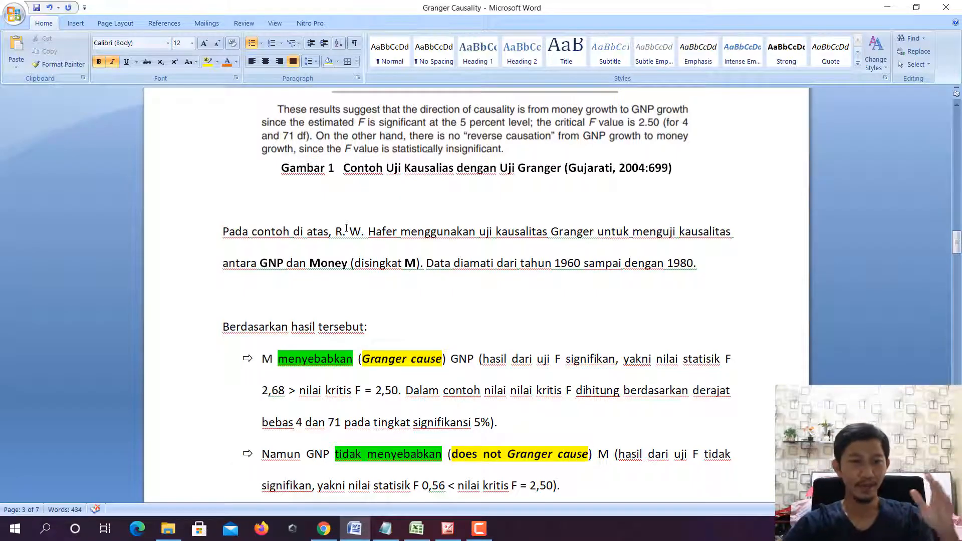
scroll(346, 227, up, 4)
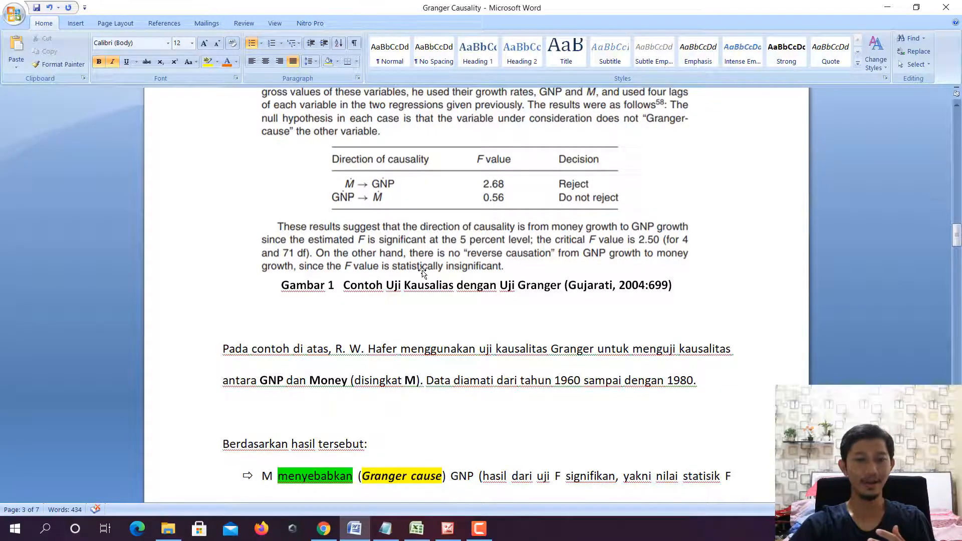
- Look over Example 17.13 on money and interest rate in Canada and its interpretation bullets
scroll(422, 275, down, 15)
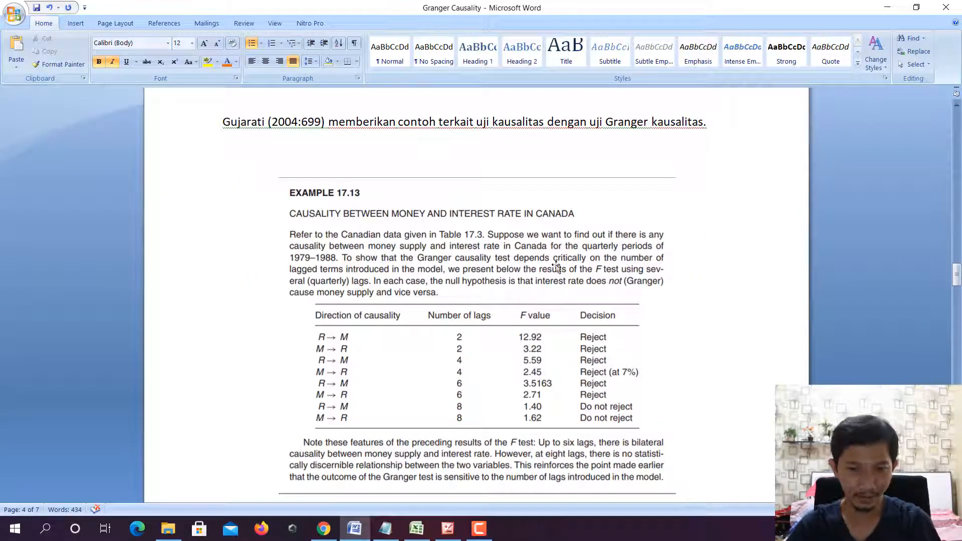
scroll(542, 269, down, 10)
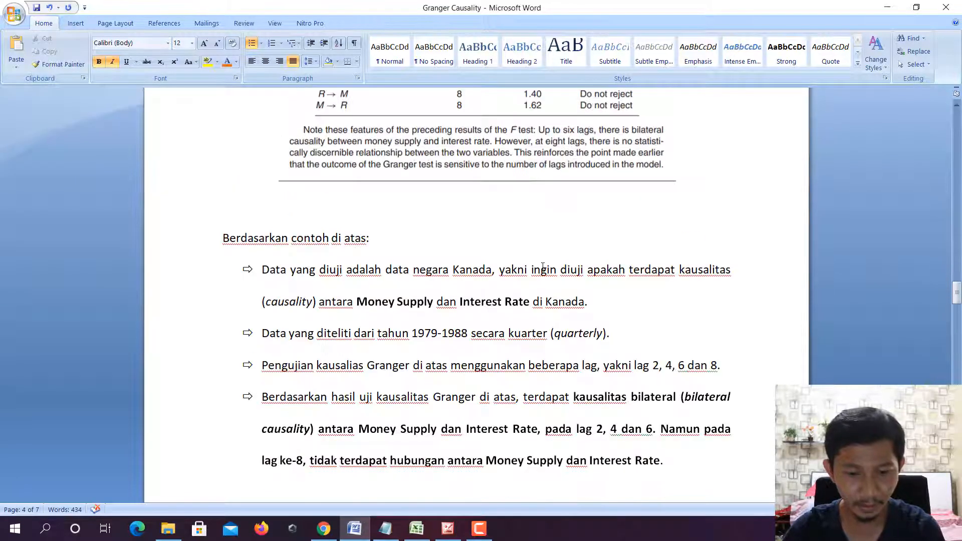
scroll(542, 266, down, 5)
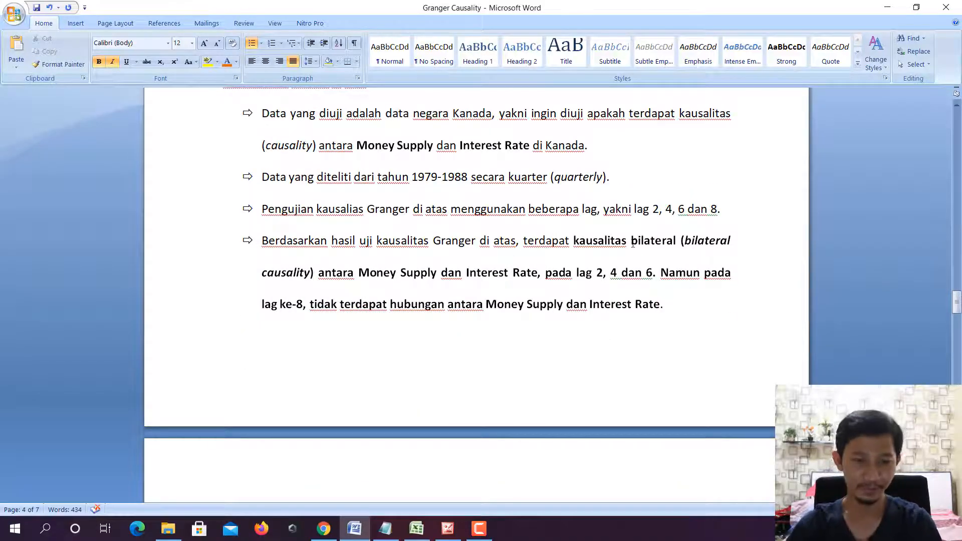
scroll(553, 272, up, 20)
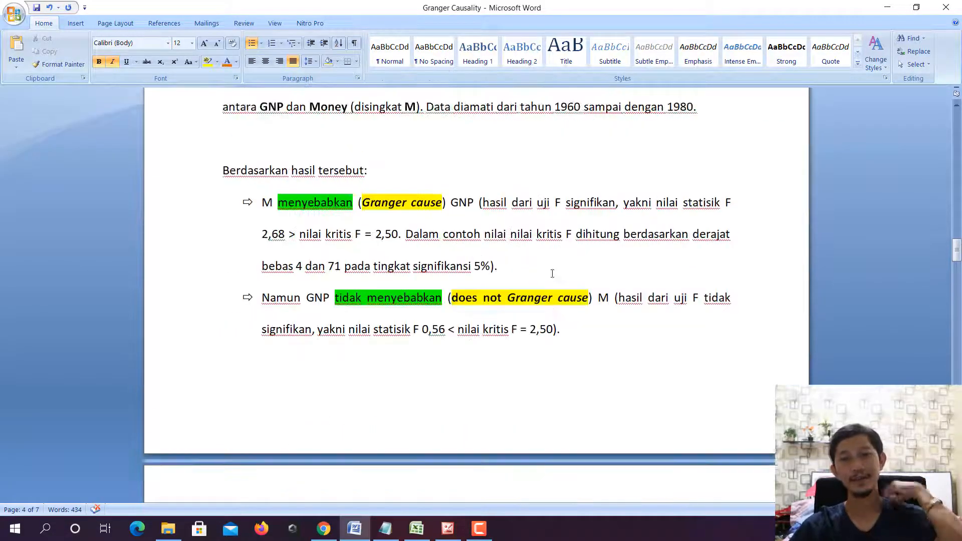
scroll(552, 273, up, 8)
scroll(501, 281, down, 20)
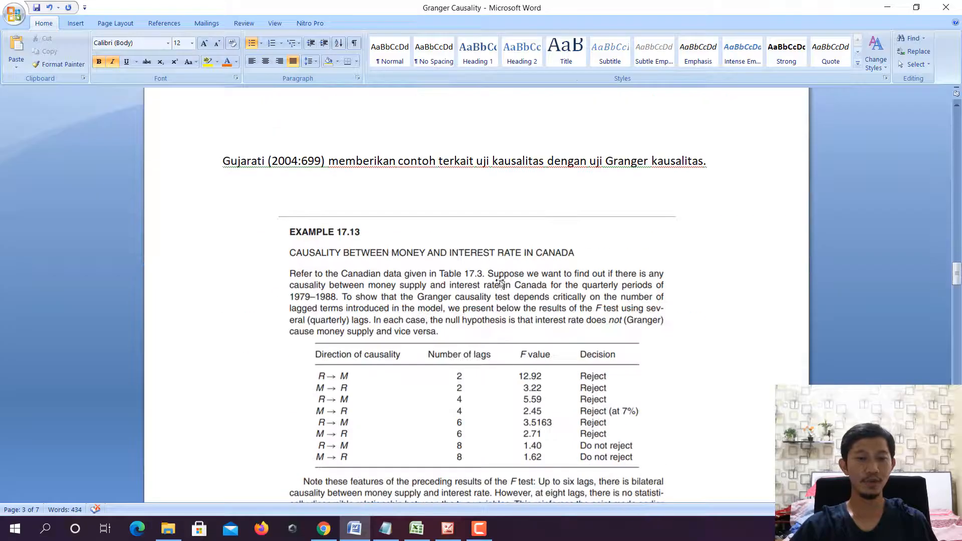
- Switch to Chrome and view Examples 17.12 and 17.13 in the Gujarati Basic Econometrics PDF
click(323, 528)
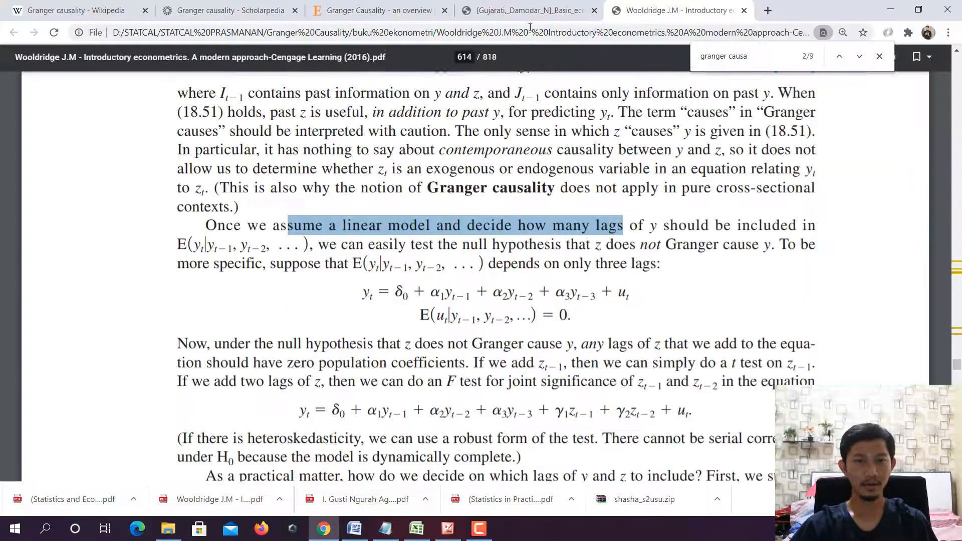
click(530, 11)
scroll(491, 201, down, 10)
scroll(491, 200, up, 13)
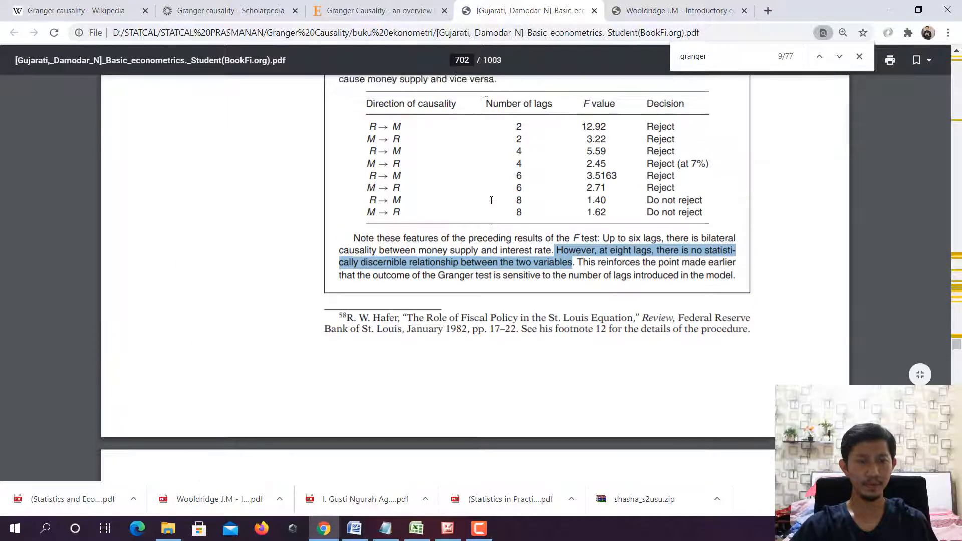
scroll(491, 200, up, 14)
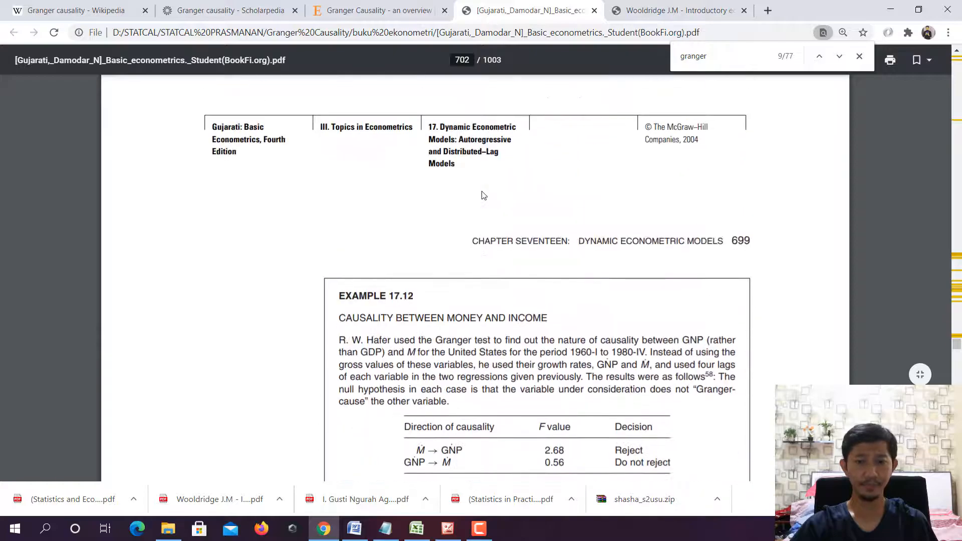
scroll(484, 195, up, 3)
scroll(417, 359, down, 10)
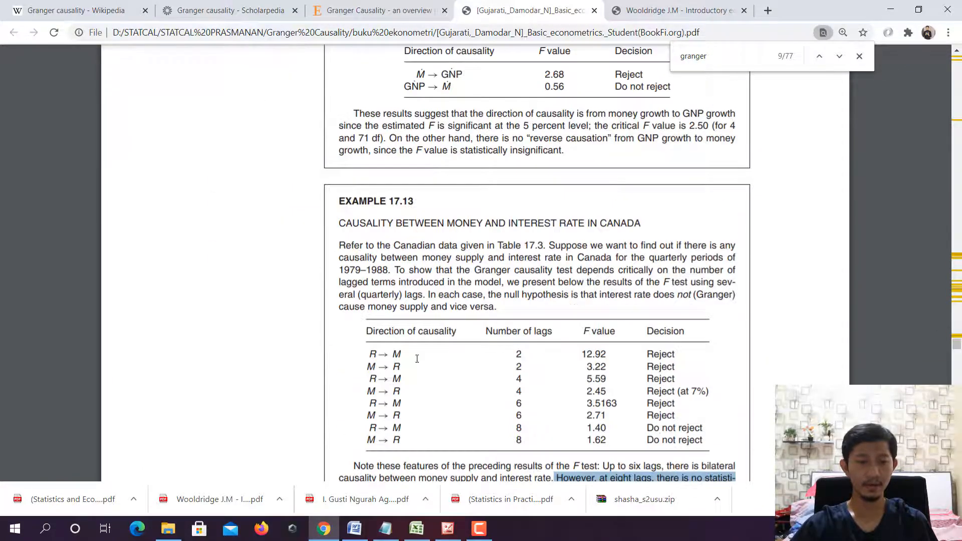
- Return to the Word notes, review Example 17.13, and select "adalah data negara Kanada" in its first interpretation bullet
click(357, 527)
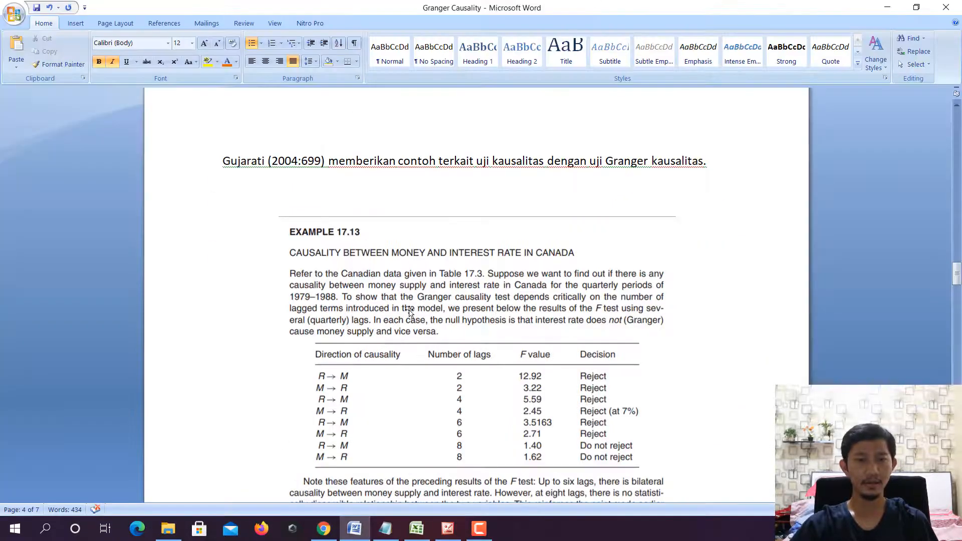
scroll(409, 311, down, 6)
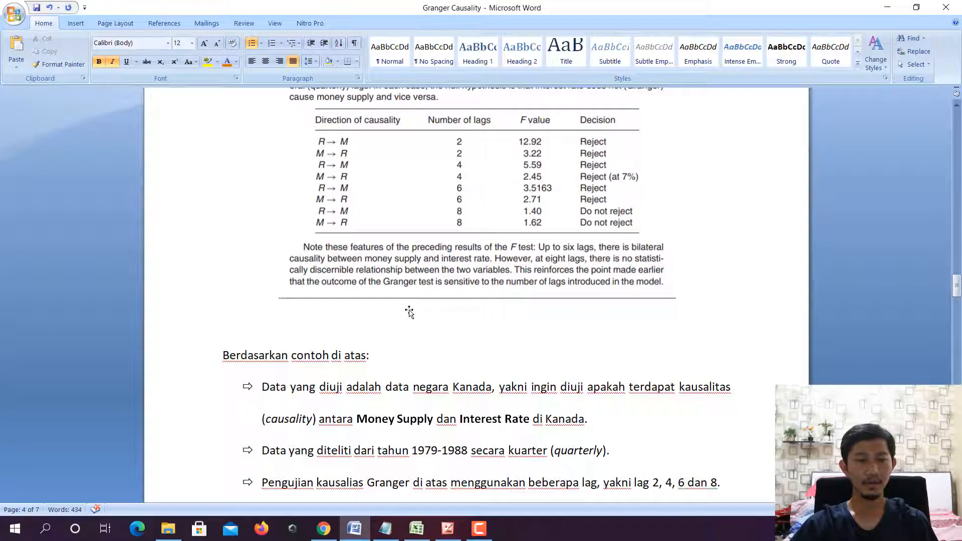
scroll(410, 310, up, 3)
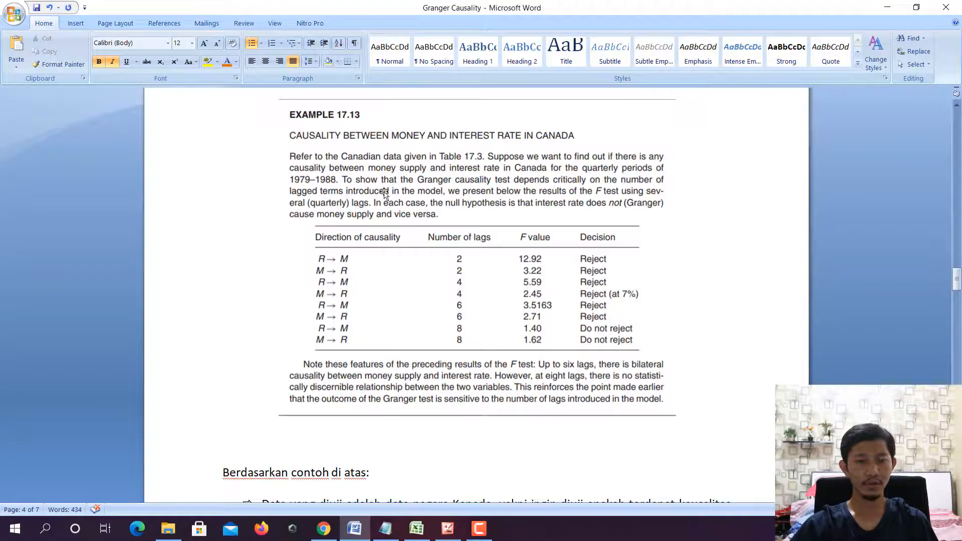
scroll(384, 193, down, 3)
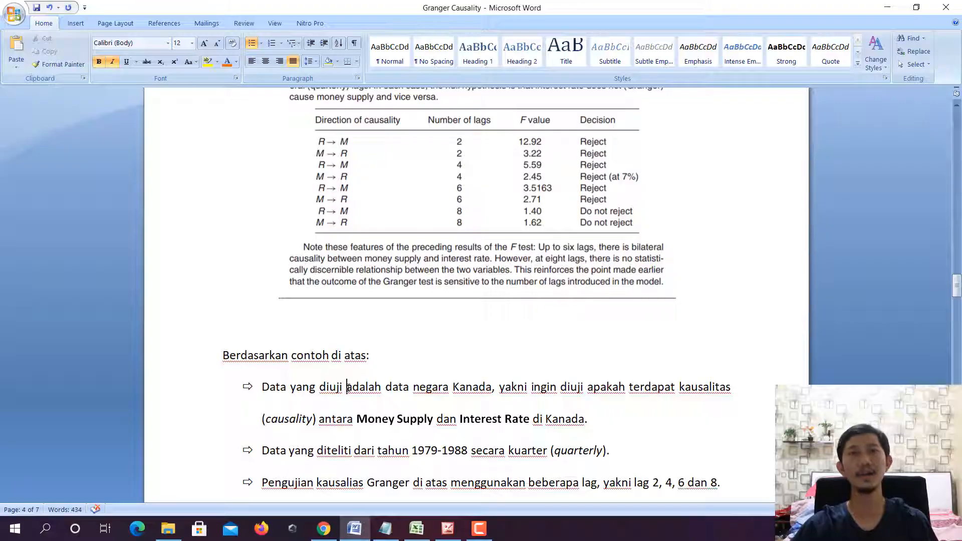
drag(345, 388, 458, 393)
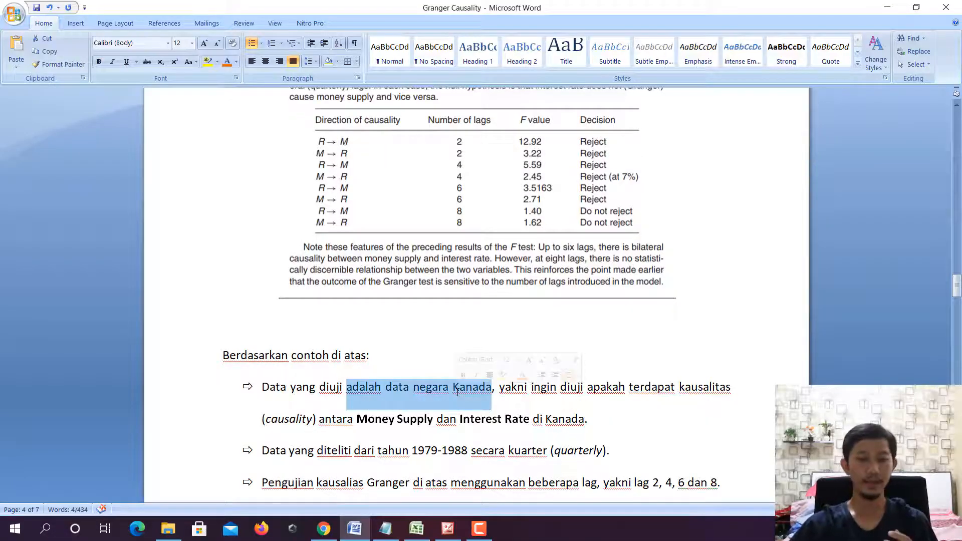
- Select the causality wording and "dan Interest Rate" in the first interpretation bullet and compare them with the Example 17.13 text and table
drag(545, 394, 677, 393)
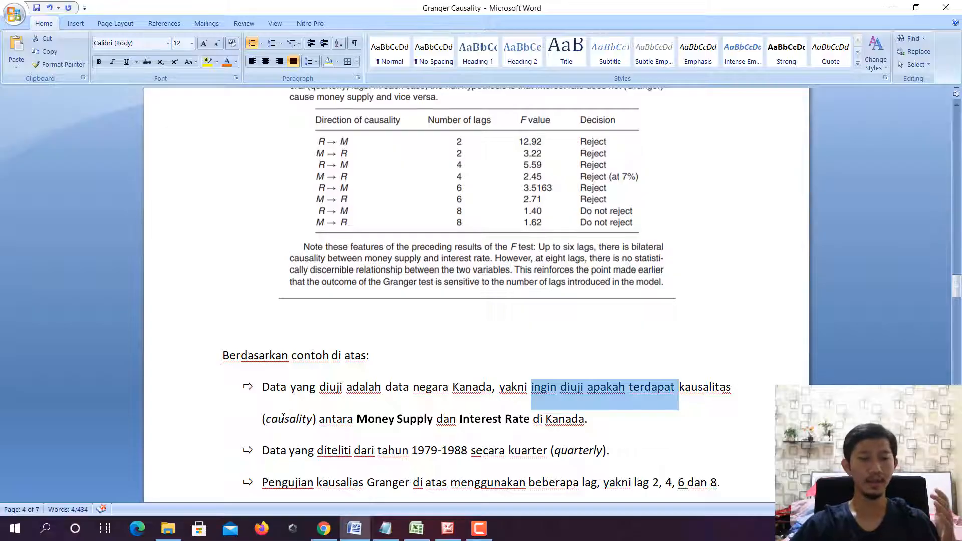
drag(283, 417, 354, 419)
scroll(383, 407, up, 3)
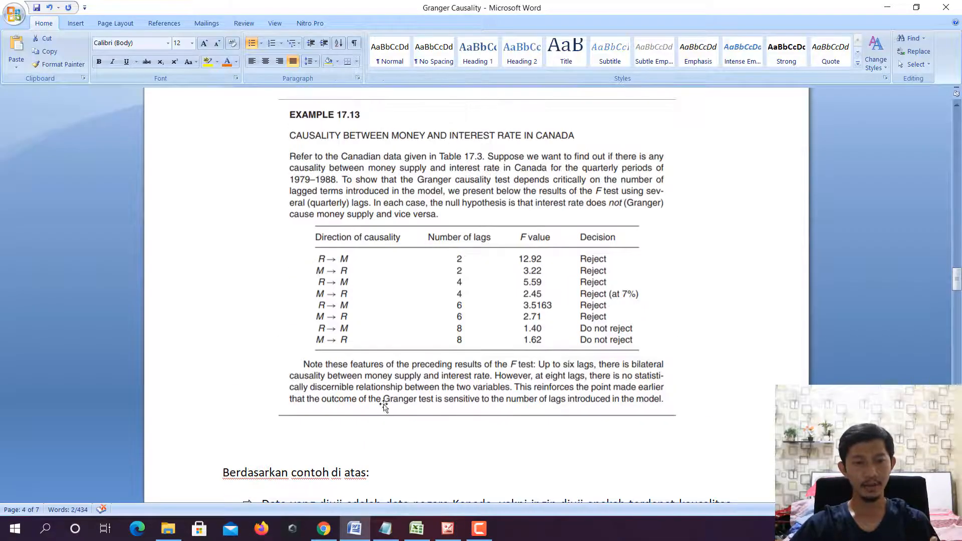
scroll(417, 370, down, 4)
drag(437, 383, 530, 383)
scroll(495, 332, up, 4)
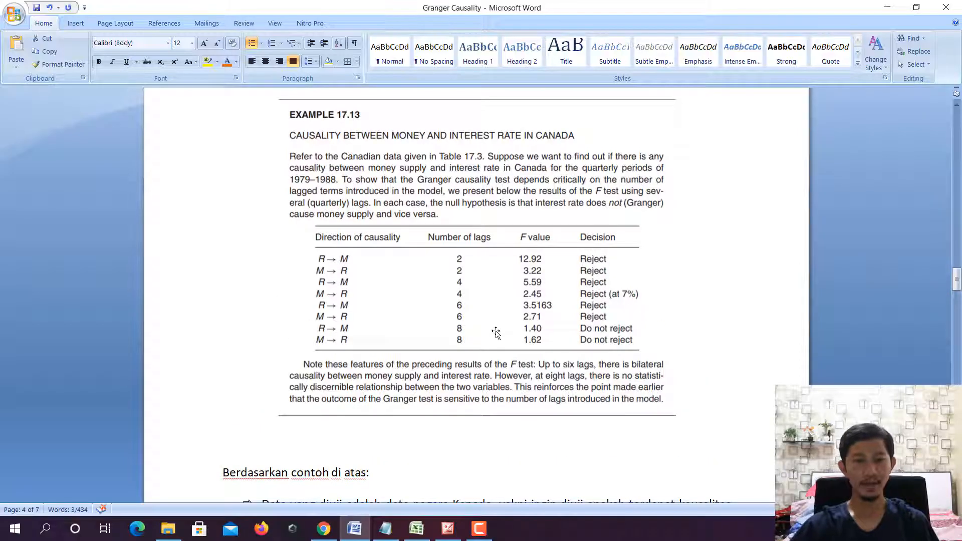
scroll(476, 277, down, 3)
scroll(331, 205, up, 2)
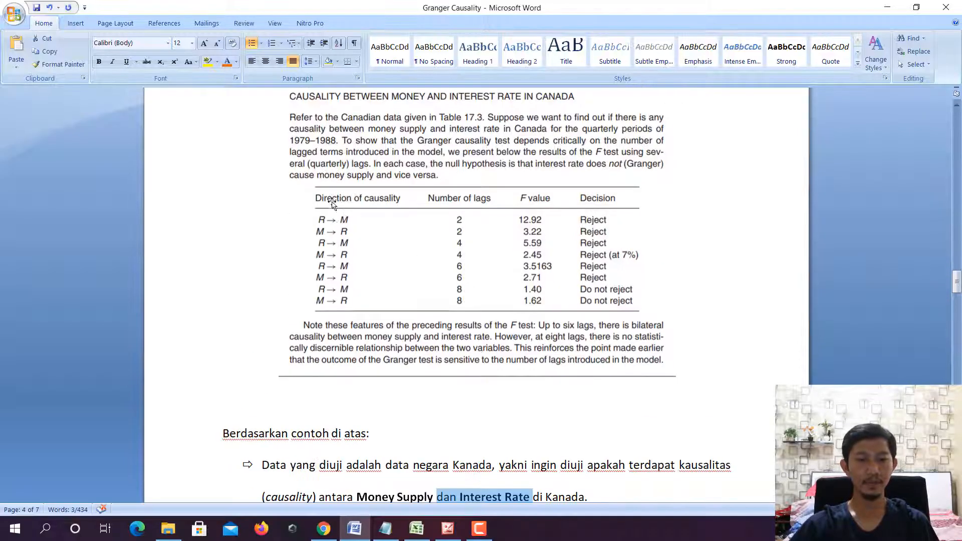
scroll(334, 225, down, 1)
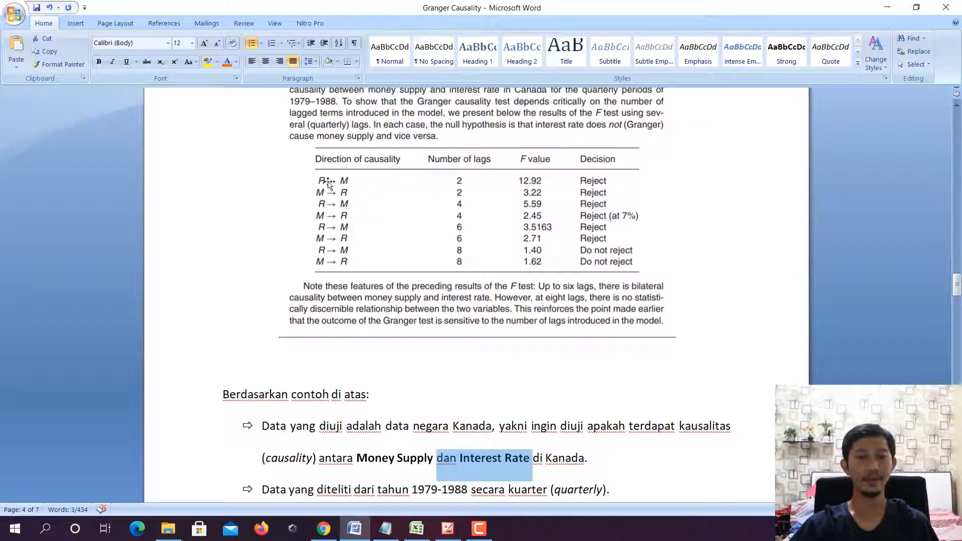
scroll(344, 205, down, 3)
scroll(343, 211, up, 2)
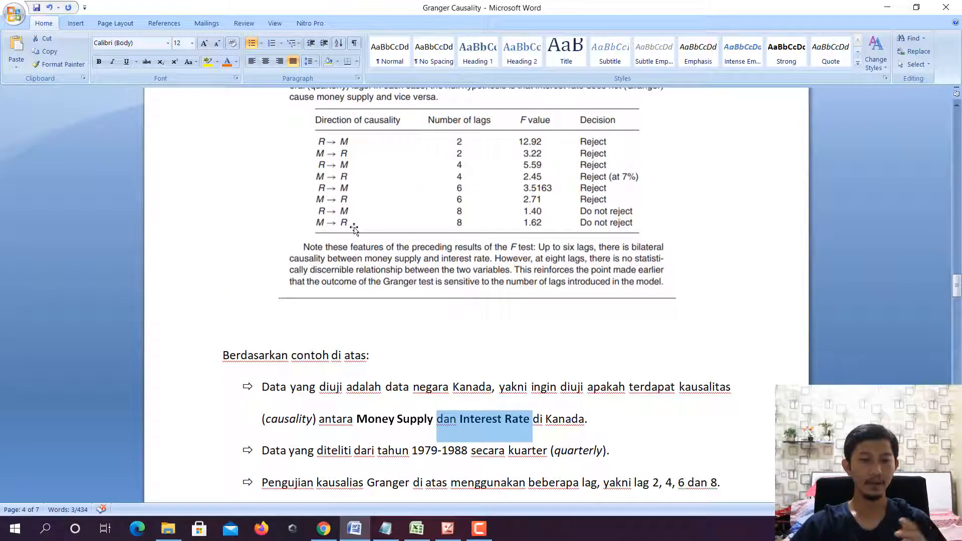
scroll(348, 226, down, 2)
- Select "Data yang diteliti dari tahun 1979-1988" and "secara kuarter (quarterly)" in the second bullet, checking the period against the Example 17.13 text
drag(280, 376, 469, 374)
scroll(501, 376, up, 6)
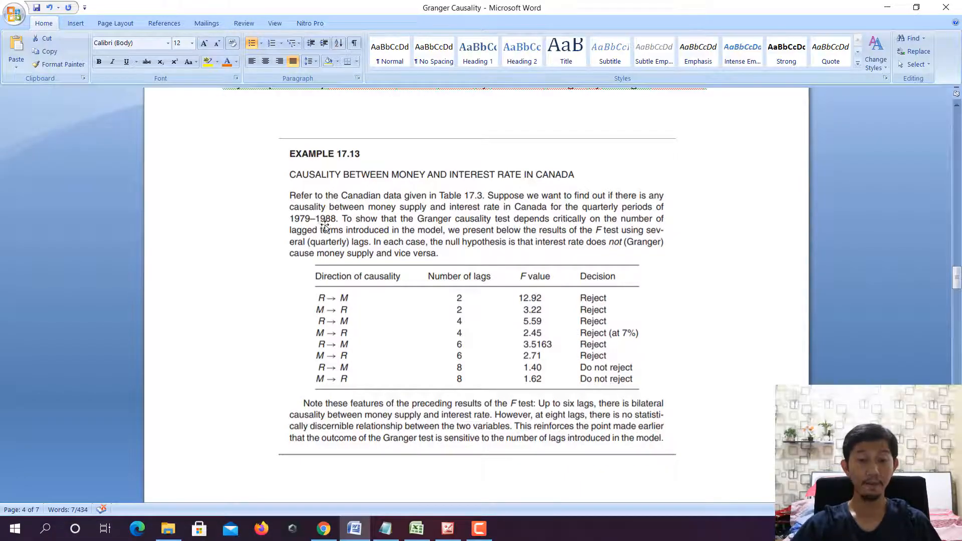
scroll(442, 333, down, 6)
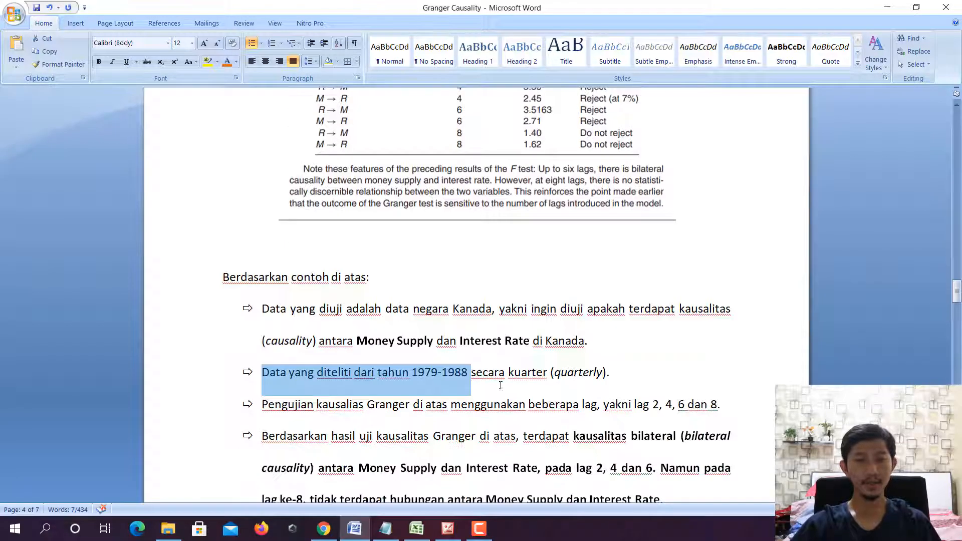
drag(495, 374, 602, 374)
scroll(587, 371, up, 3)
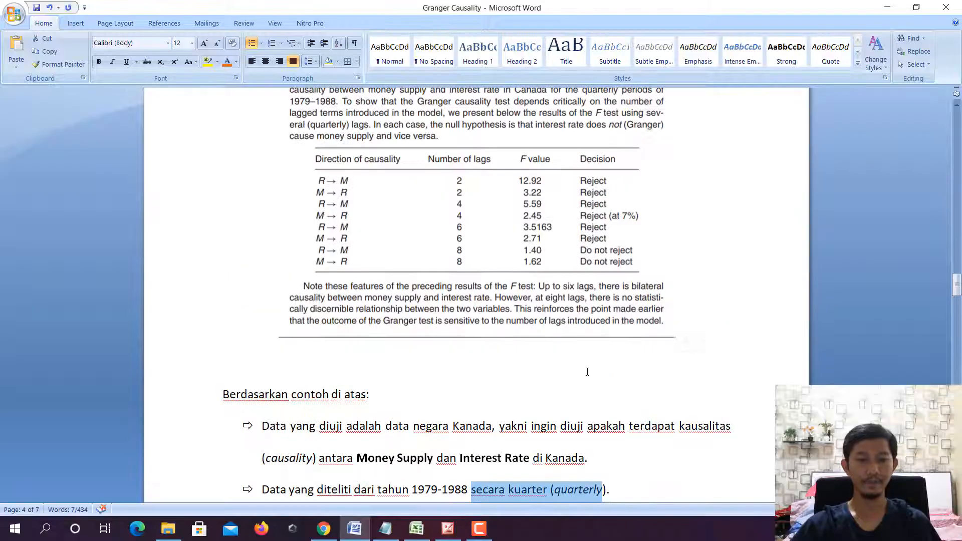
- Select "Pengujian kausalias Granger di atas menggunakan beberapa lag" in the third bullet and check the number of lags in the Example 17.13 table
scroll(588, 372, down, 4)
drag(312, 363, 599, 373)
scroll(555, 355, up, 6)
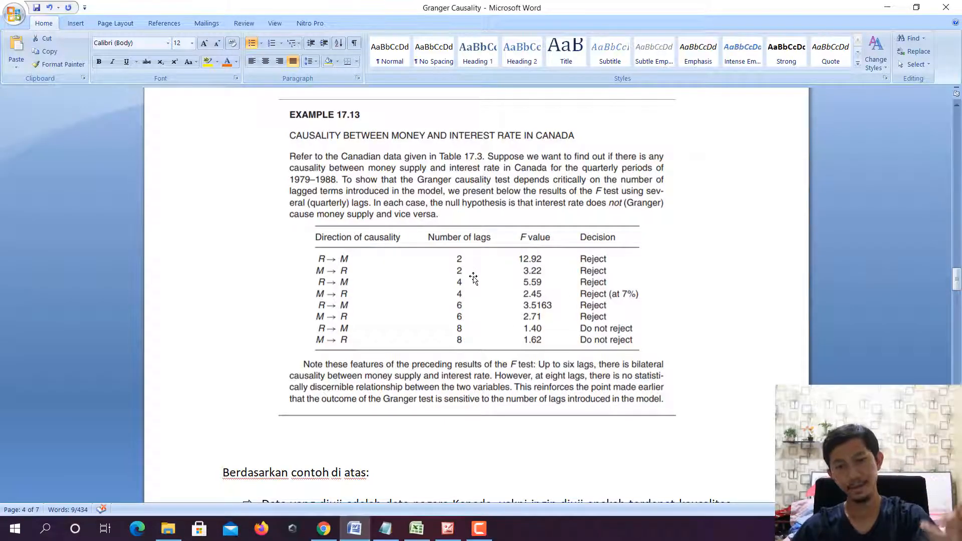
scroll(470, 308, down, 3)
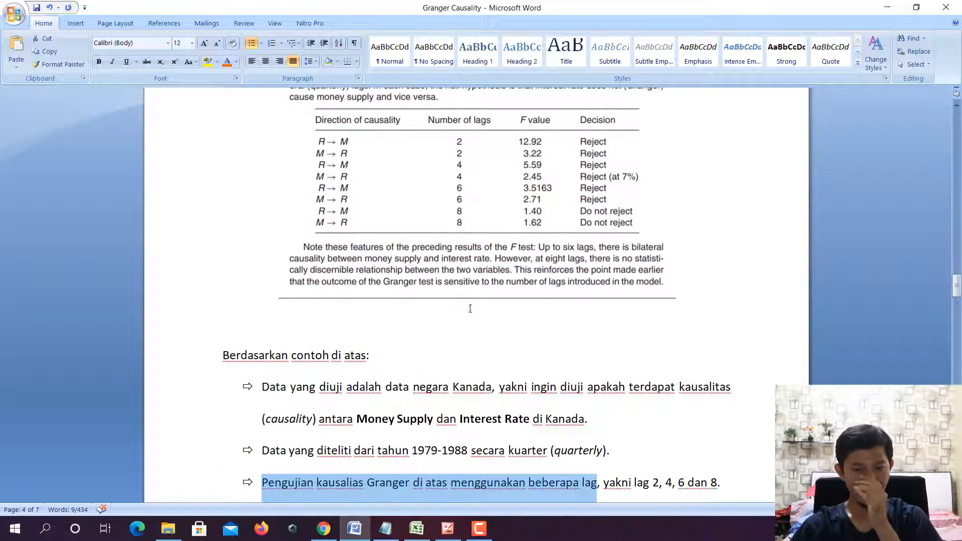
scroll(470, 308, down, 3)
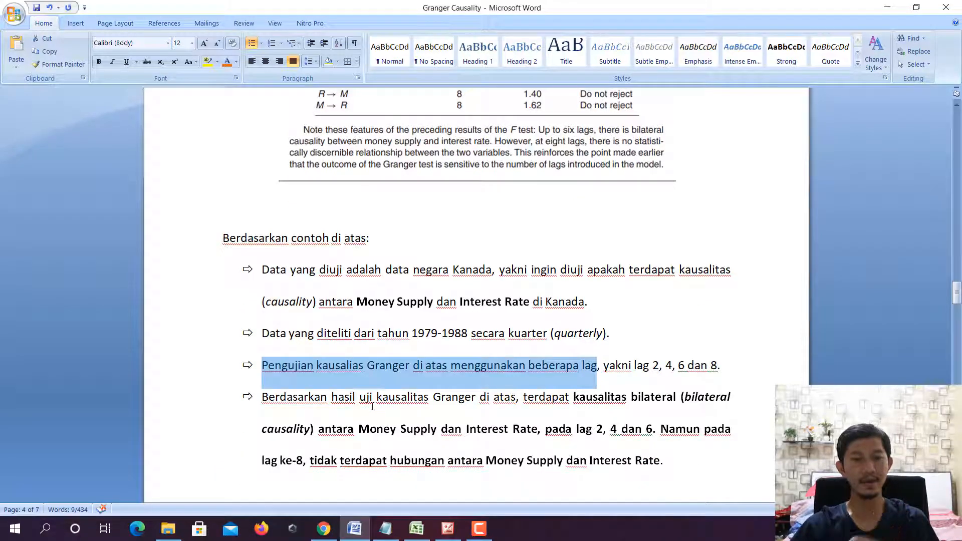
- Select "kausalitas bilateral" and "Money Supply dan Interest Rate, pada lag 2, 4" in the fourth bullet, checking them against the Example 17.13 table
drag(322, 408, 679, 398)
click(565, 401)
scroll(308, 332, up, 9)
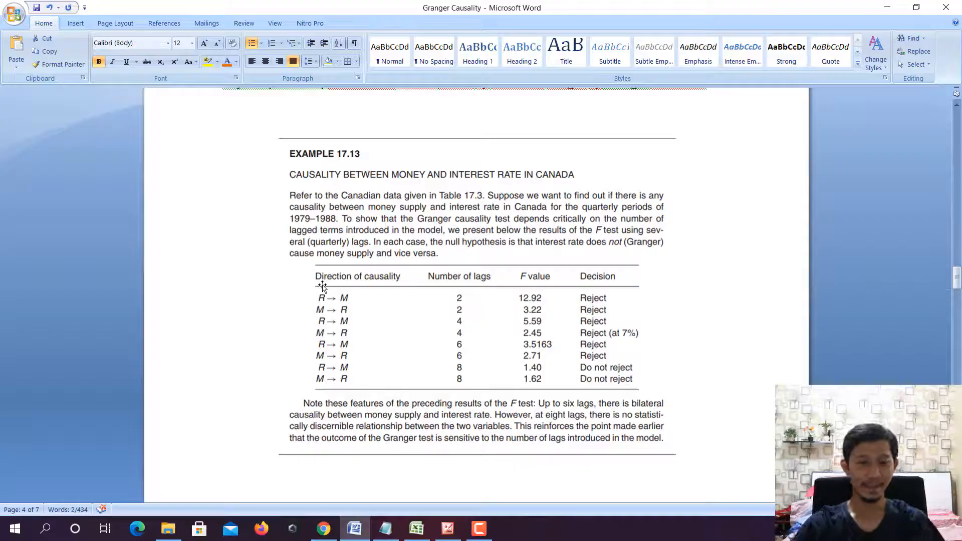
scroll(625, 413, down, 7)
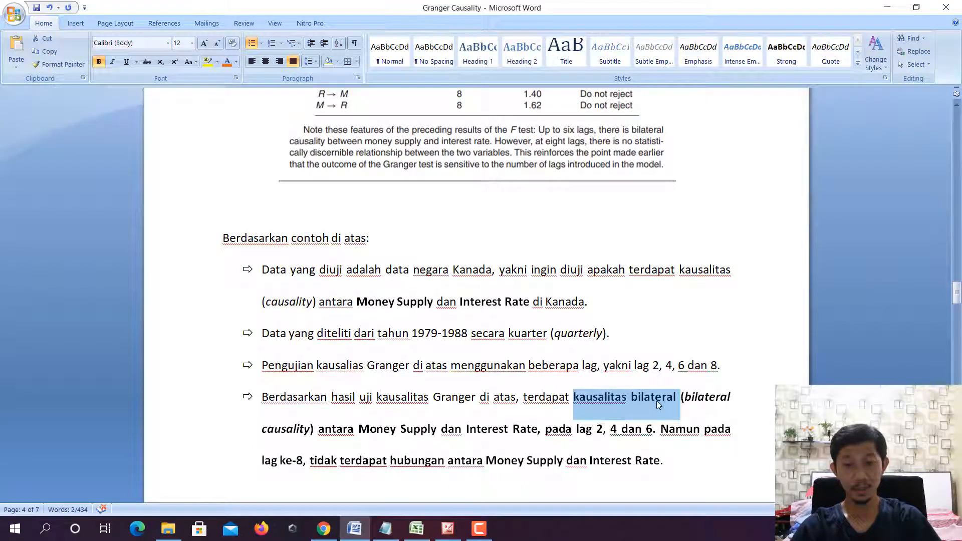
click(656, 400)
drag(574, 398, 677, 399)
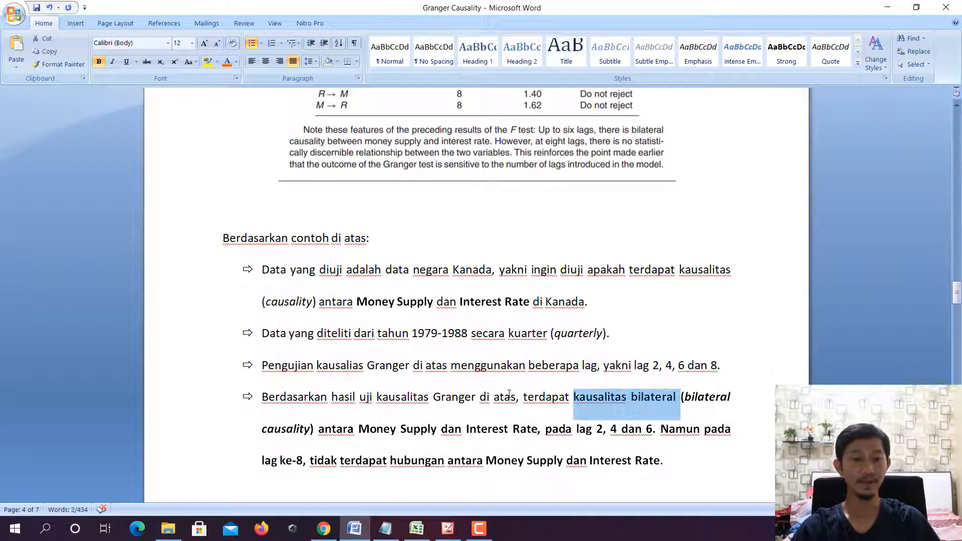
key(ctrl+b)
drag(359, 429, 621, 429)
scroll(616, 427, up, 7)
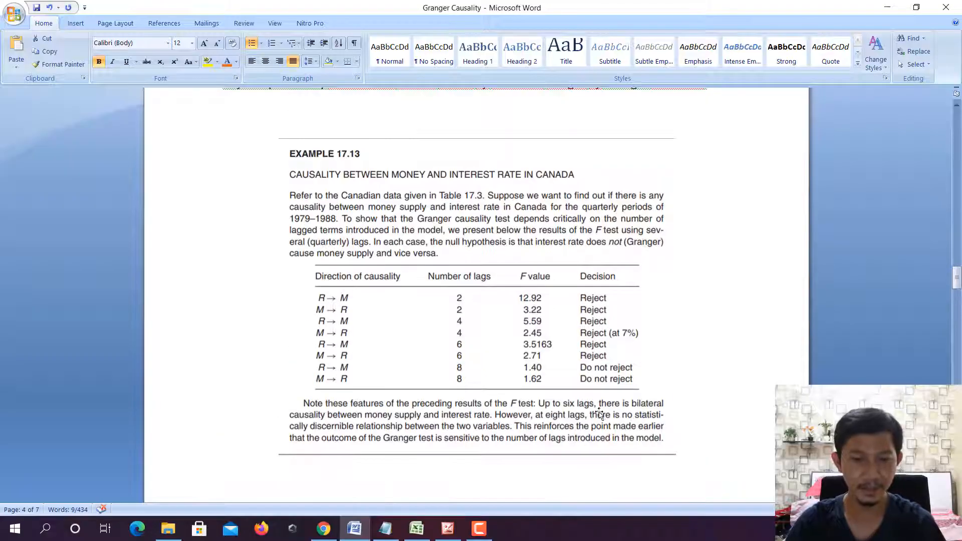
- Compare the F values and decisions per lag in the Example 17.13 table with the fourth bullet's bilateral causality conclusion
ctrl+scroll(588, 377, up, 1)
scroll(588, 377, up, 10)
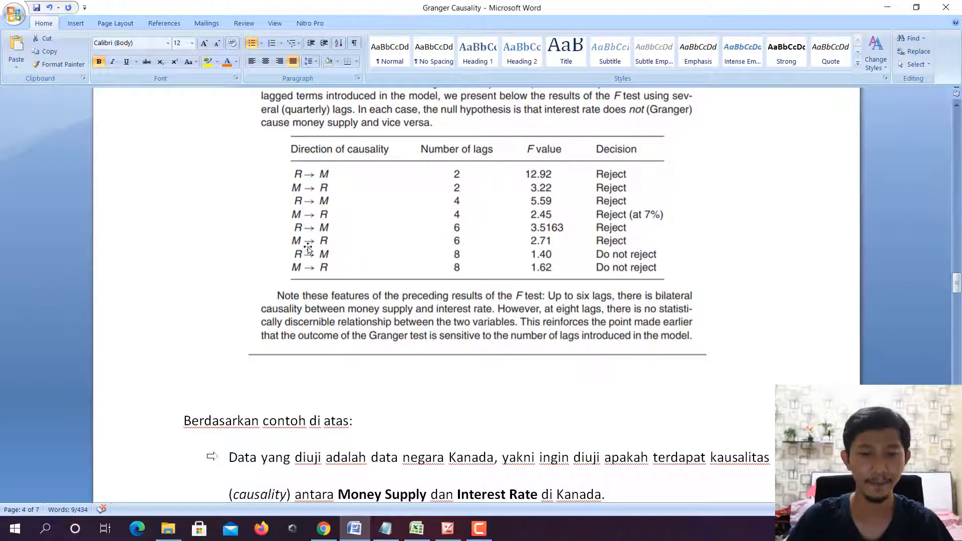
scroll(467, 232, down, 3)
drag(339, 421, 644, 387)
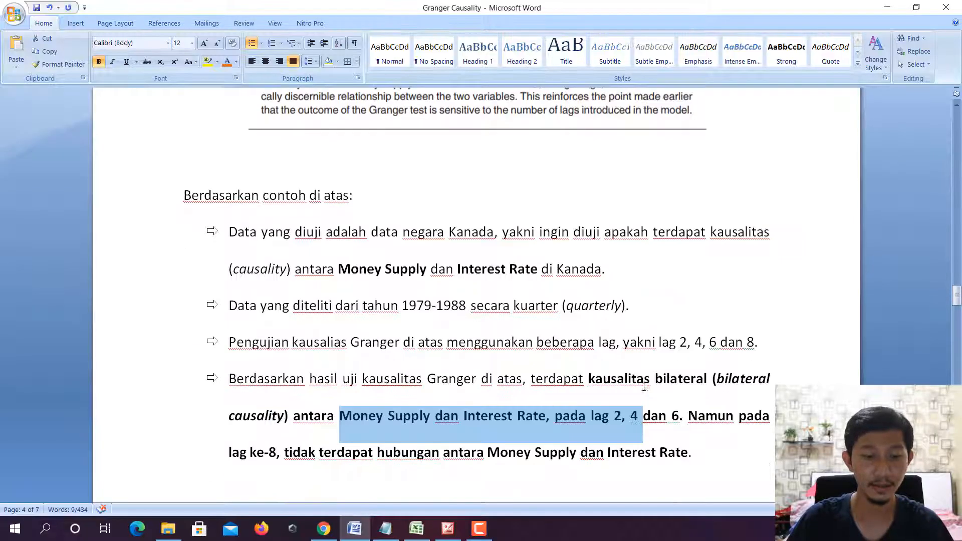
scroll(633, 360, up, 1)
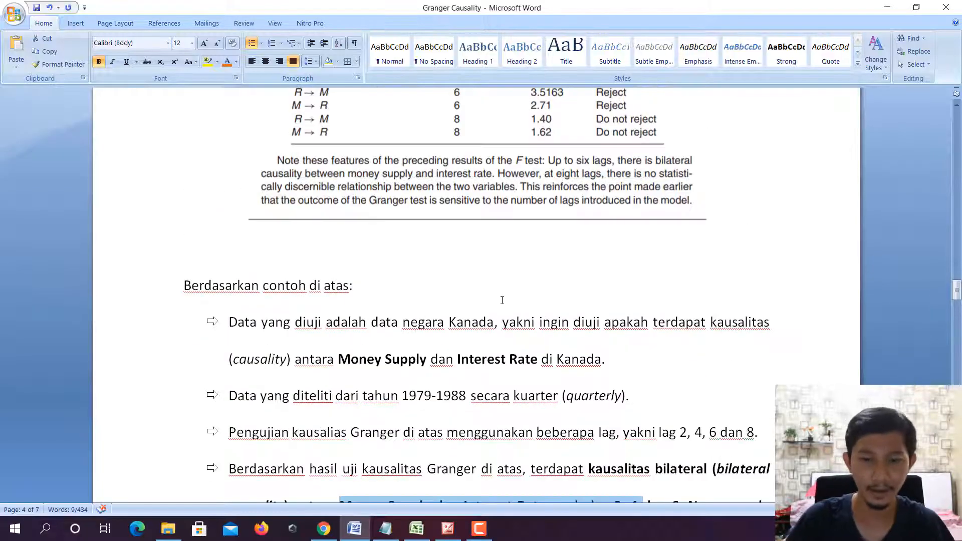
scroll(501, 299, up, 4)
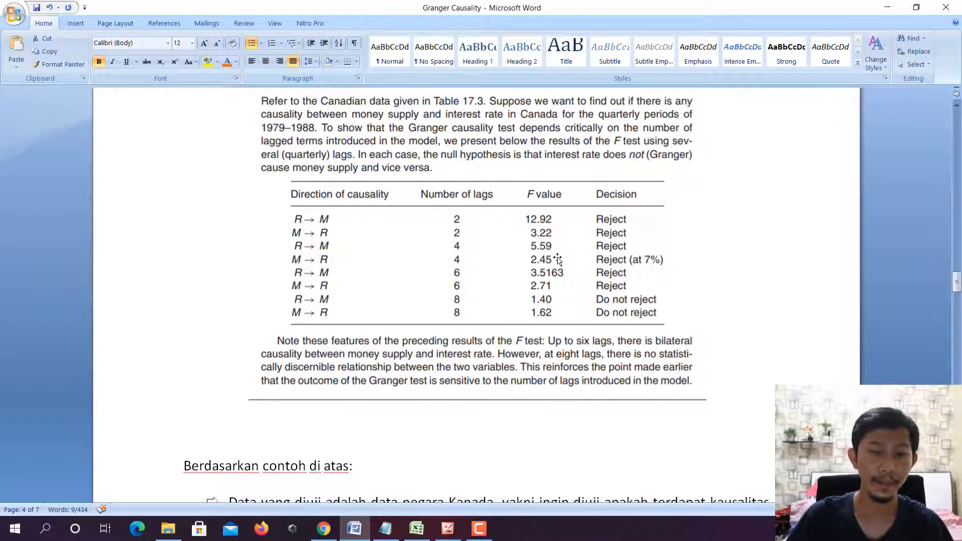
scroll(557, 259, down, 2)
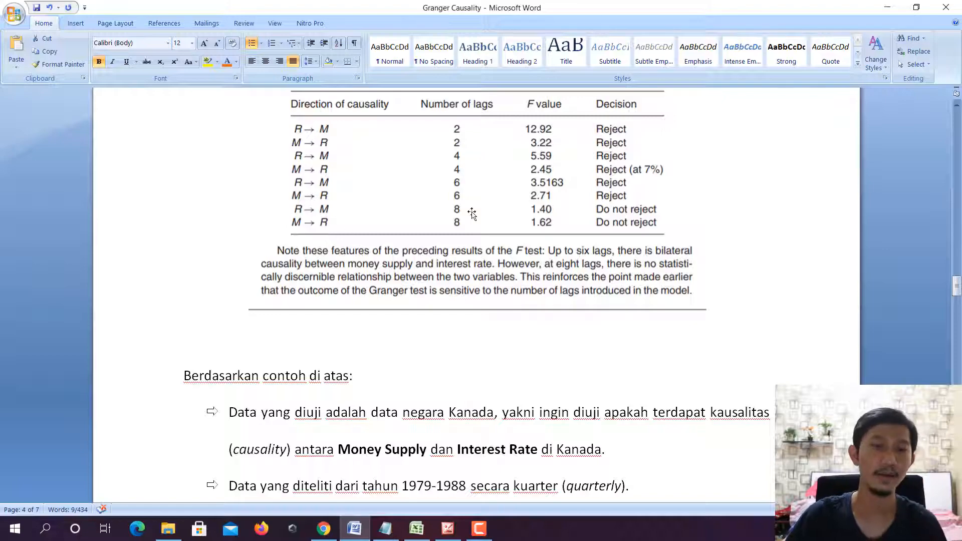
scroll(471, 215, down, 1)
scroll(475, 219, up, 2)
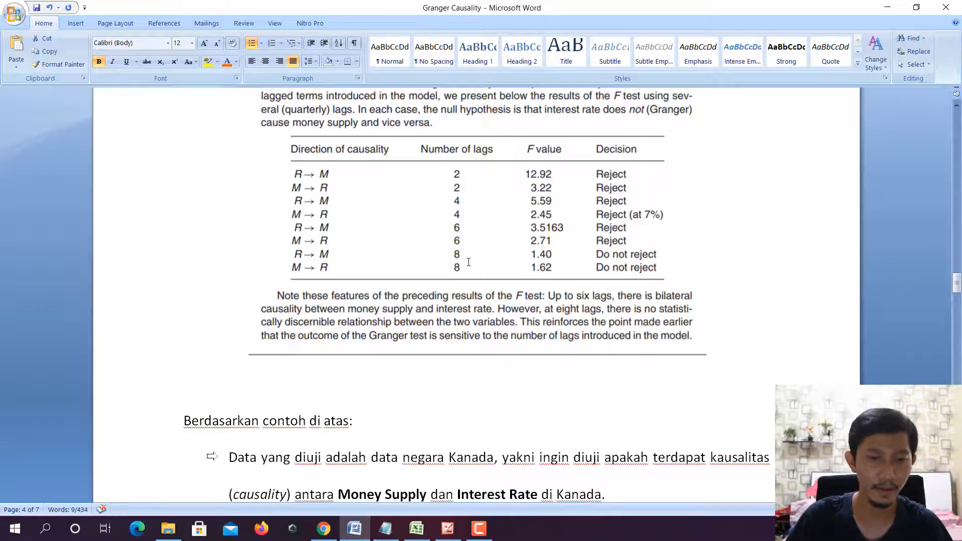
scroll(466, 258, down, 6)
scroll(415, 215, up, 4)
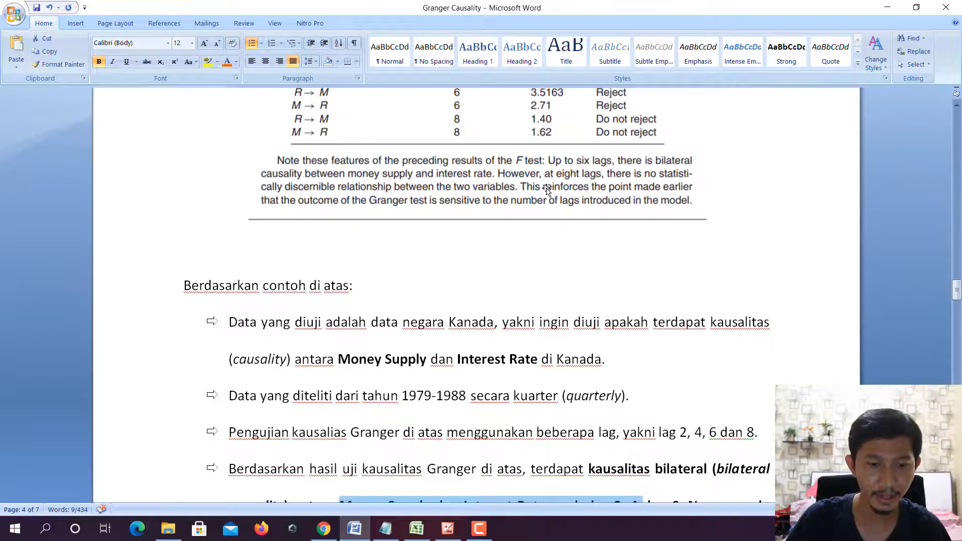
- Read the last bullet on Gujarati's statement and select its caution from "berhati-hati" to the end about sensitivity to lag length
scroll(547, 190, down, 8)
scroll(331, 283, down, 3)
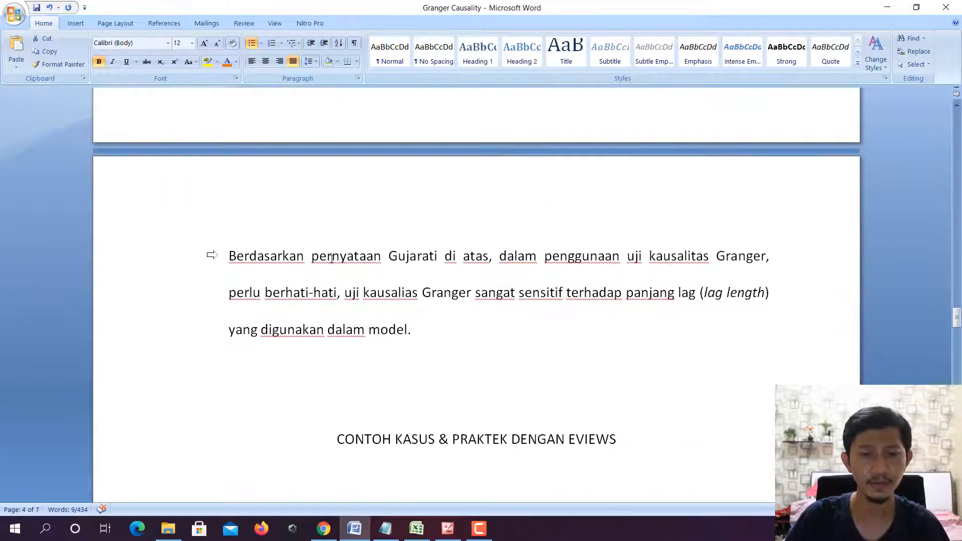
drag(331, 257, 471, 258)
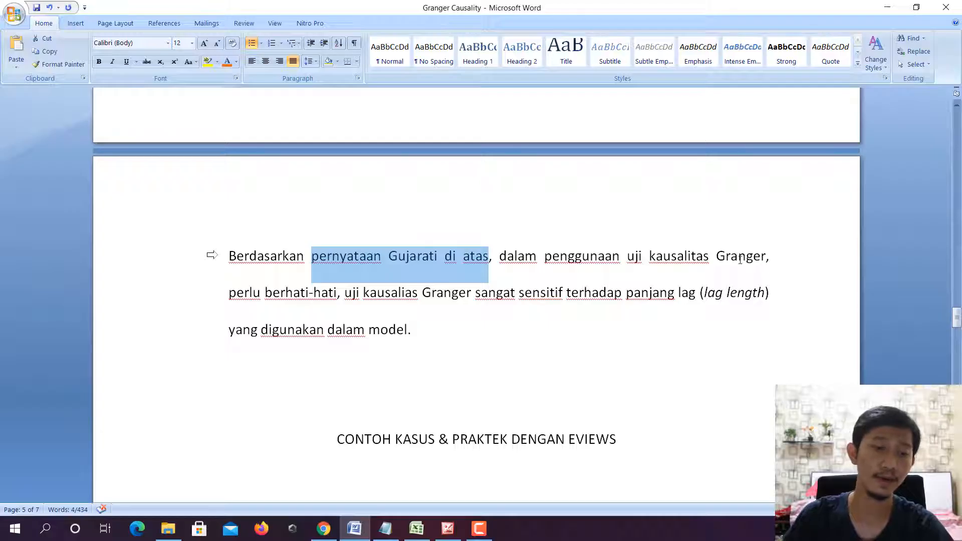
drag(274, 292, 658, 331)
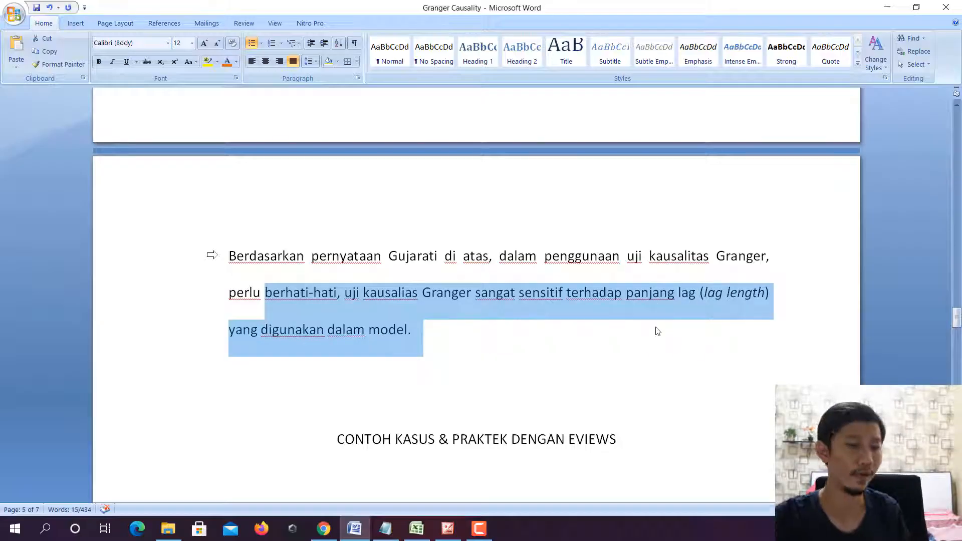
scroll(576, 317, up, 3)
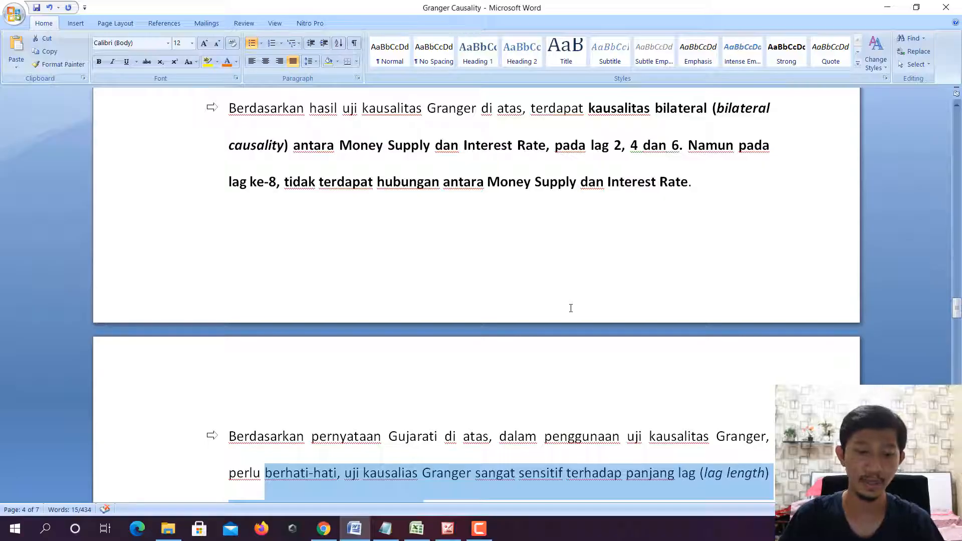
- Switch to the Contoh Data workbook in Excel and examine the GNP and Money columns and the year range in Tahun
click(416, 528)
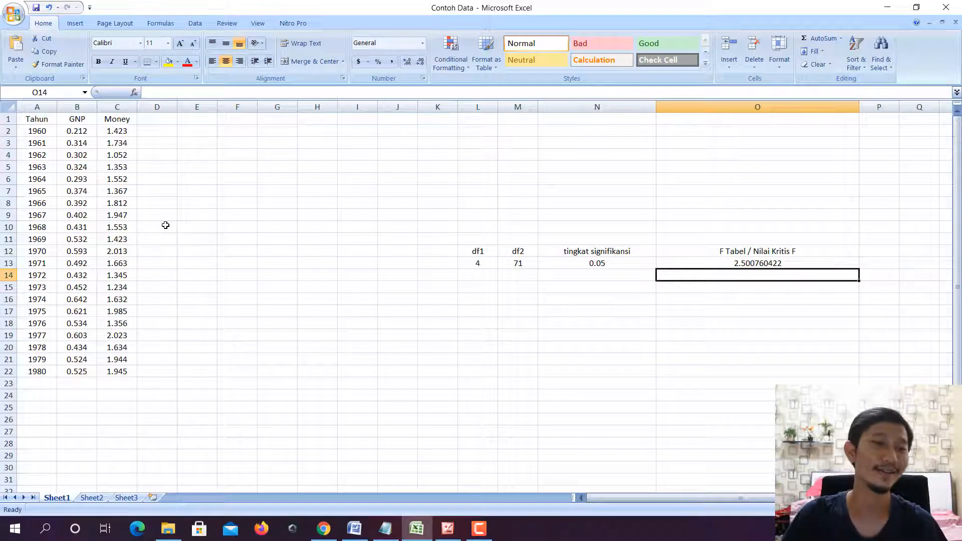
click(120, 186)
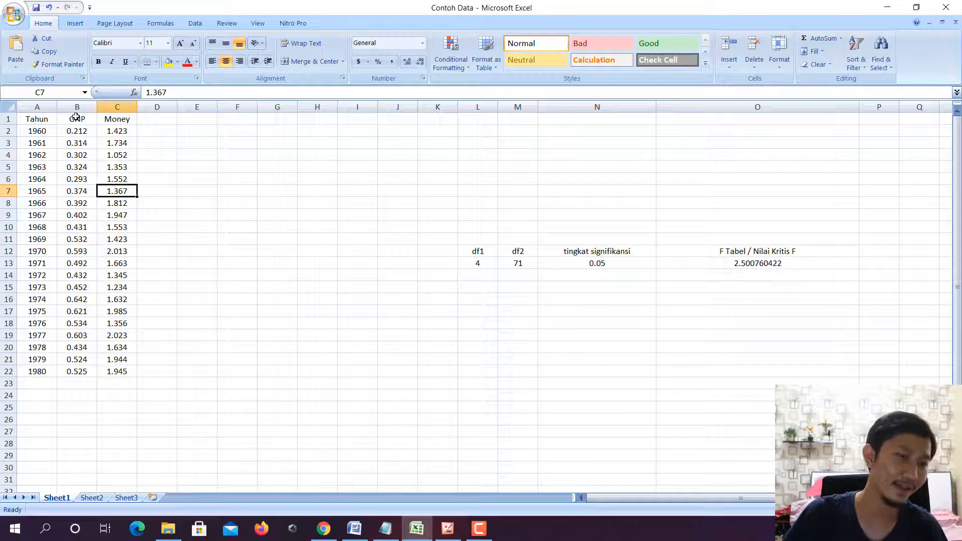
drag(77, 119, 75, 335)
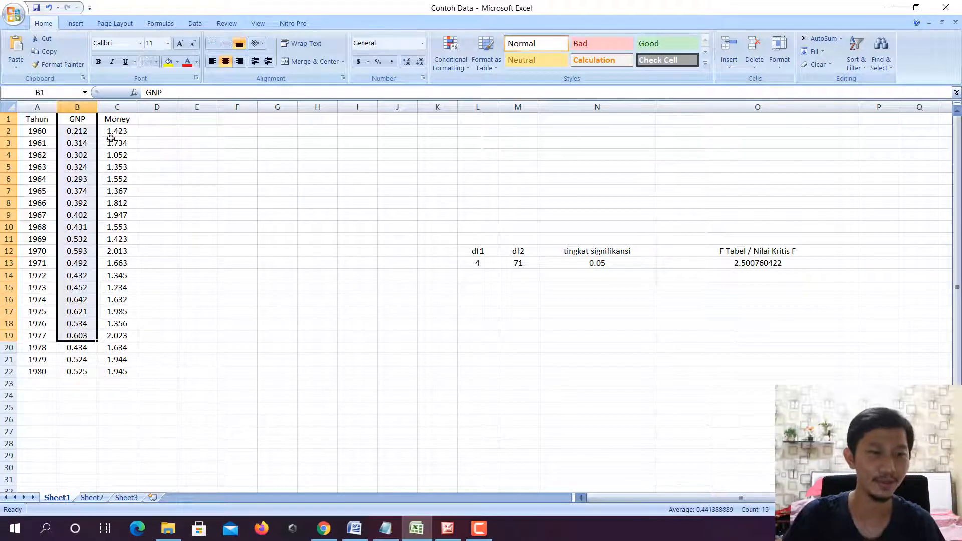
drag(113, 120, 120, 237)
click(72, 181)
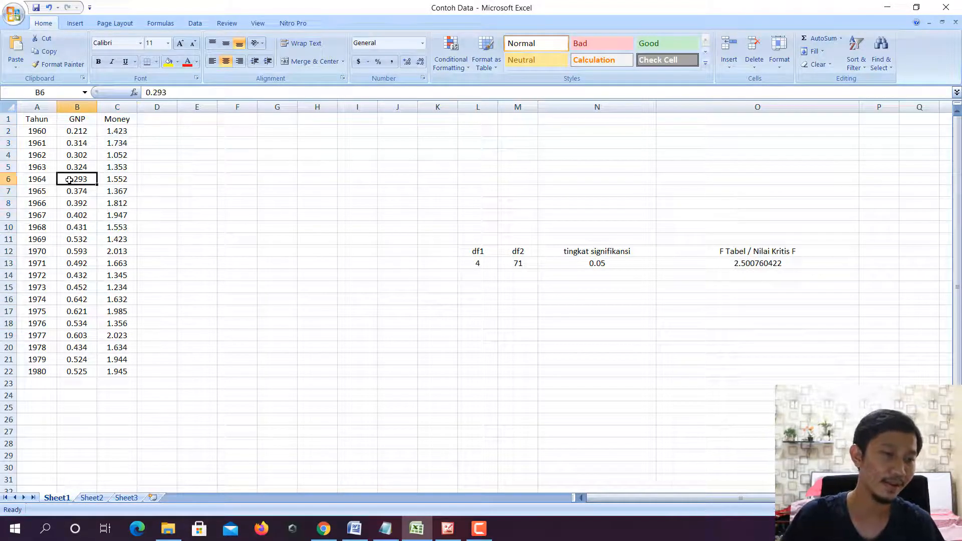
click(31, 131)
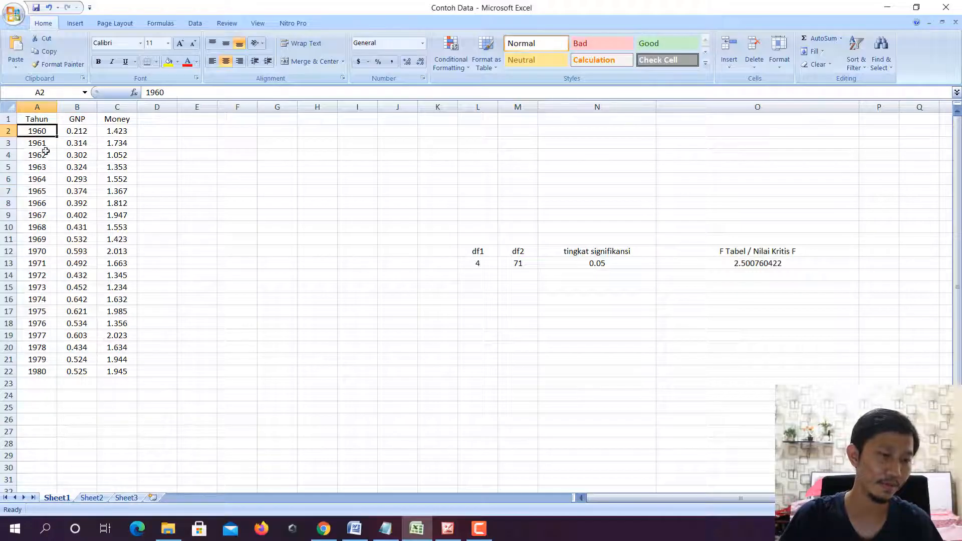
click(35, 364)
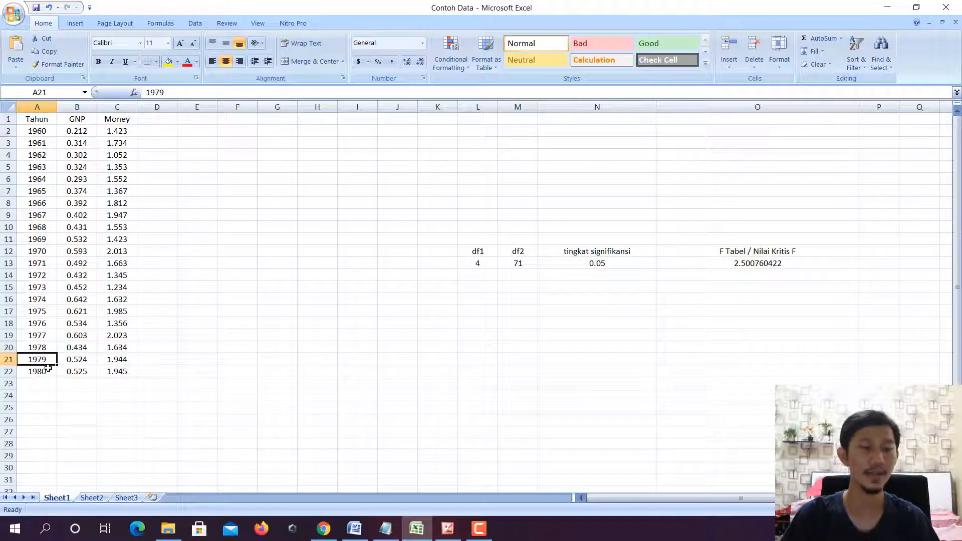
click(48, 370)
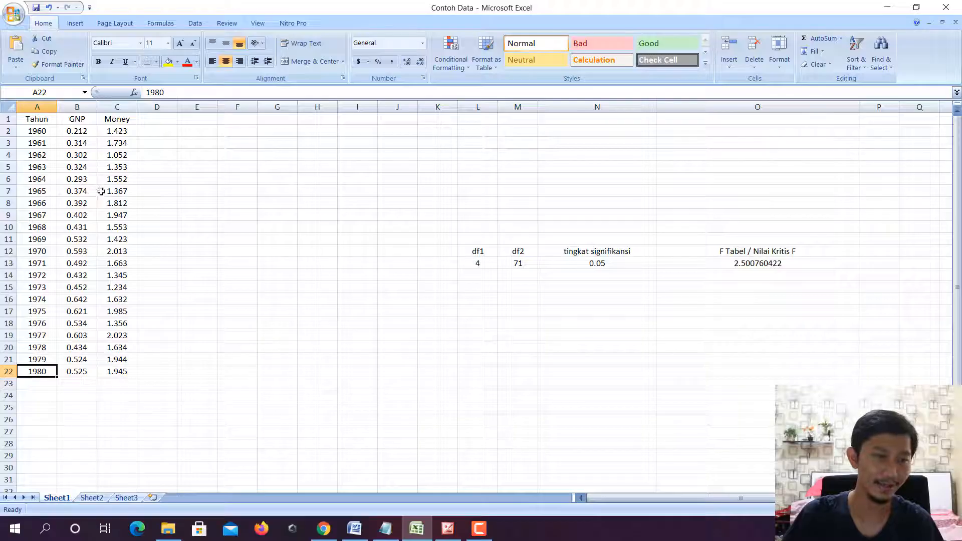
- Copy the GNP and Money data with headers, B1:C22, and switch to File Explorer
click(83, 118)
drag(83, 118, 118, 371)
key(ctrl+c)
click(168, 528)
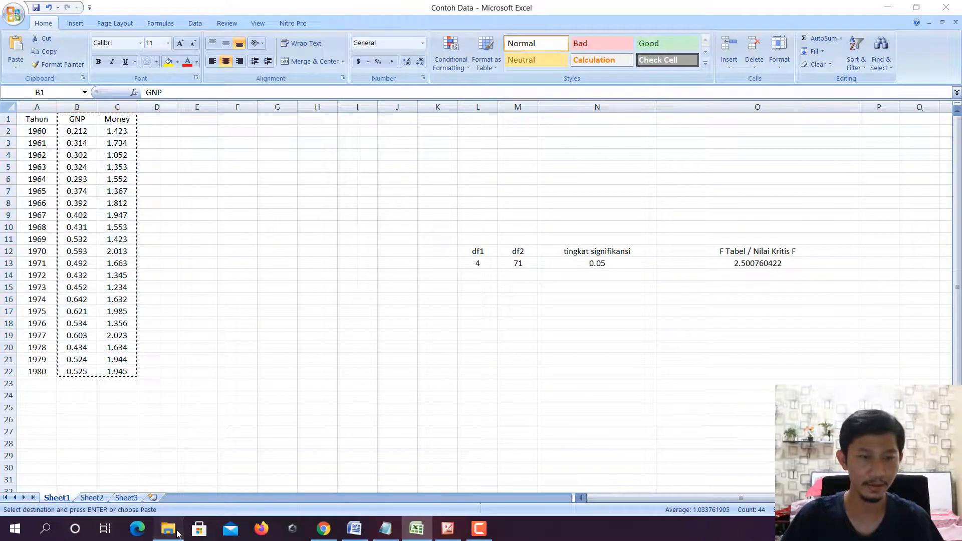
- Create a new text document named "data saya" in the buku ekonometri folder and open it
right_click(370, 270)
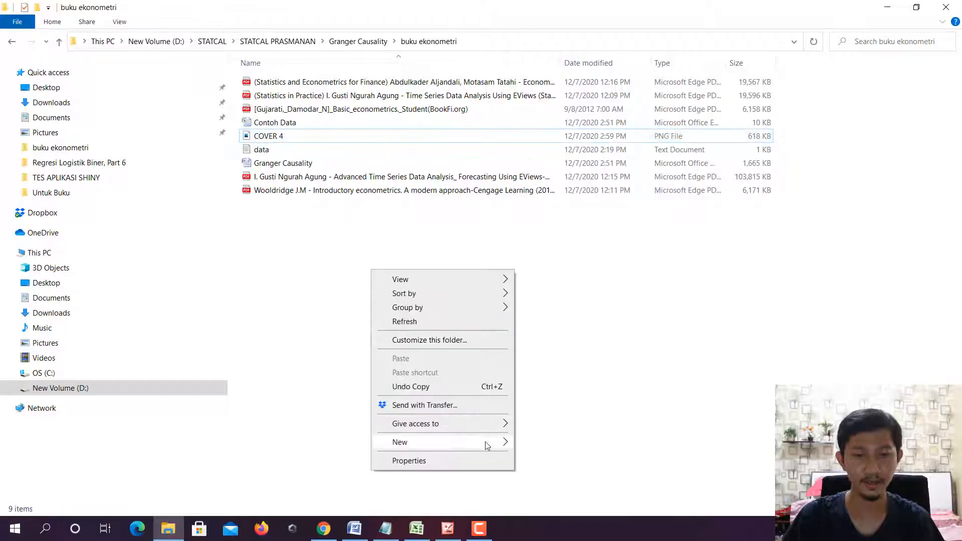
mouse_move(486, 442)
click(570, 400)
text(data saya)
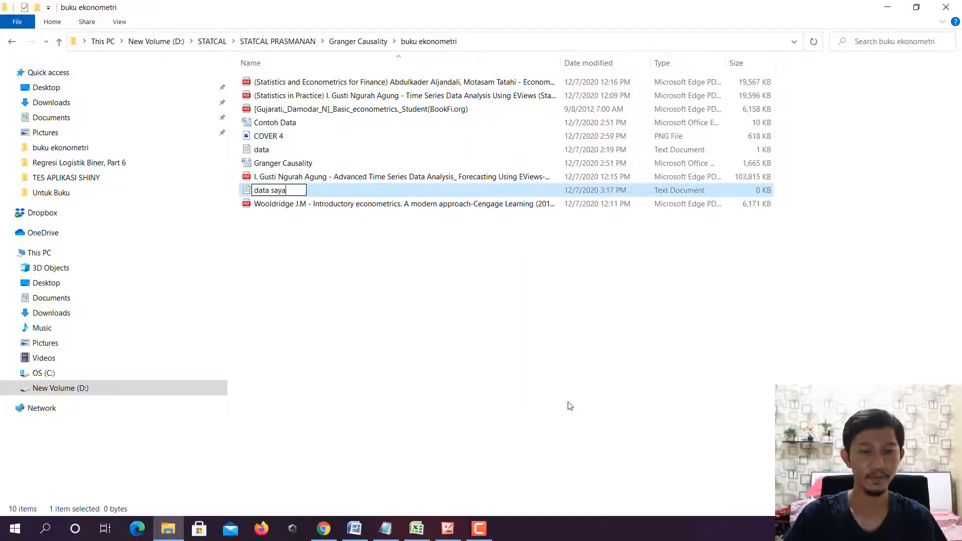
key(Return)
key(Return)
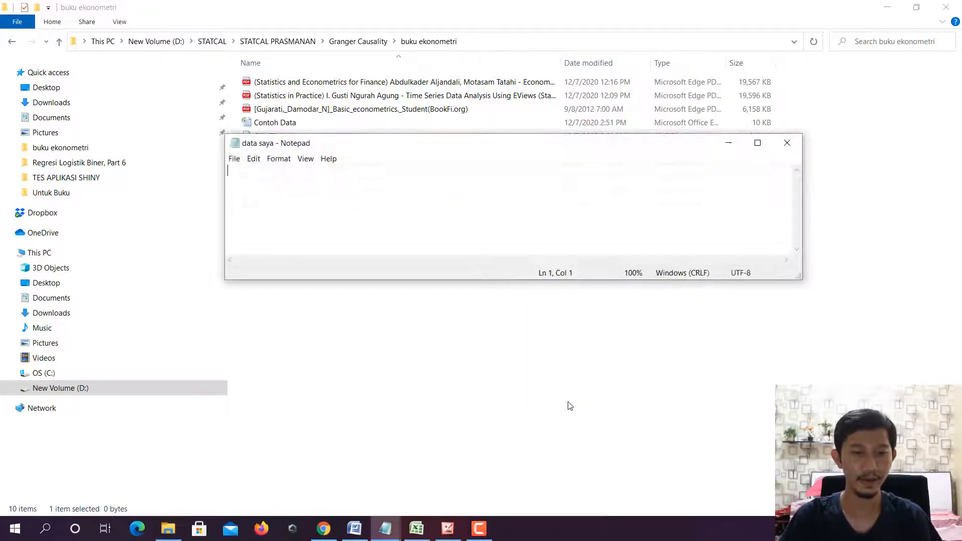
- Paste the copied GNP and Money data into the data saya text file, then save and close it
key(ctrl+v)
scroll(593, 229, up, 5)
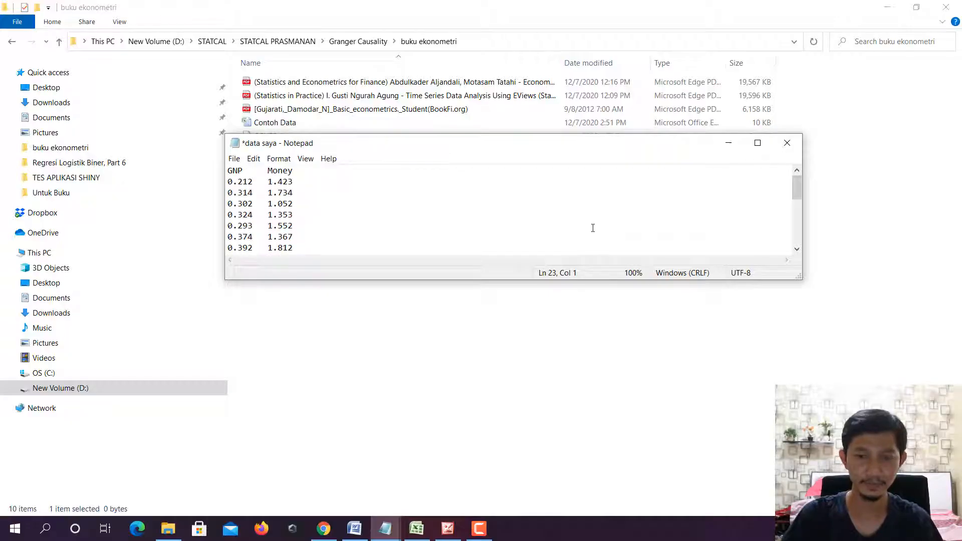
key(ctrl+s)
click(787, 143)
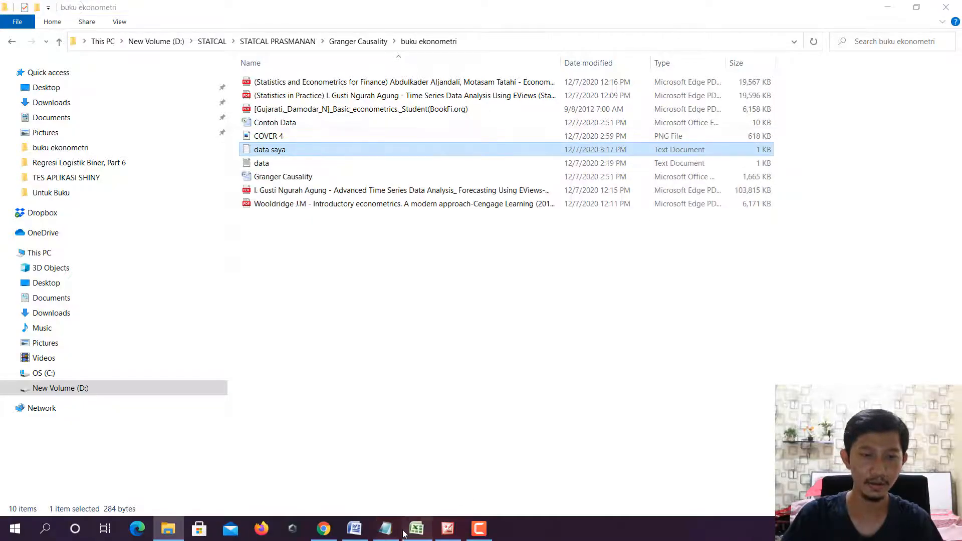
- Minimize the open windows to reach the desktop and launch EViews 10, dismissing its welcome screen
click(416, 529)
click(384, 528)
click(779, 85)
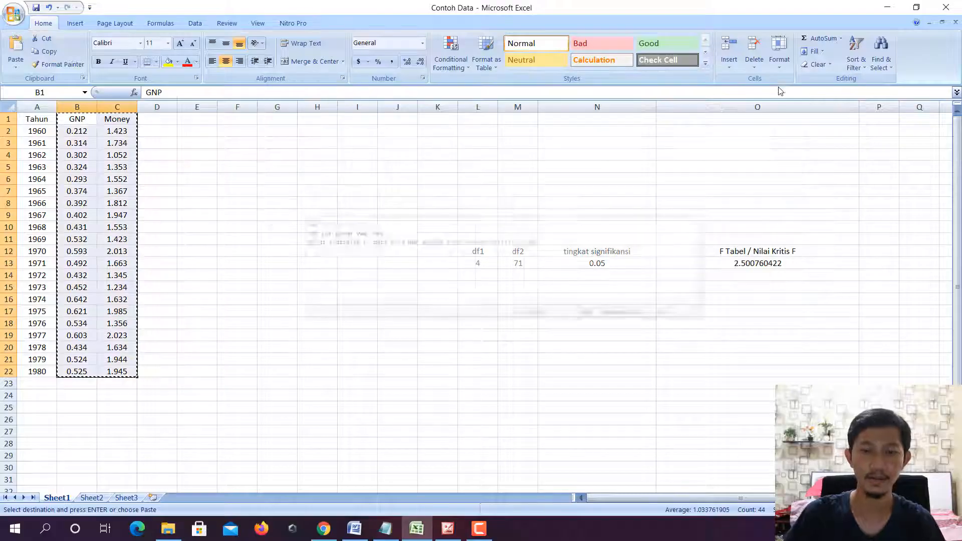
click(886, 7)
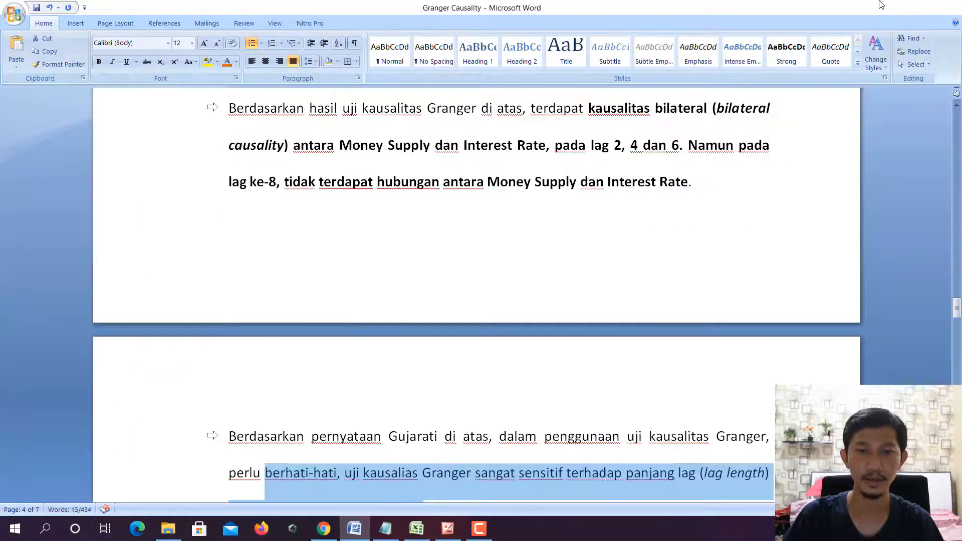
click(883, 6)
click(883, 6)
click(882, 6)
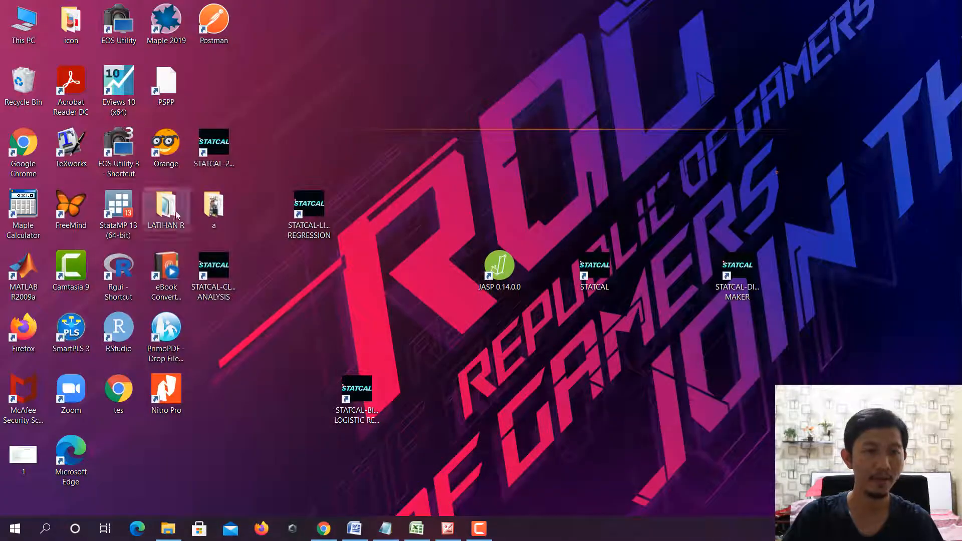
double_click(133, 90)
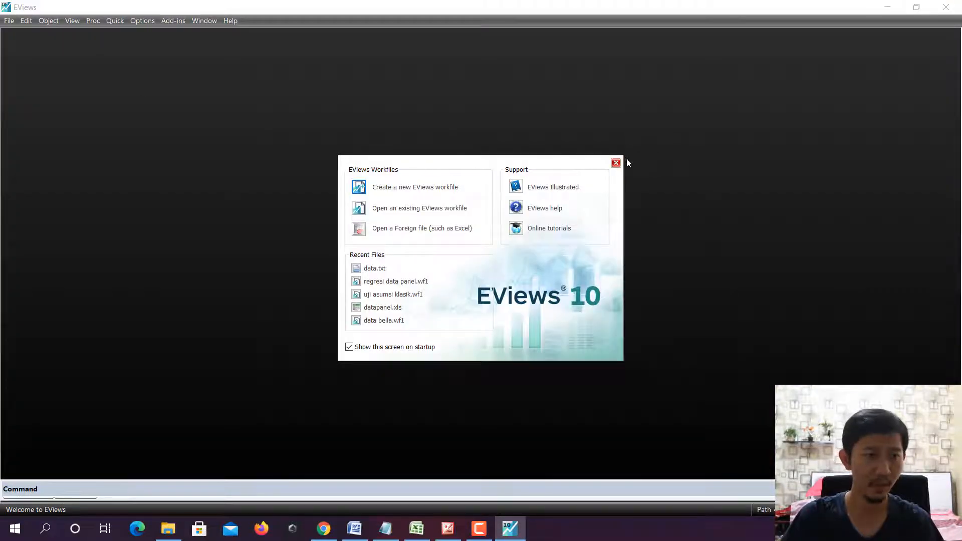
click(616, 163)
- Create a new workfile with dated regular annual frequency, starting in 1960 and ending in 1980
click(9, 20)
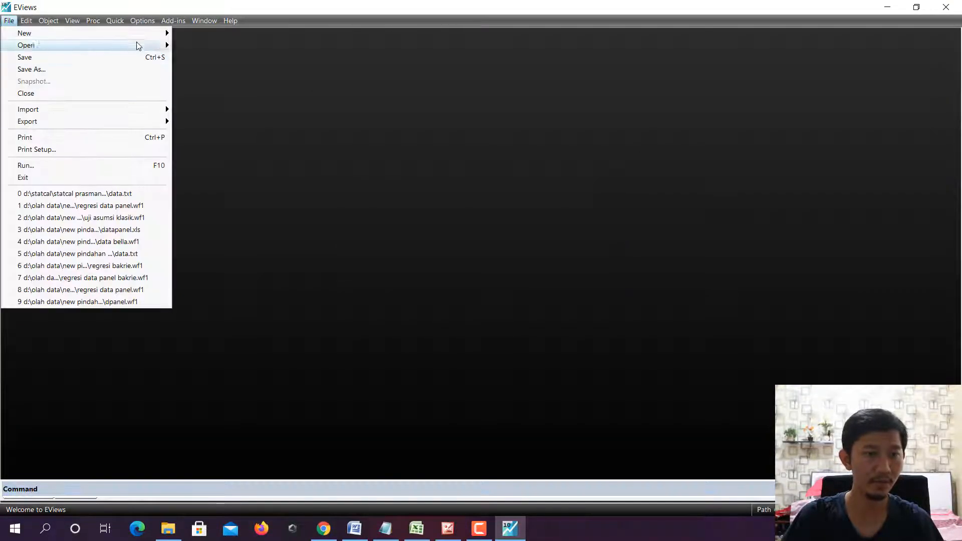
mouse_move(140, 34)
click(198, 33)
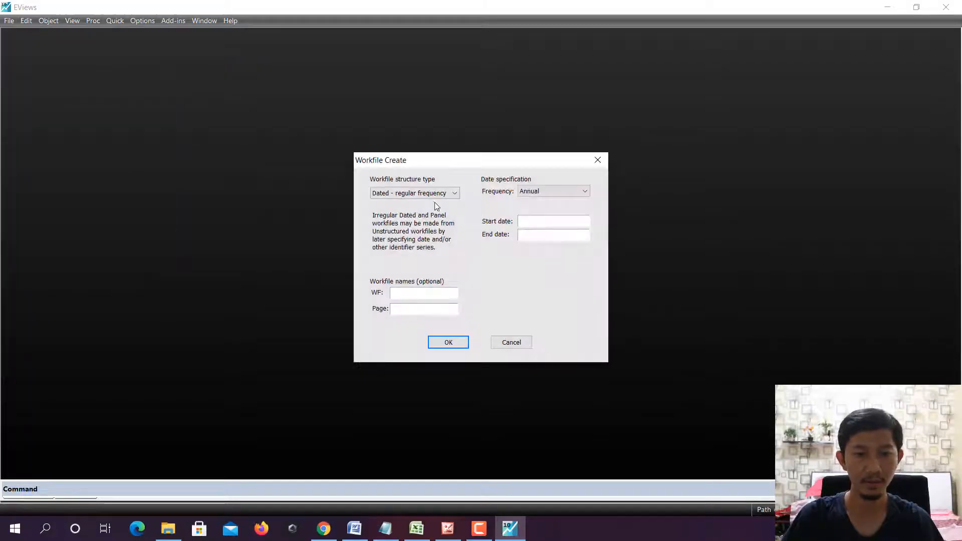
click(525, 224)
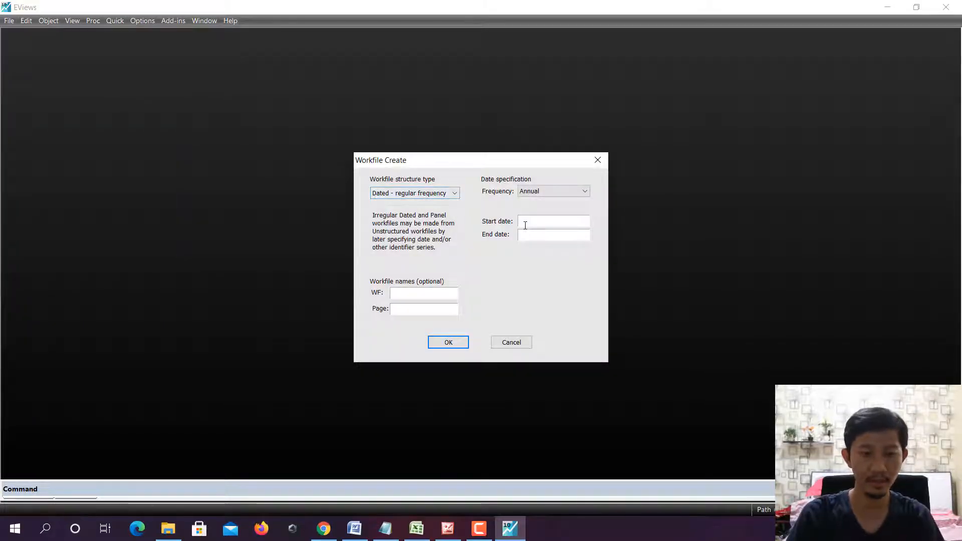
text(1960)
key(Tab)
text(19)
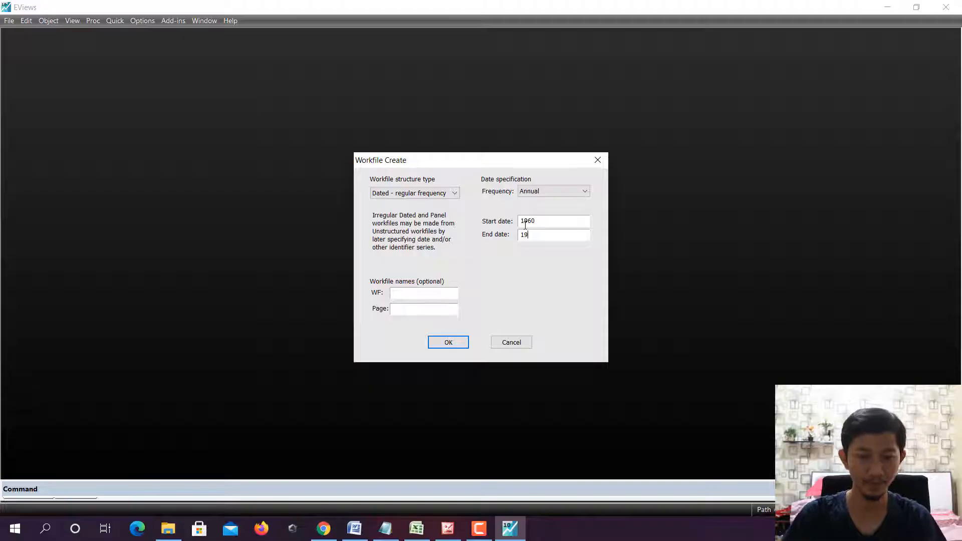
text(80)
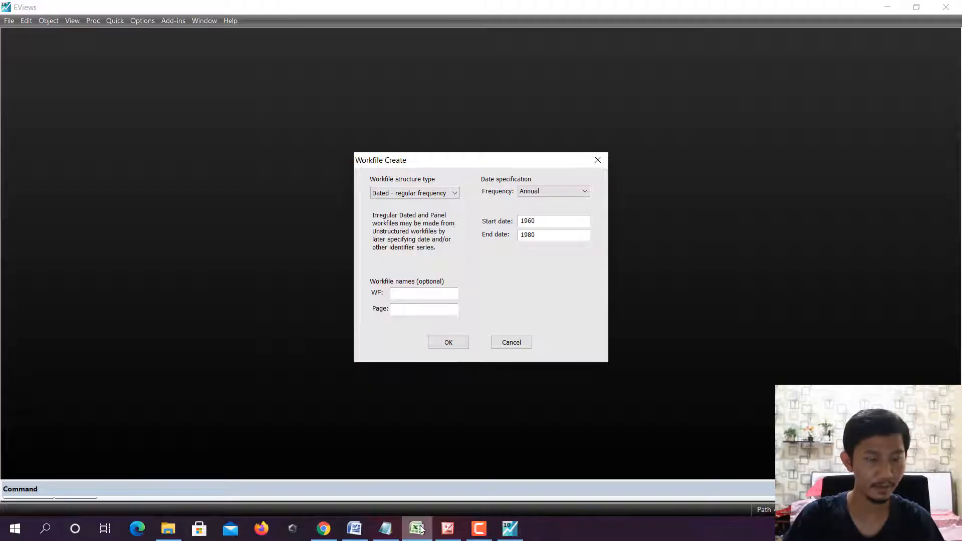
click(420, 529)
click(420, 530)
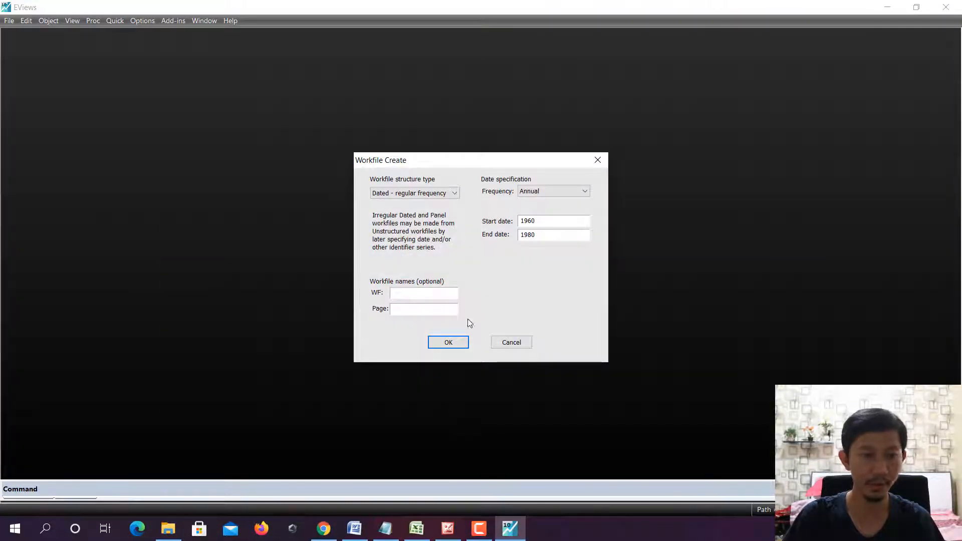
click(441, 343)
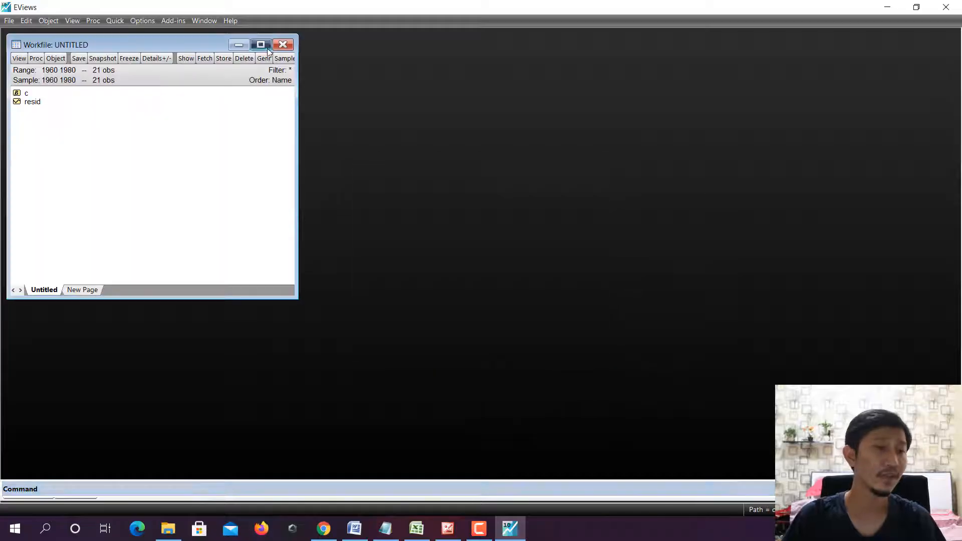
- Maximize the workfile and add a new Series object named data_time_series
click(261, 45)
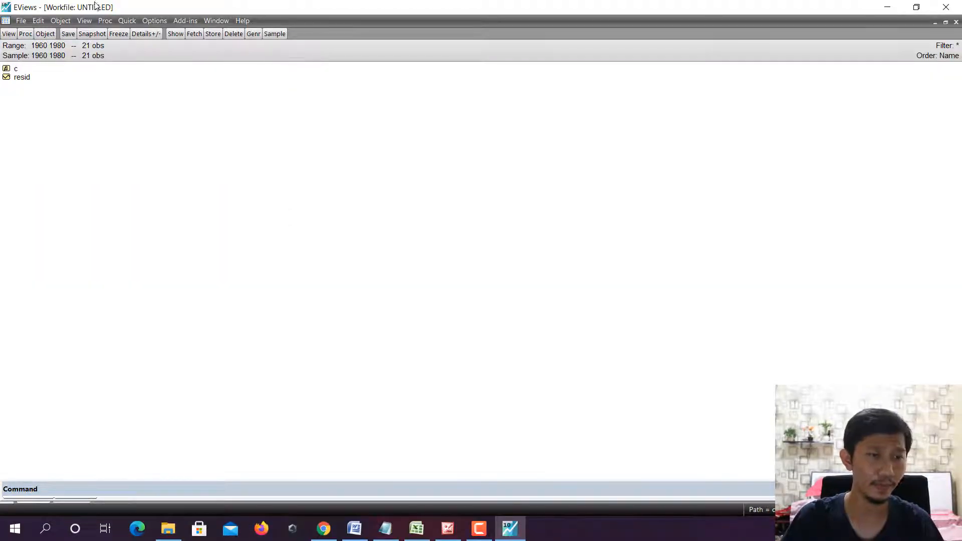
click(67, 23)
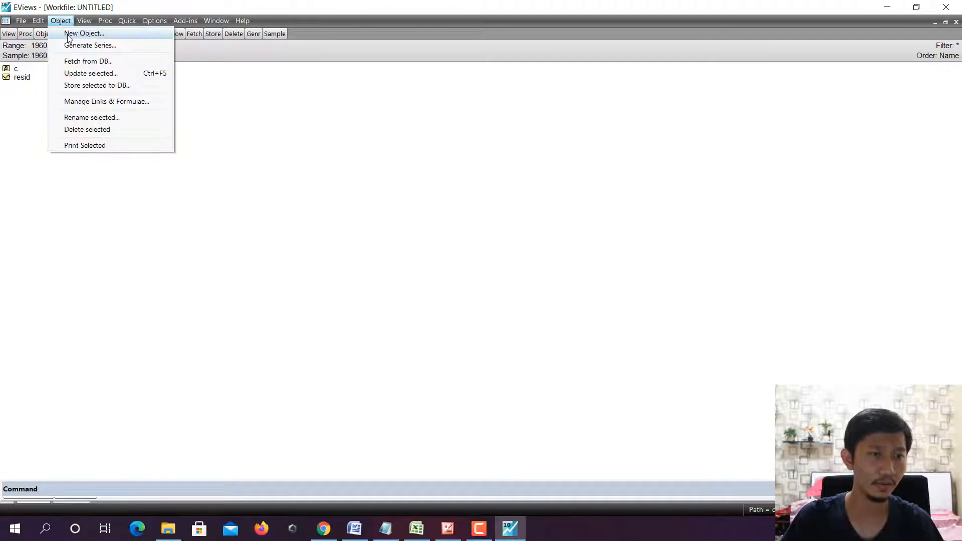
click(67, 34)
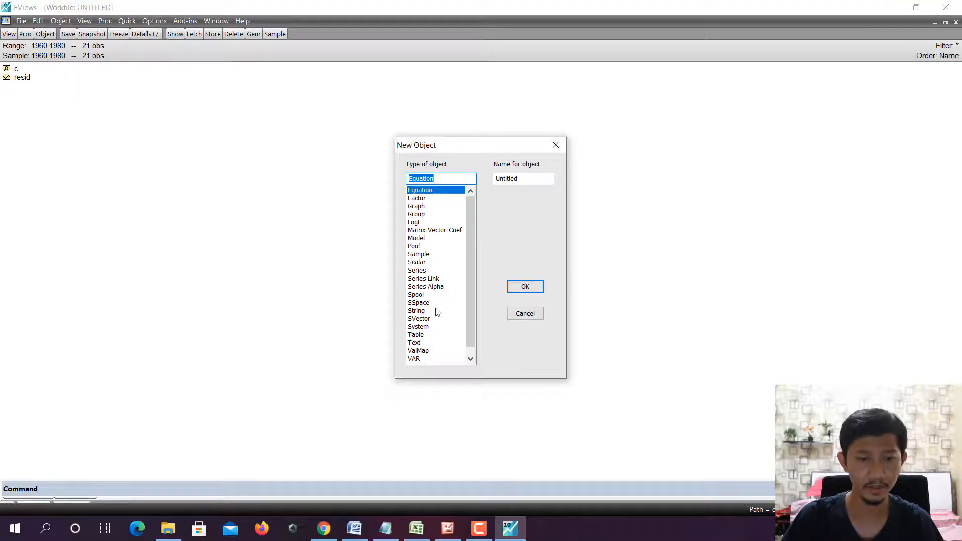
click(425, 271)
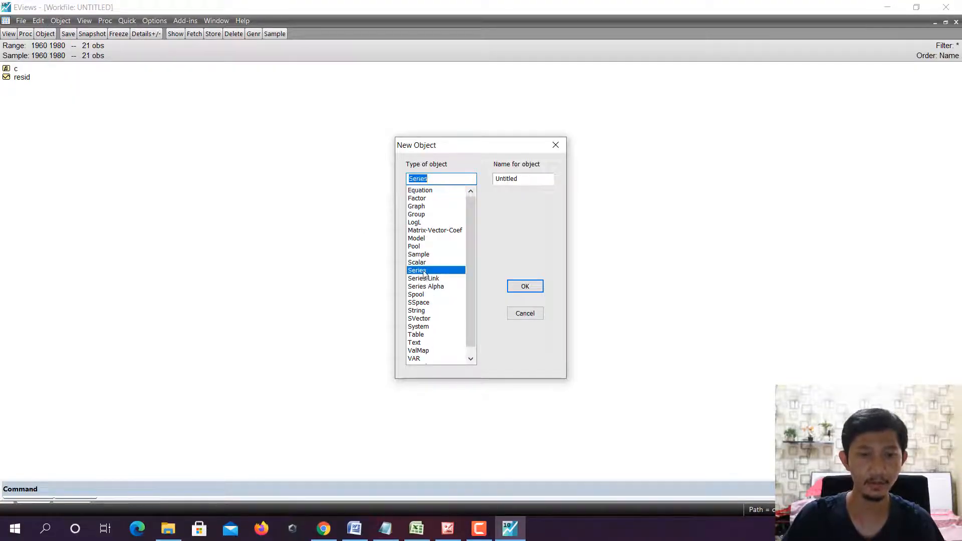
key(Tab)
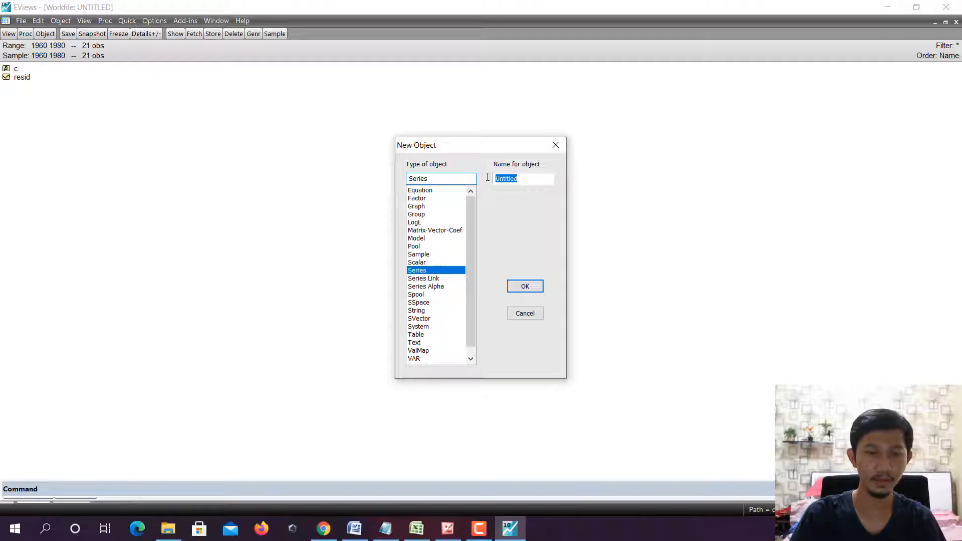
text(data)
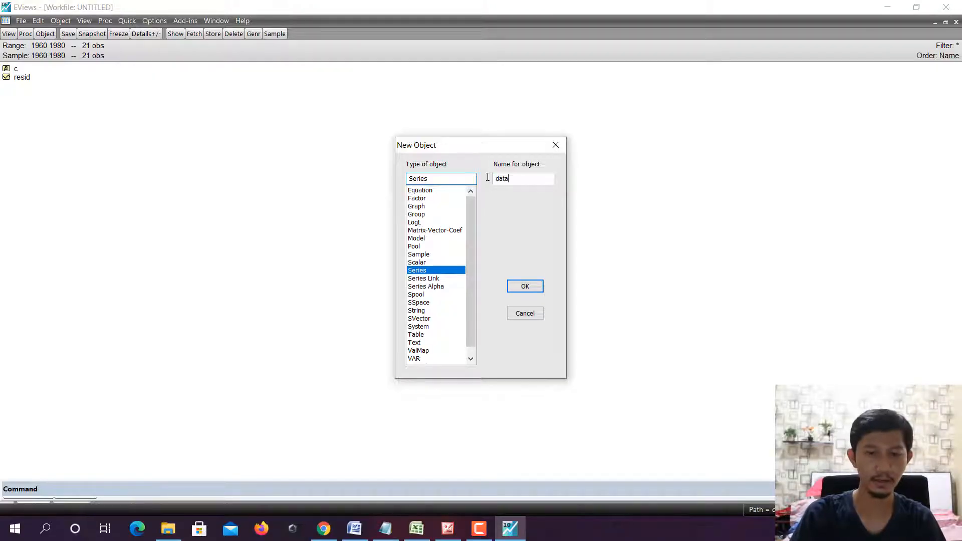
text(_time_series)
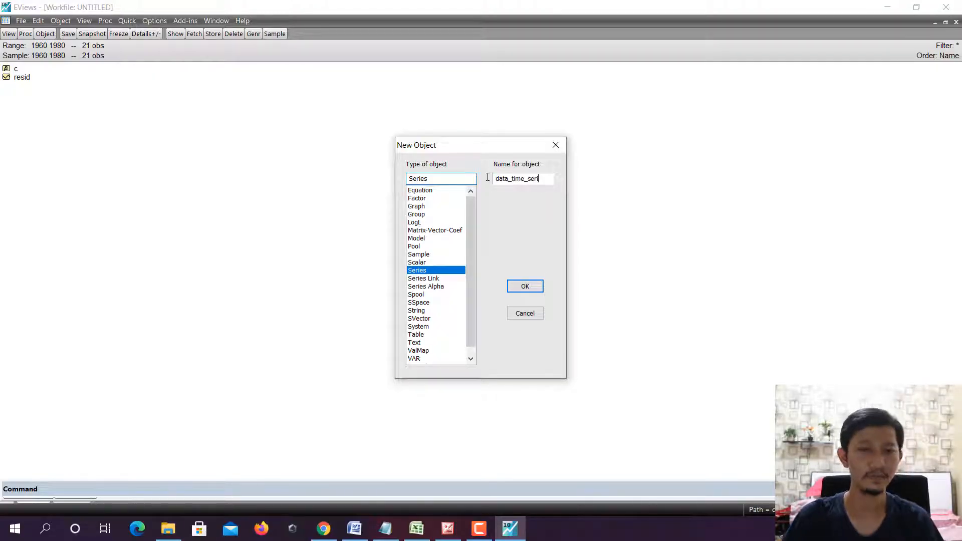
click(539, 287)
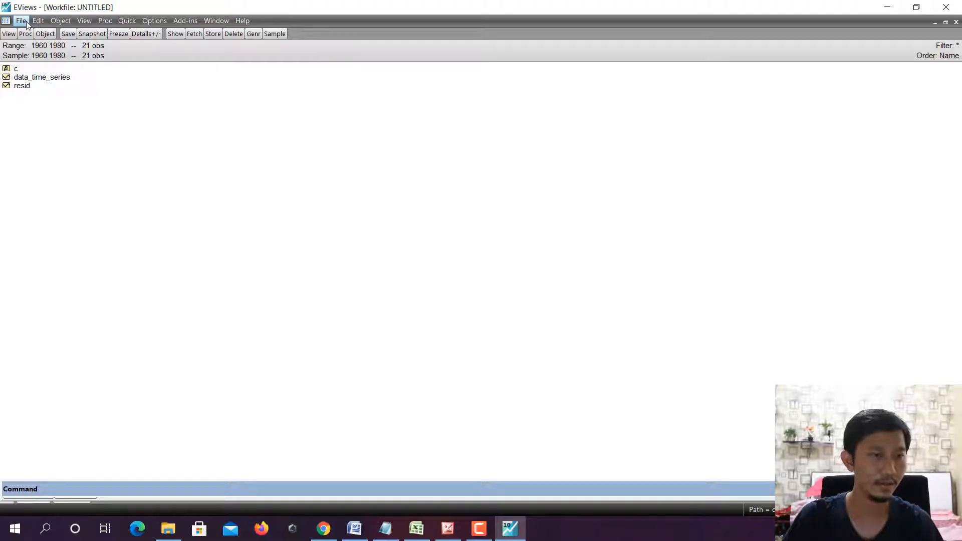
- Open the data_time_series series to view its yearly values, then return to the workfile
click(59, 22)
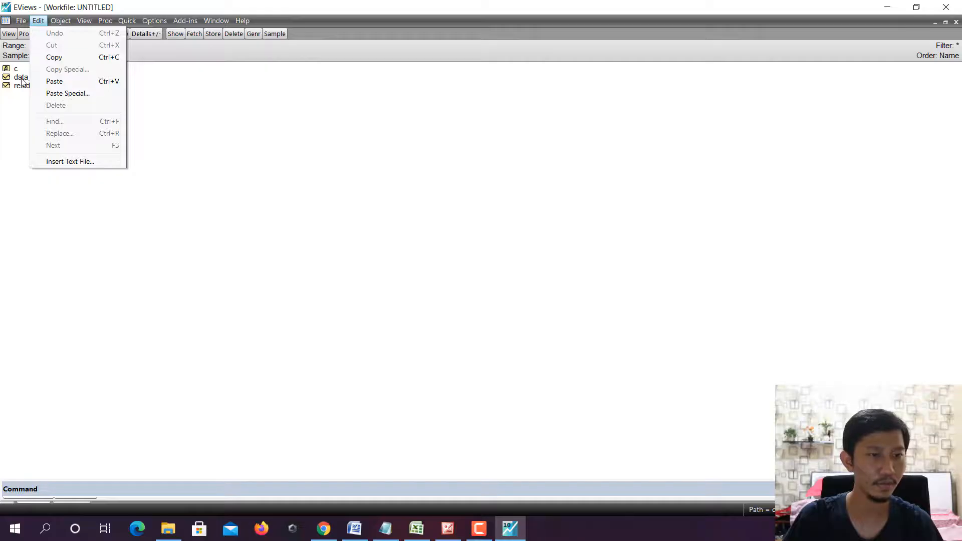
double_click(21, 78)
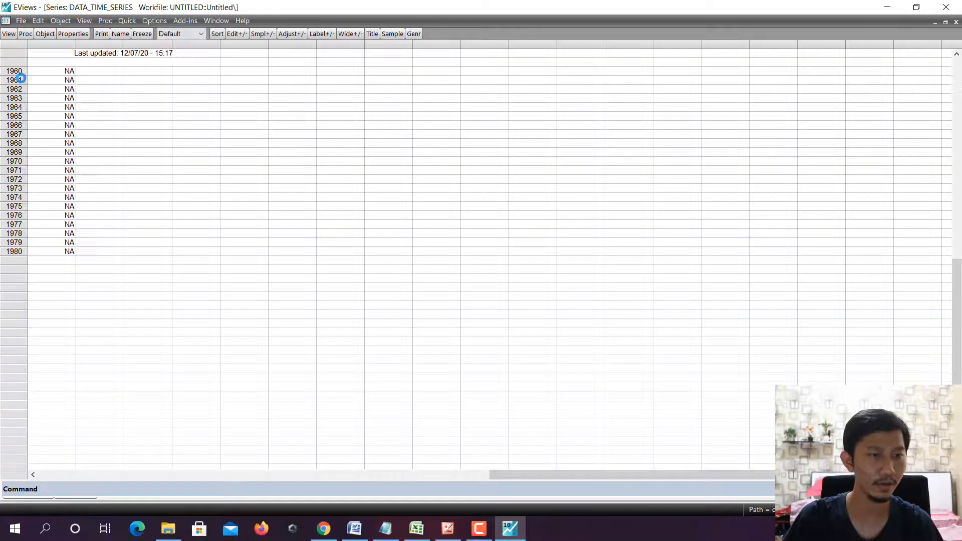
click(45, 34)
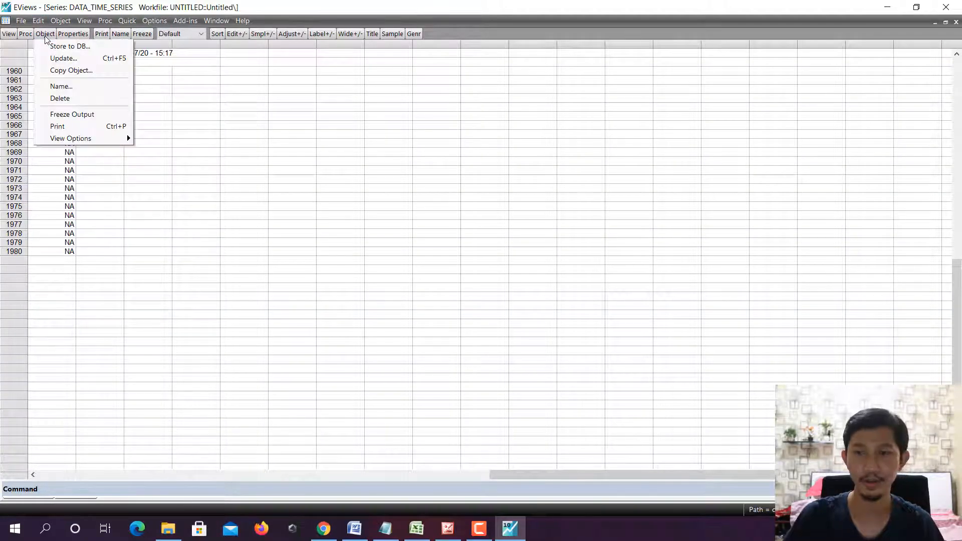
click(955, 22)
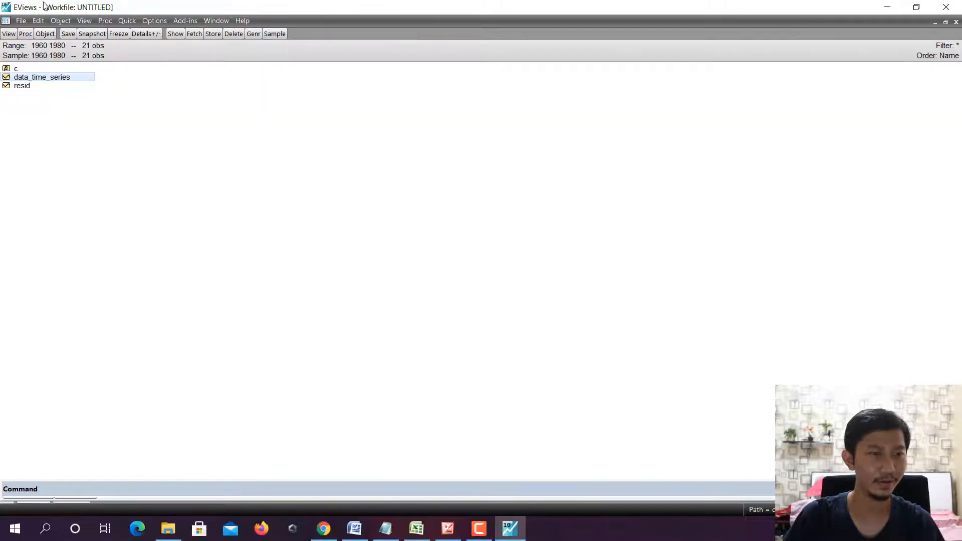
click(60, 21)
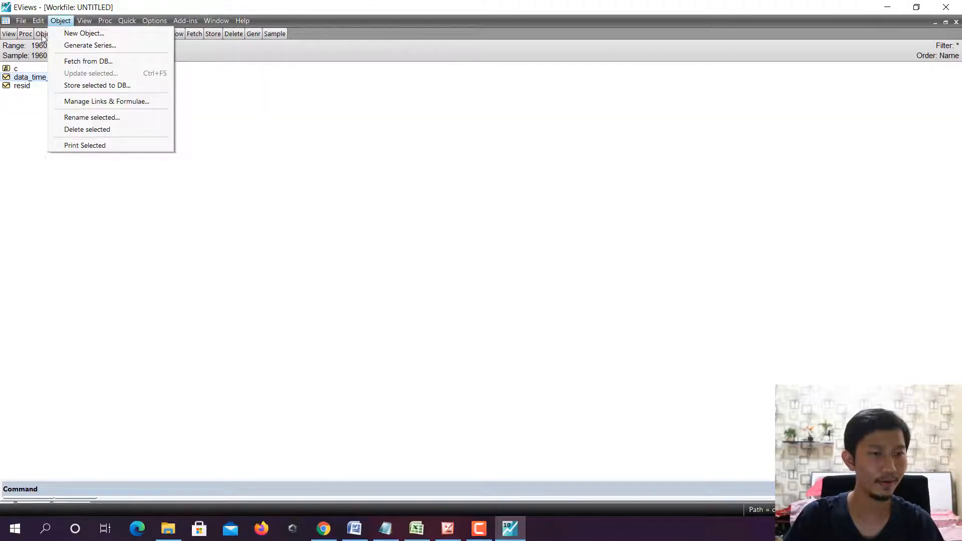
click(42, 38)
click(253, 154)
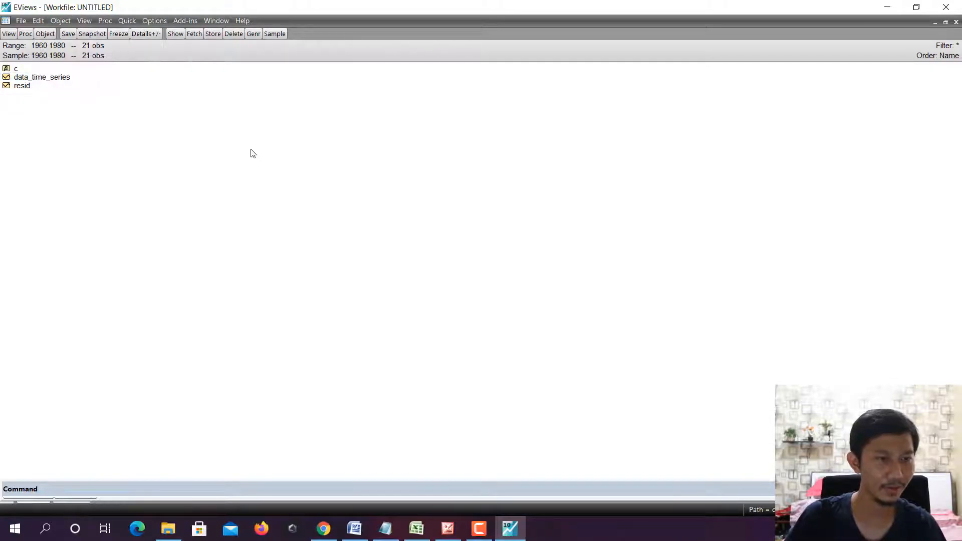
- Start importing the text file data saya from the buku ekonometri folder into the workfile
click(22, 21)
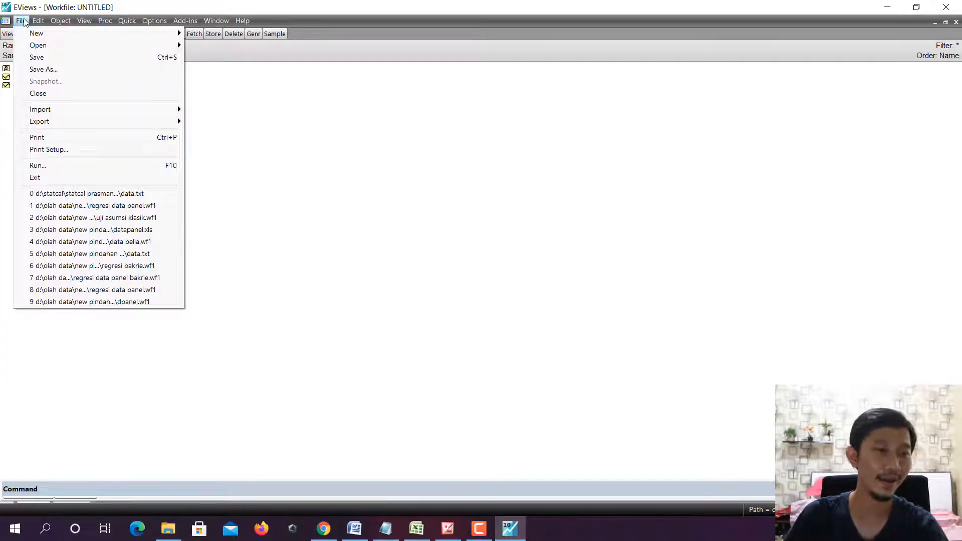
mouse_move(169, 115)
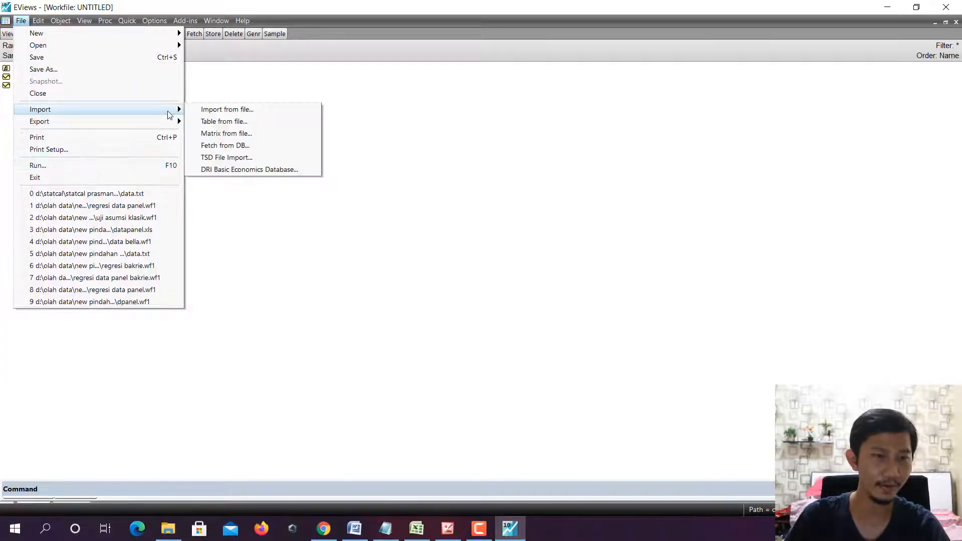
click(213, 110)
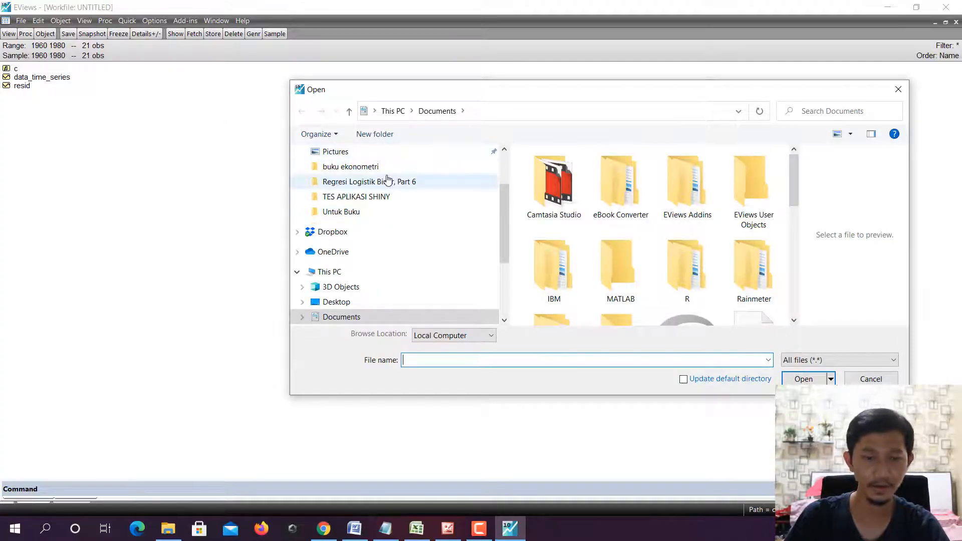
click(331, 167)
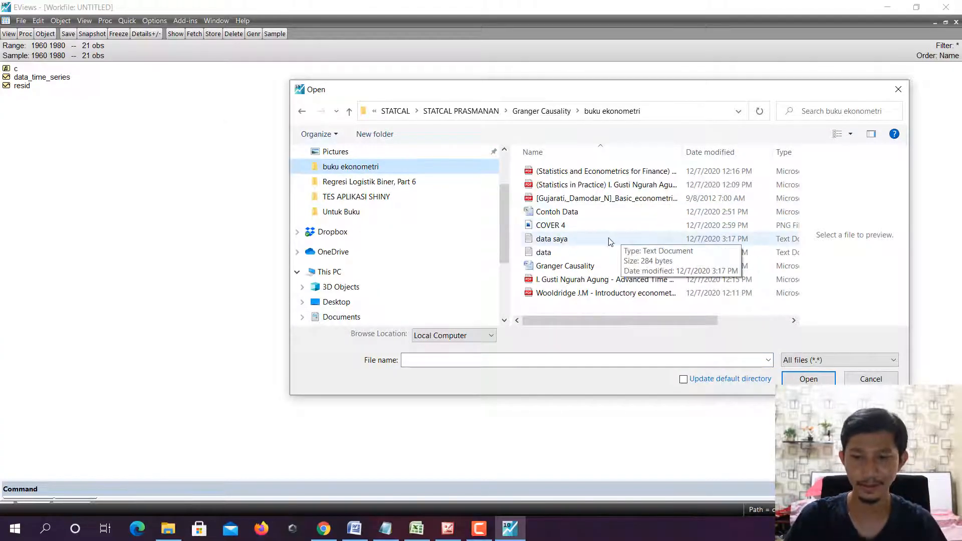
click(609, 240)
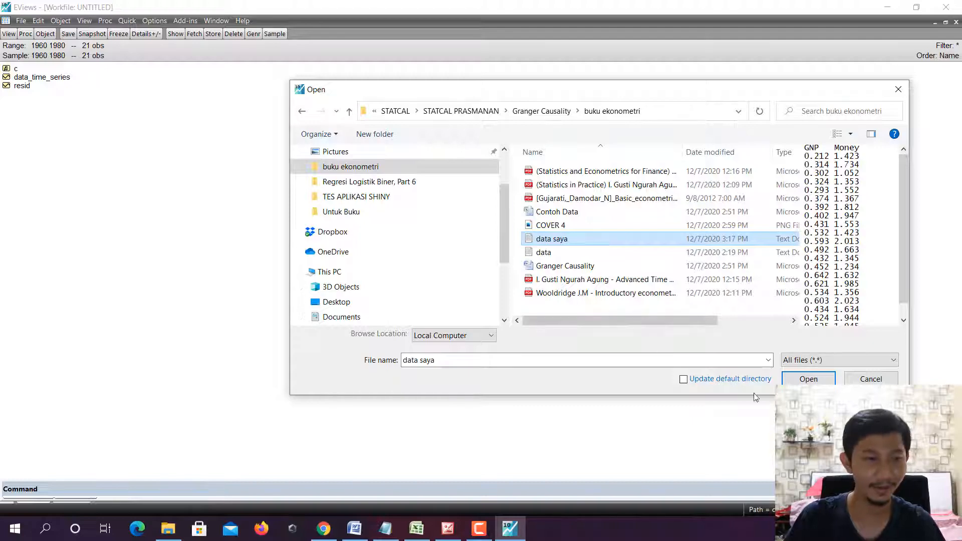
click(788, 378)
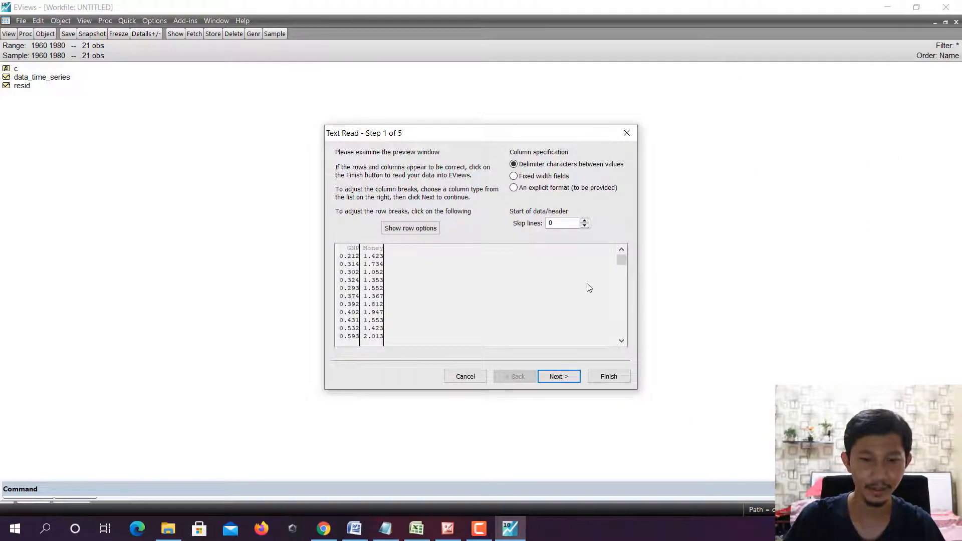
- Skip 1 header line, set the annual start date to 1960, and complete the import without linking to the external source
click(584, 221)
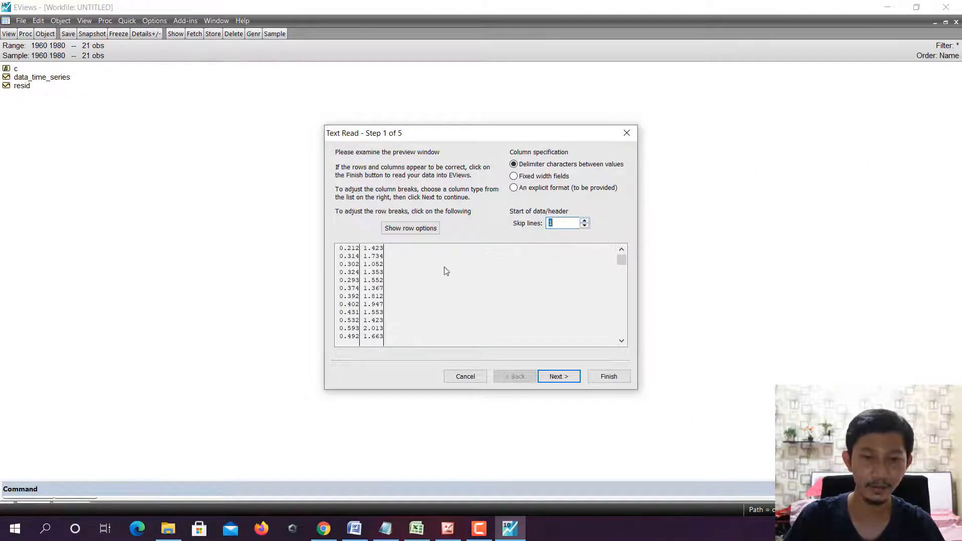
click(606, 382)
click(482, 279)
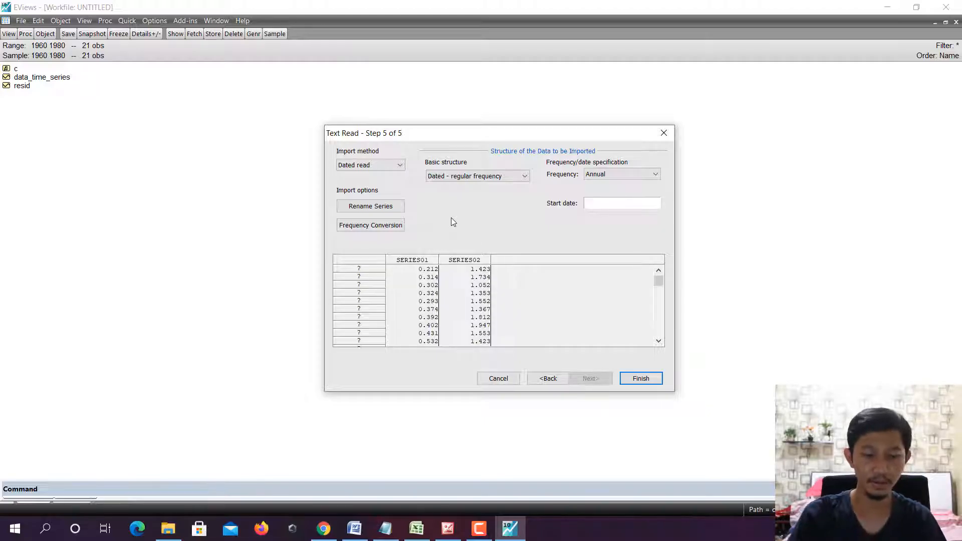
text(1960)
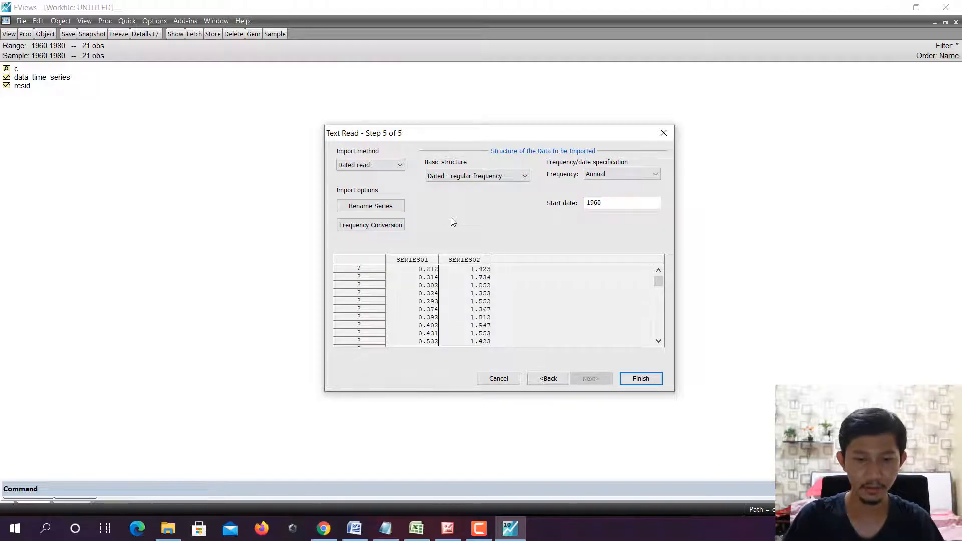
click(641, 379)
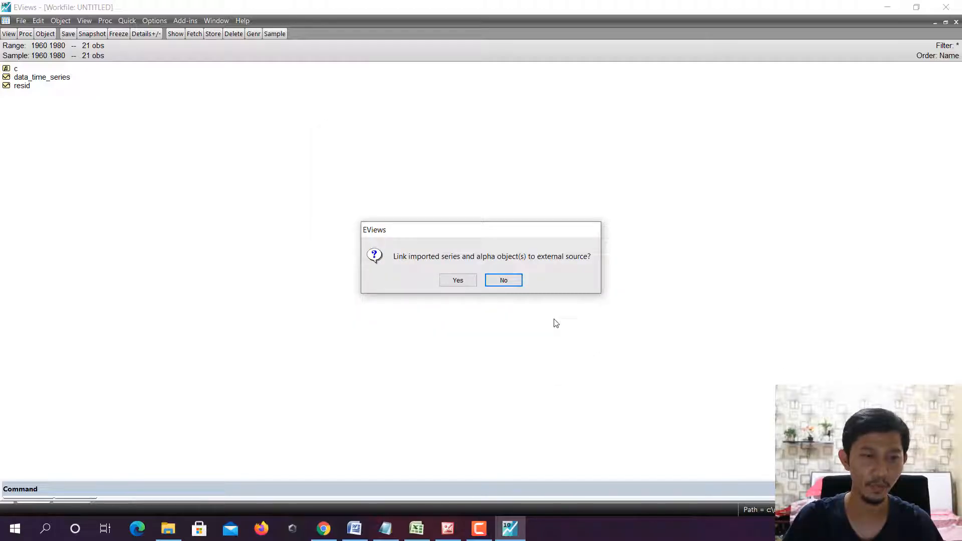
click(500, 281)
- Delete the data_time_series series from the workfile
double_click(49, 77)
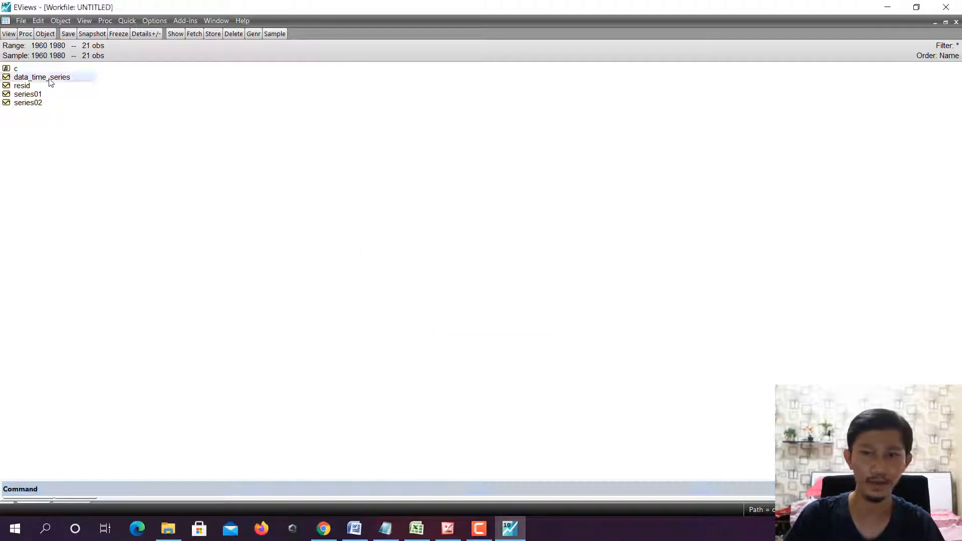
click(956, 22)
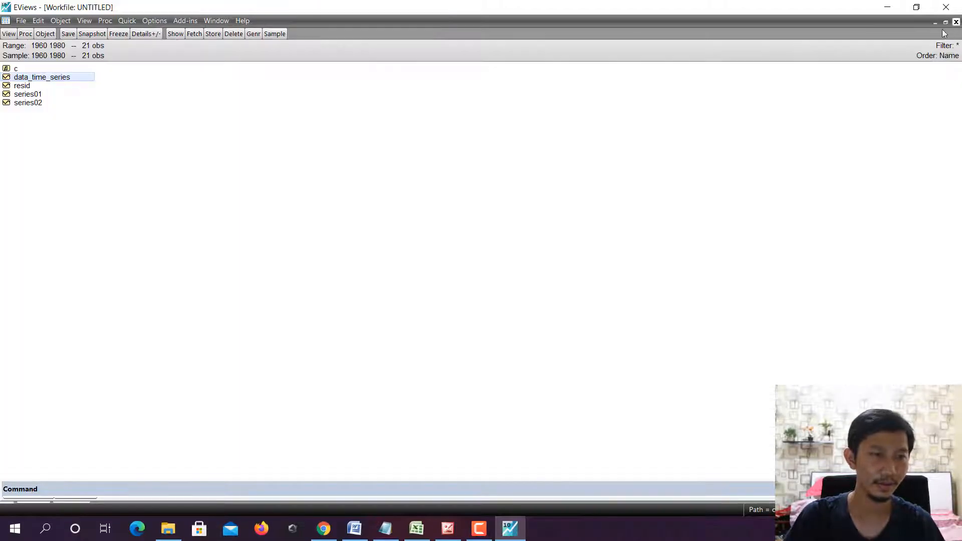
right_click(67, 81)
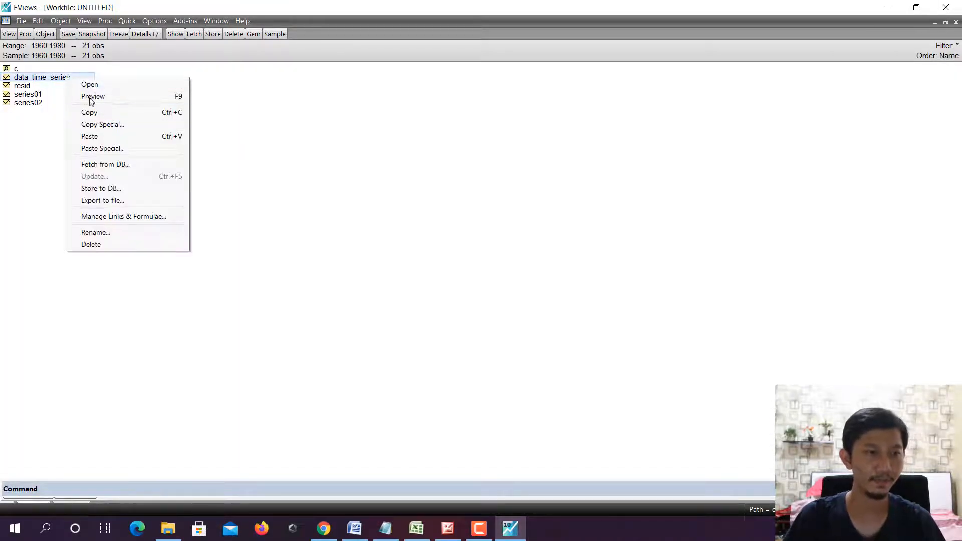
click(38, 84)
key(Delete)
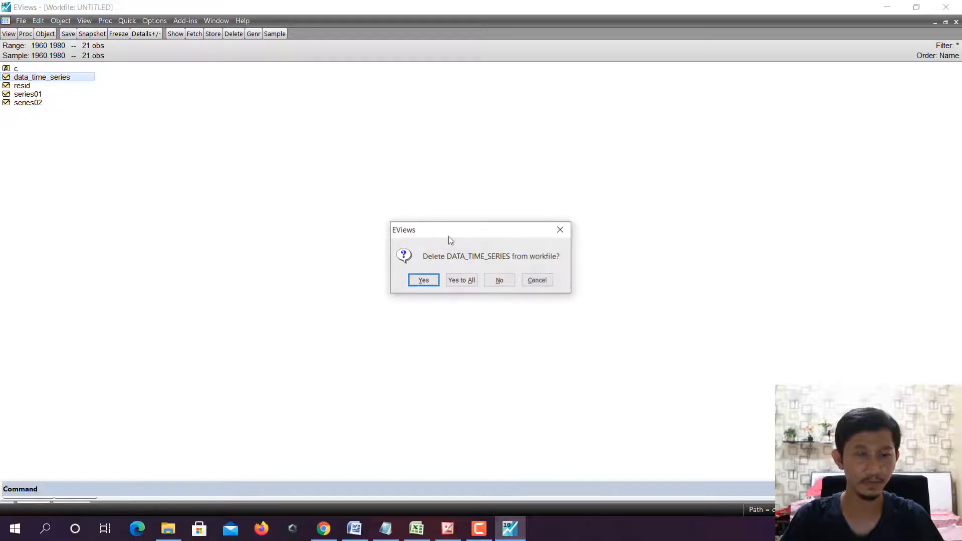
click(451, 280)
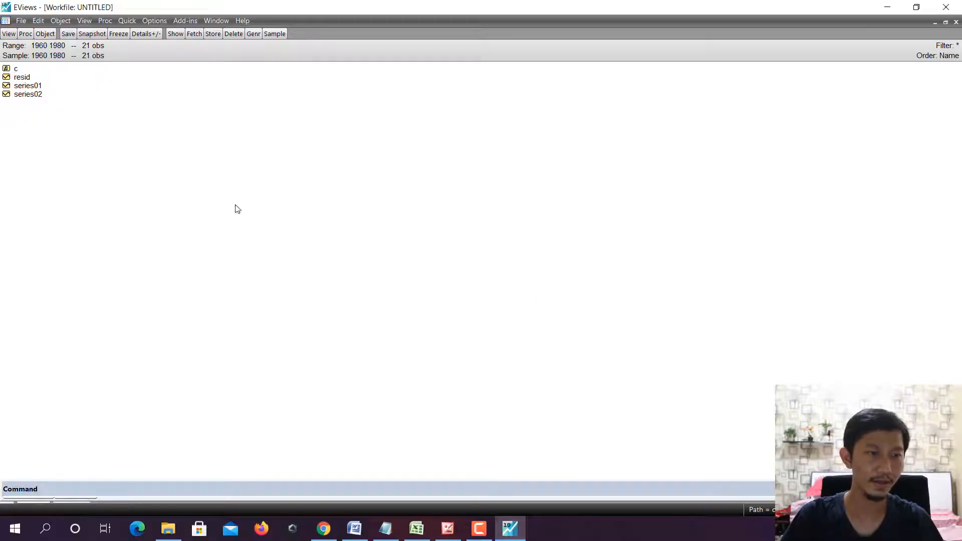
- Compare the series01 values with the GNP column in the Contoh Data Excel sheet, and return to the workfile
double_click(34, 86)
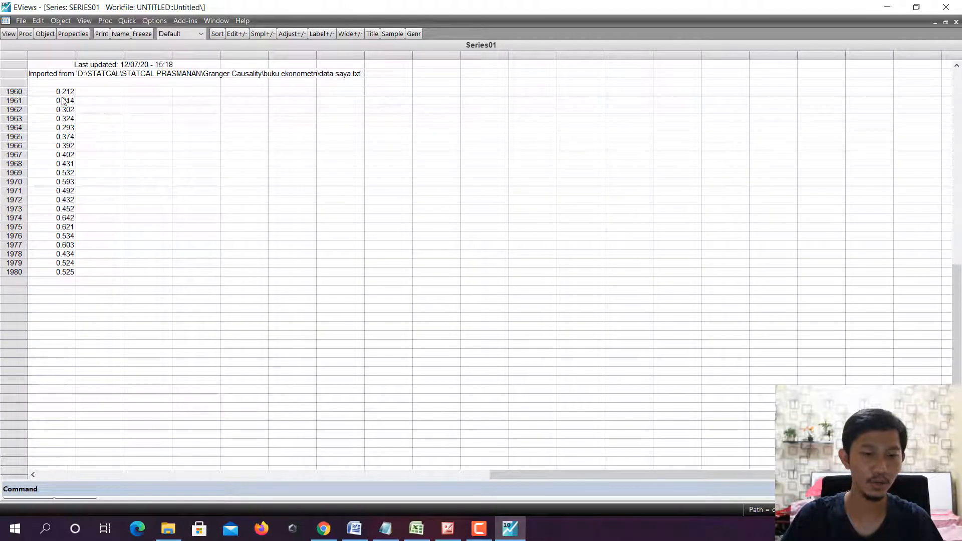
click(416, 528)
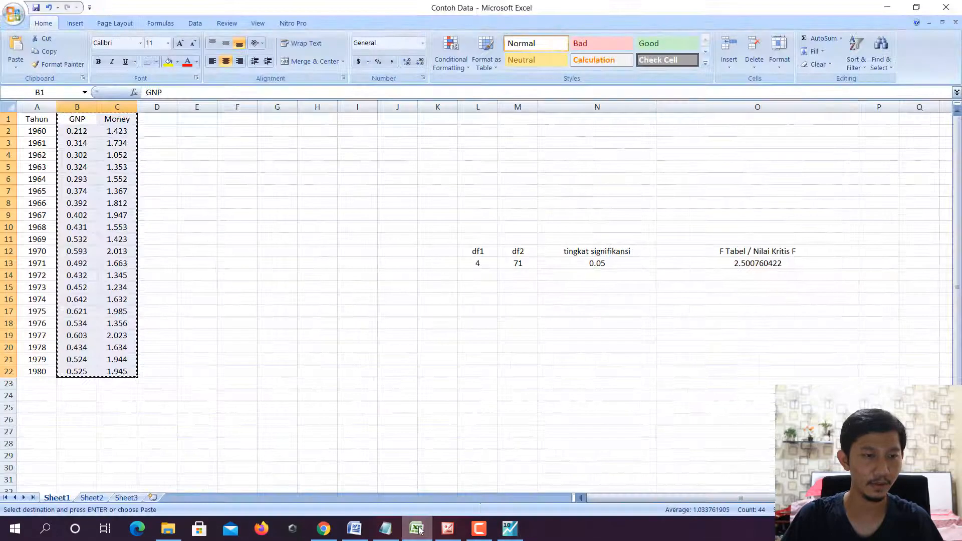
click(416, 529)
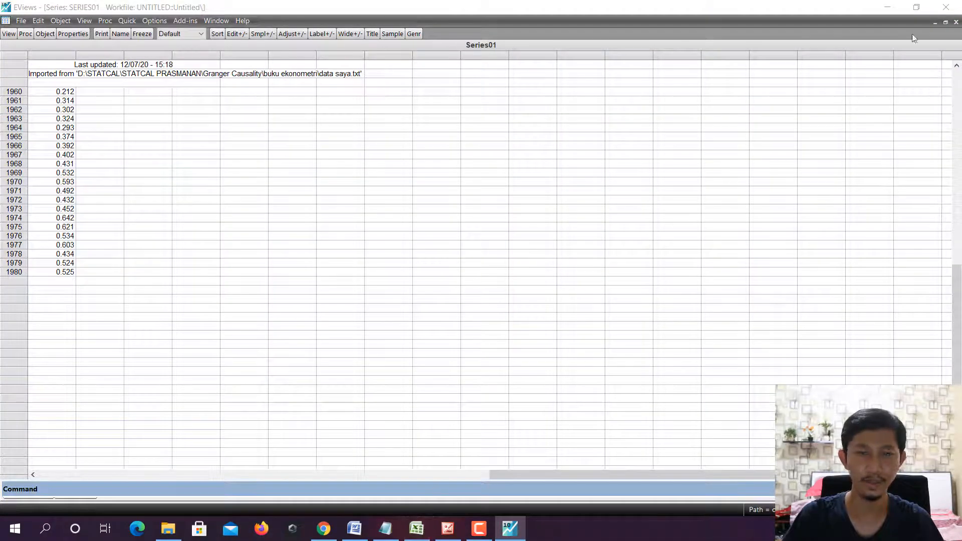
click(956, 22)
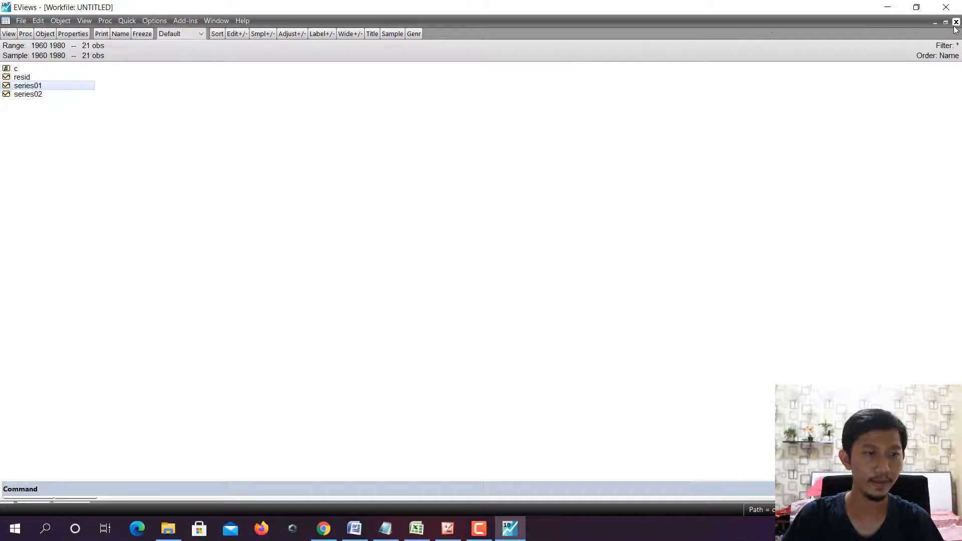
- Rename series01 to GNP and series02 to money
right_click(37, 89)
click(76, 244)
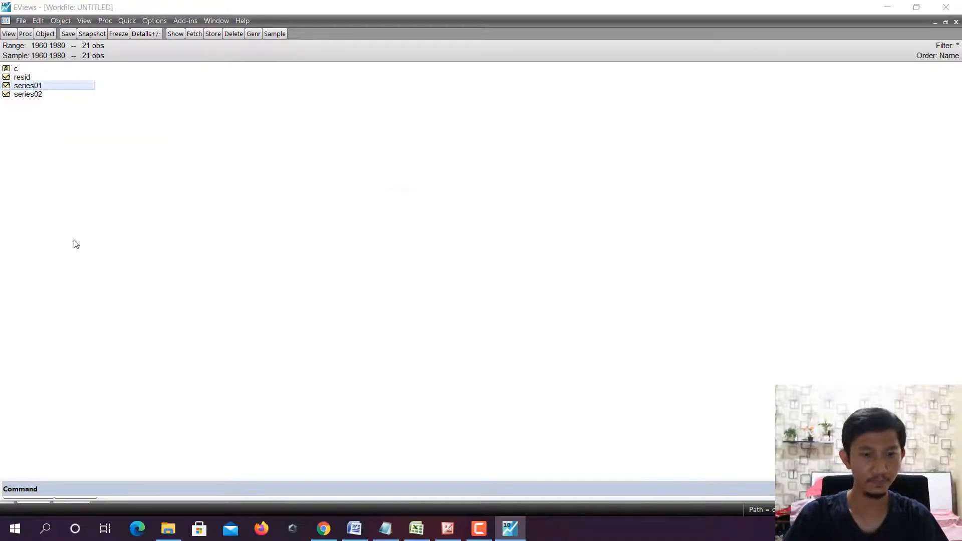
text(GNP)
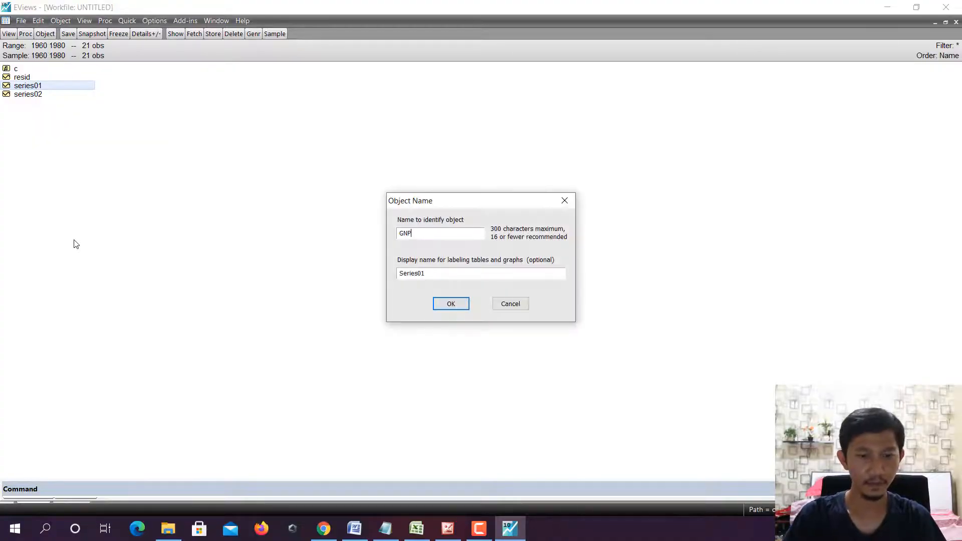
click(451, 303)
right_click(25, 95)
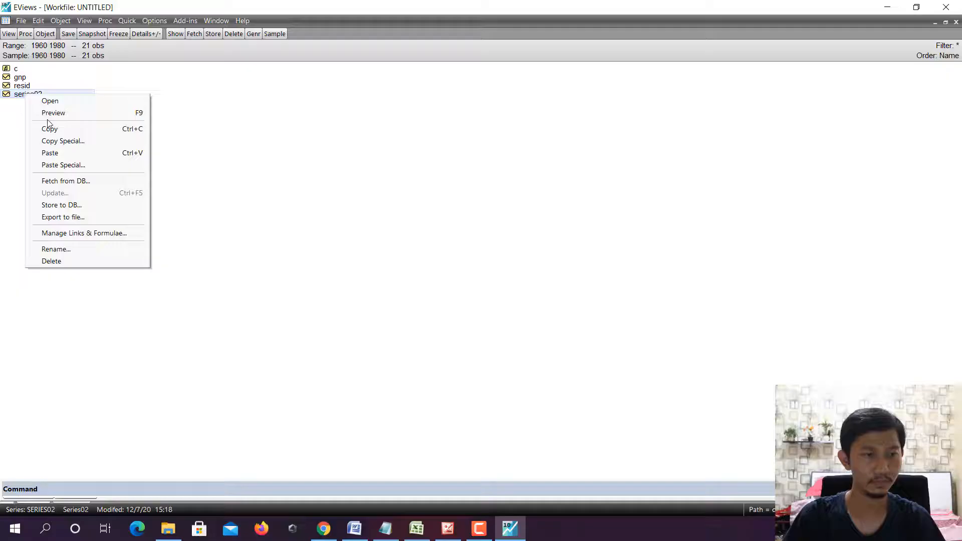
click(75, 249)
text(money)
key(Return)
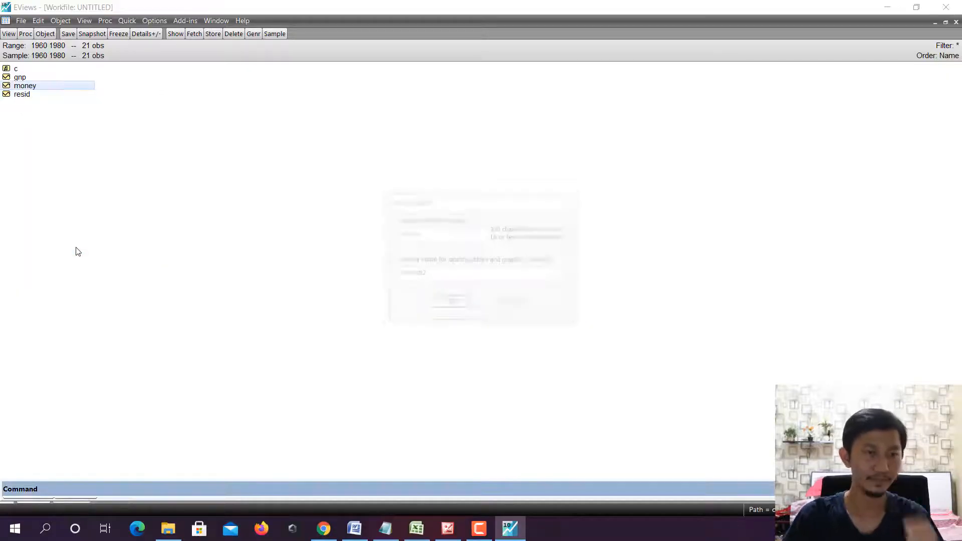
- Open the gnp and money series together as a group
drag(20, 79, 21, 84)
right_click(21, 79)
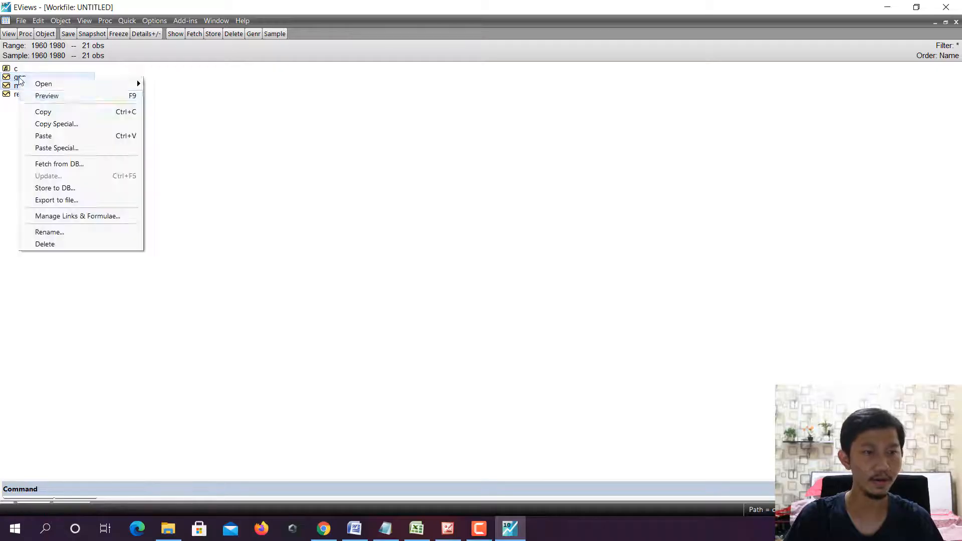
mouse_move(107, 85)
click(181, 88)
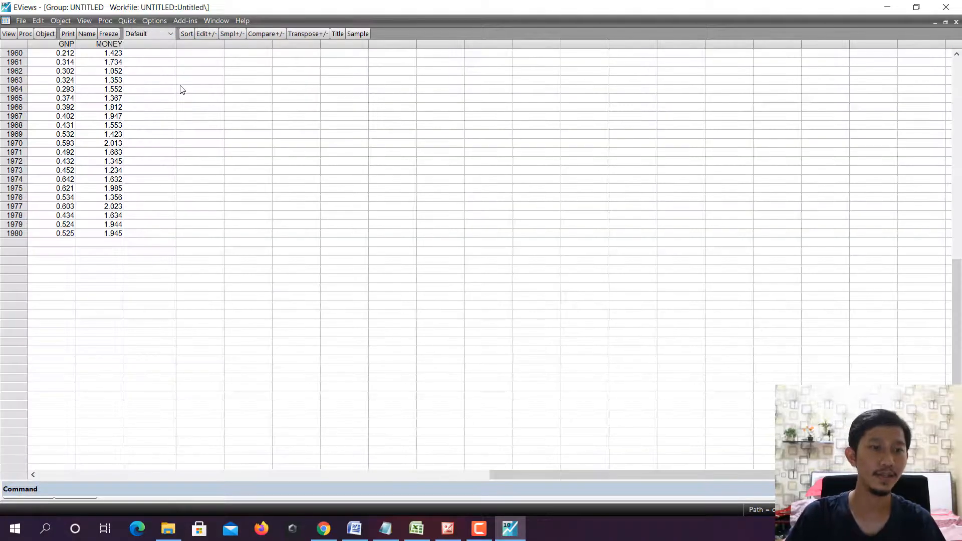
- Run a Granger causality test on the GNP and MONEY group with 2 lags included
click(84, 20)
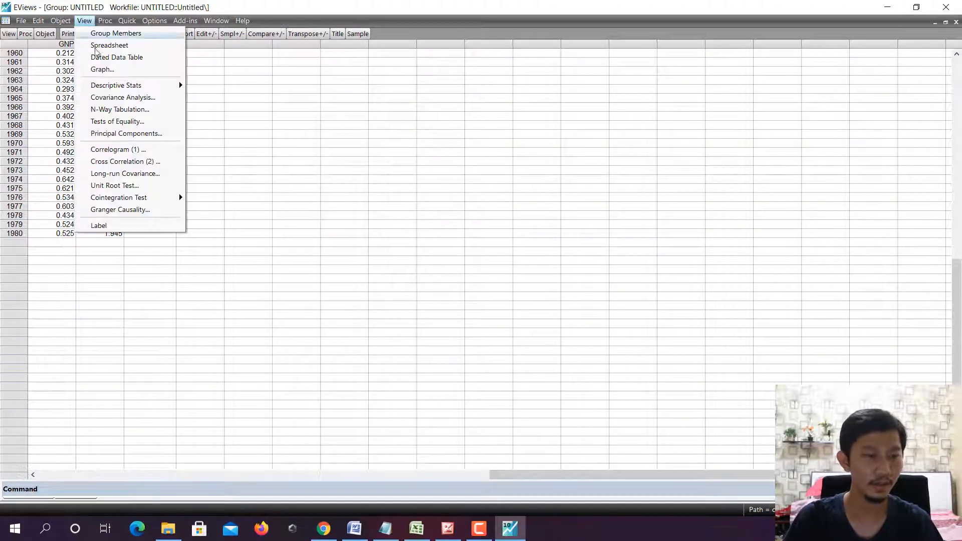
click(150, 212)
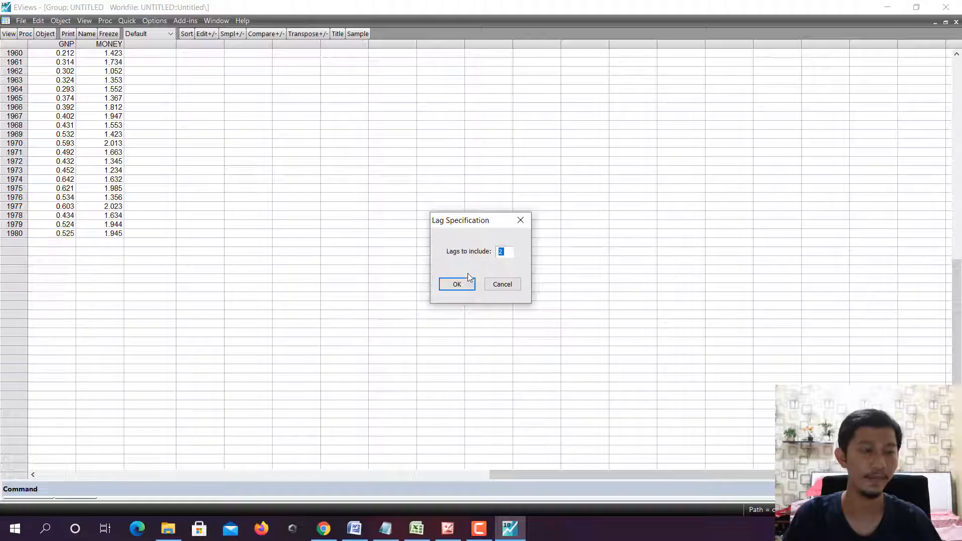
click(457, 284)
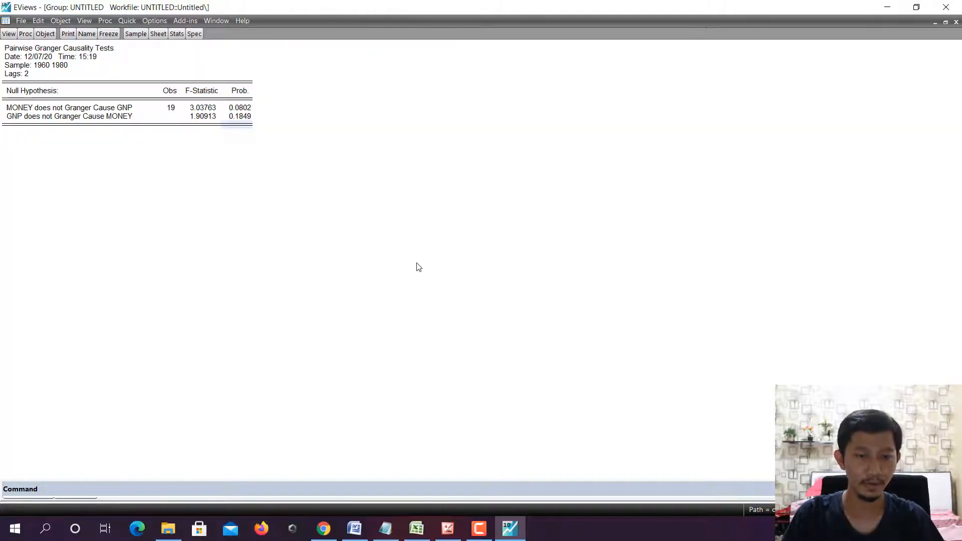
- Copy the entire Granger causality test output and switch to the Granger Causality document in Word
key(ctrl+a)
key(ctrl+c)
click(456, 292)
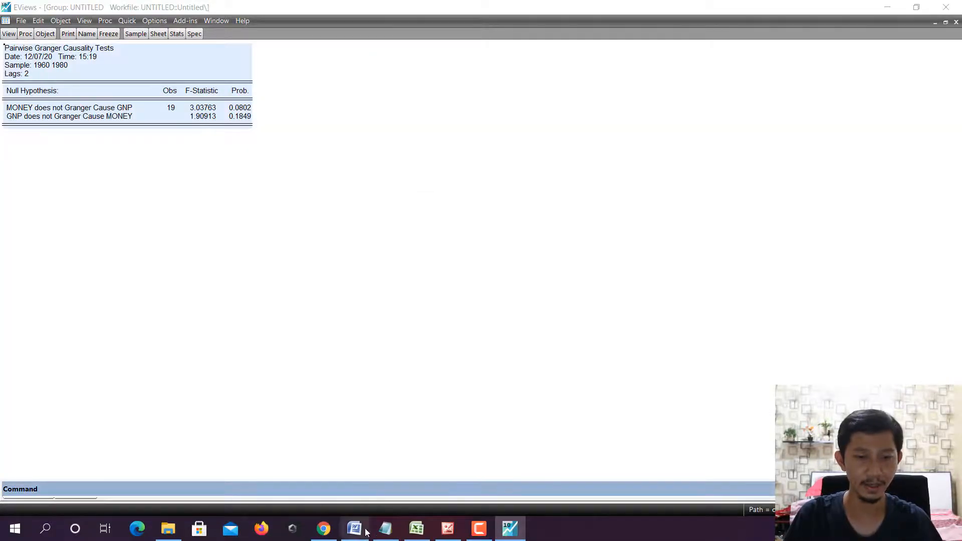
click(355, 528)
scroll(385, 321, down, 10)
- Write "Hasil uji kausalitas Granger dengan lag 2" under the CONTOH KASUS & PRAKTEK DENGAN EVIEWS heading and paste the test output below it
click(398, 206)
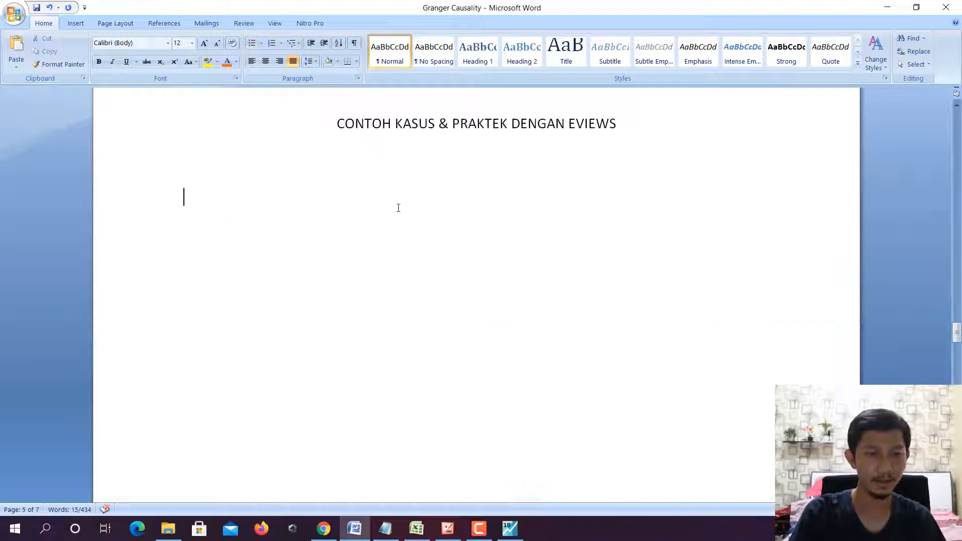
text(hasil uji k)
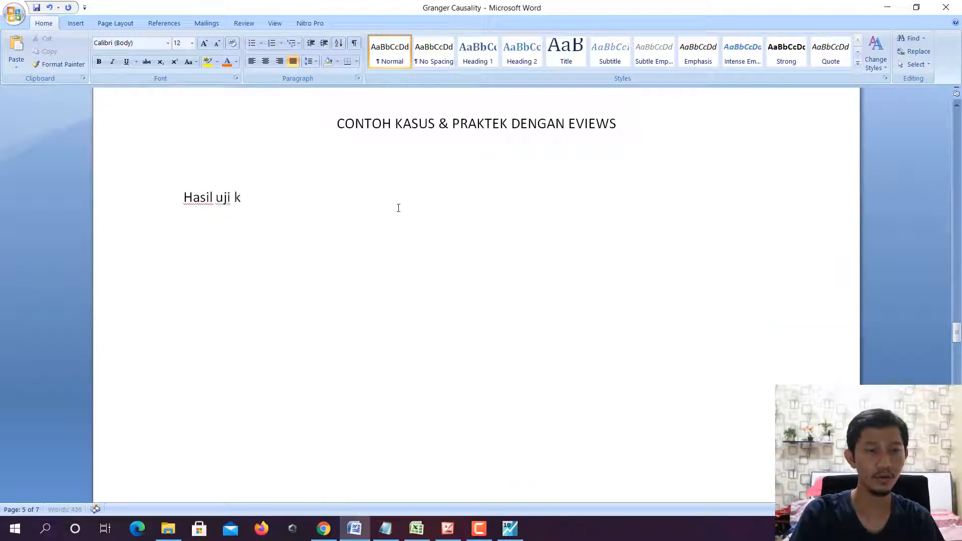
text(ausalitas Gra)
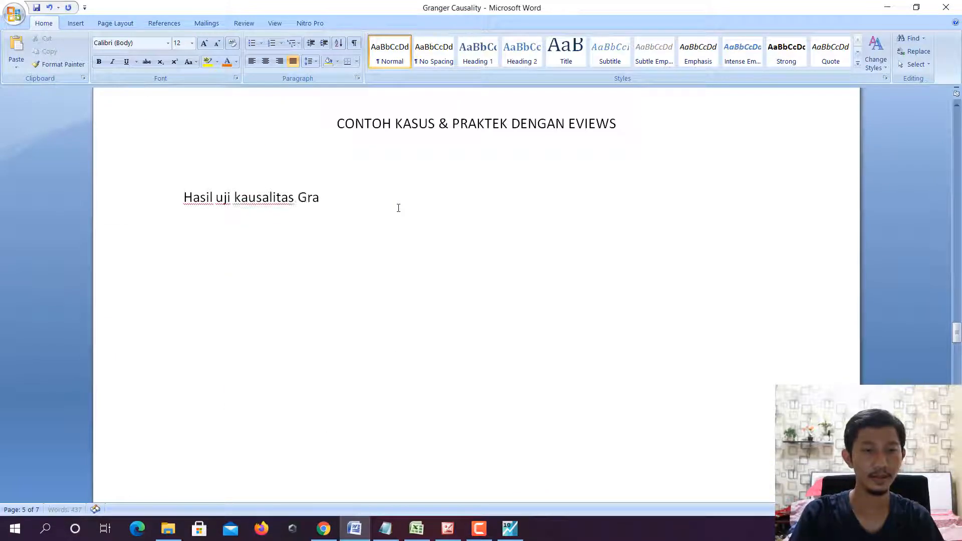
text(nger dengan lag)
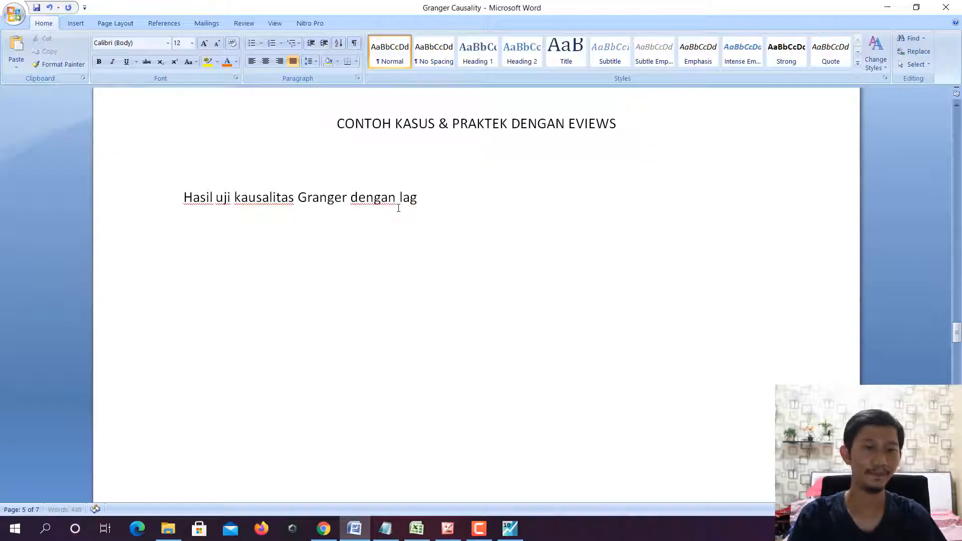
text( 2)
key(Return)
key(ctrl+v)
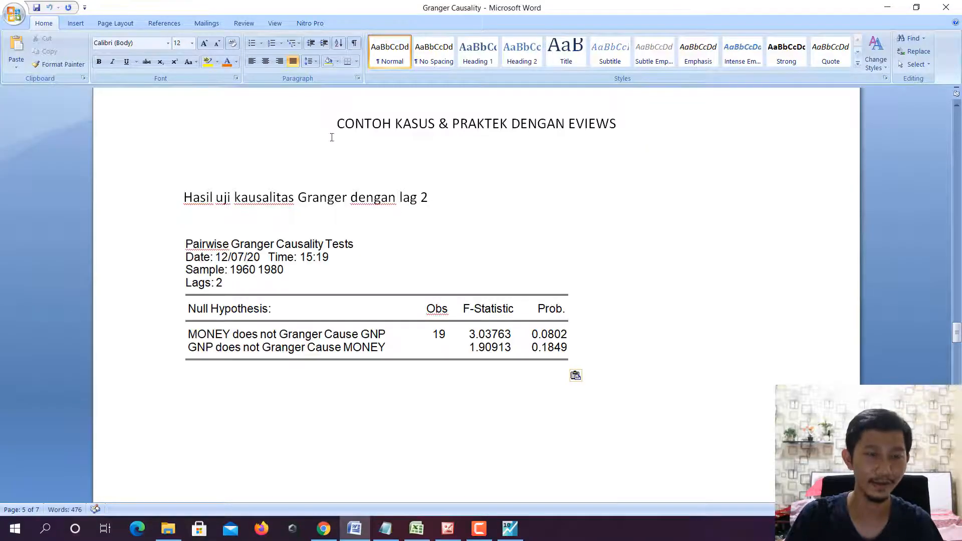
click(274, 23)
click(301, 50)
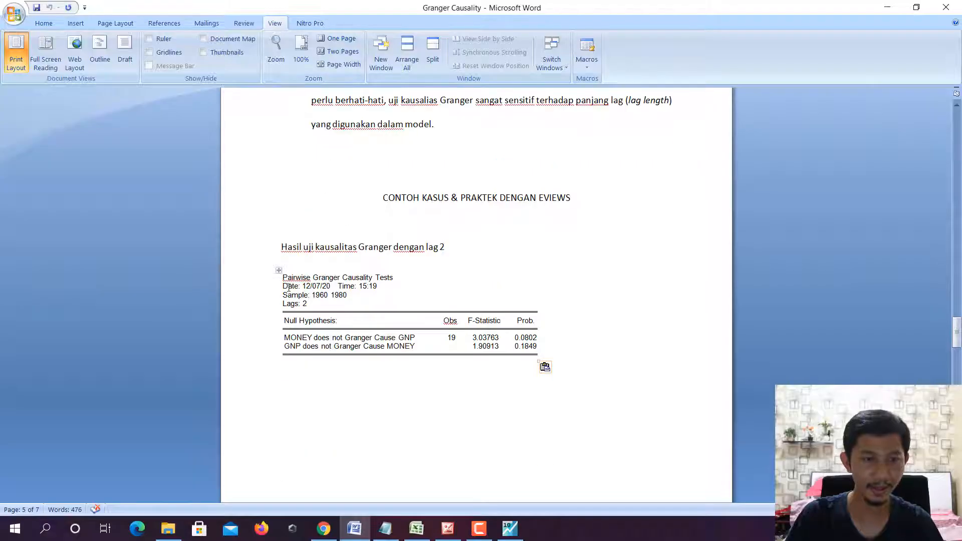
- Center the pasted lag 2 Granger test table on the page and highlight both of its Prob. values in yellow
click(279, 271)
click(43, 23)
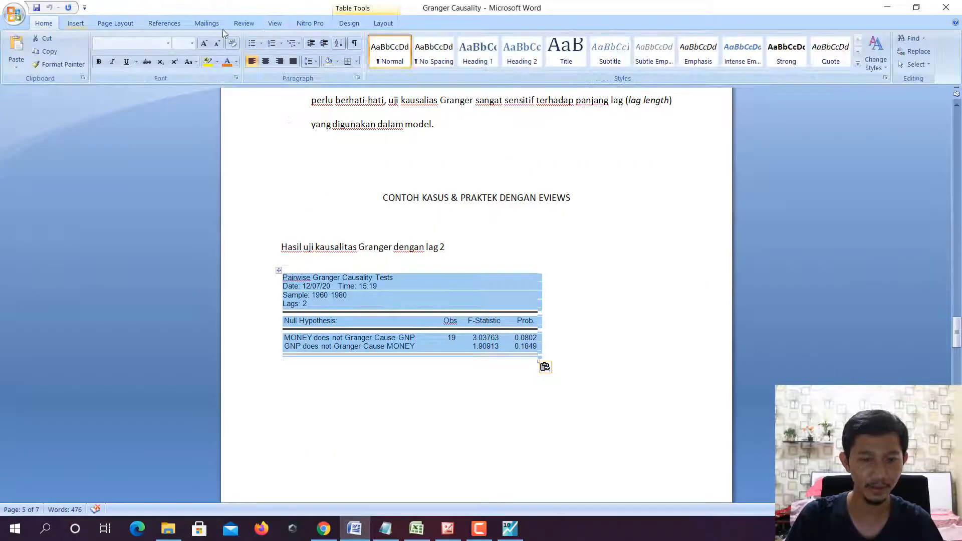
click(265, 61)
click(498, 431)
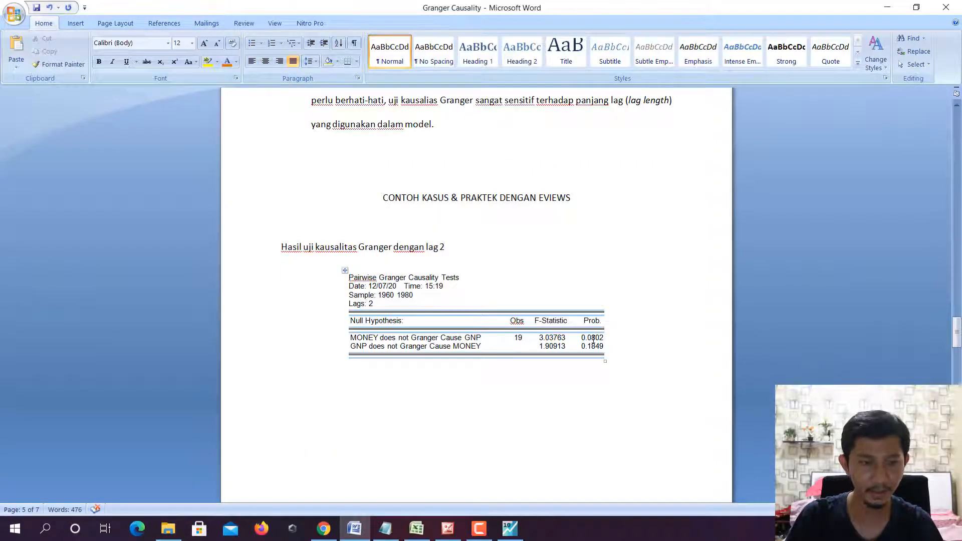
drag(593, 340, 604, 346)
click(208, 61)
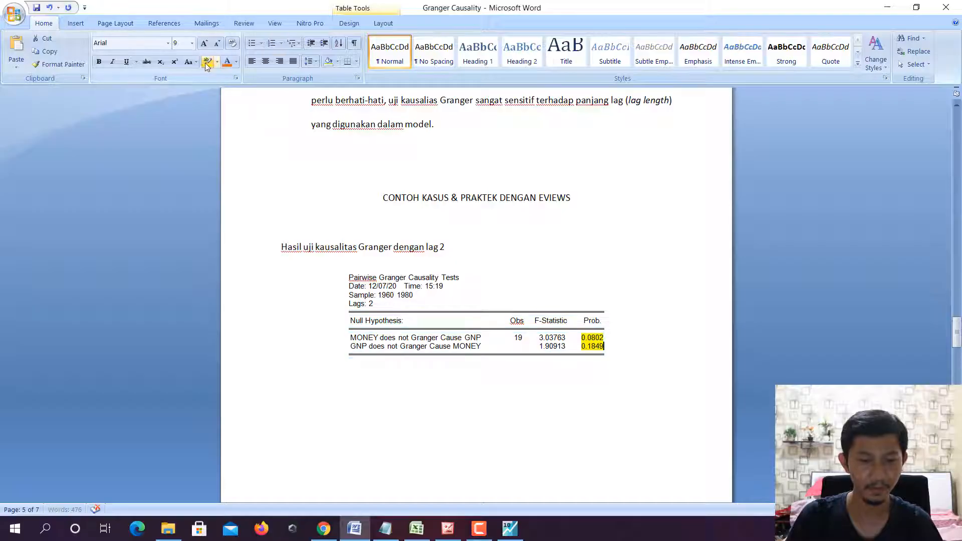
- Start an arrow-bulleted line below the lag 2 table reading "Money tidak menyebabkan (does not Granger cause)"
click(420, 383)
text(--> )
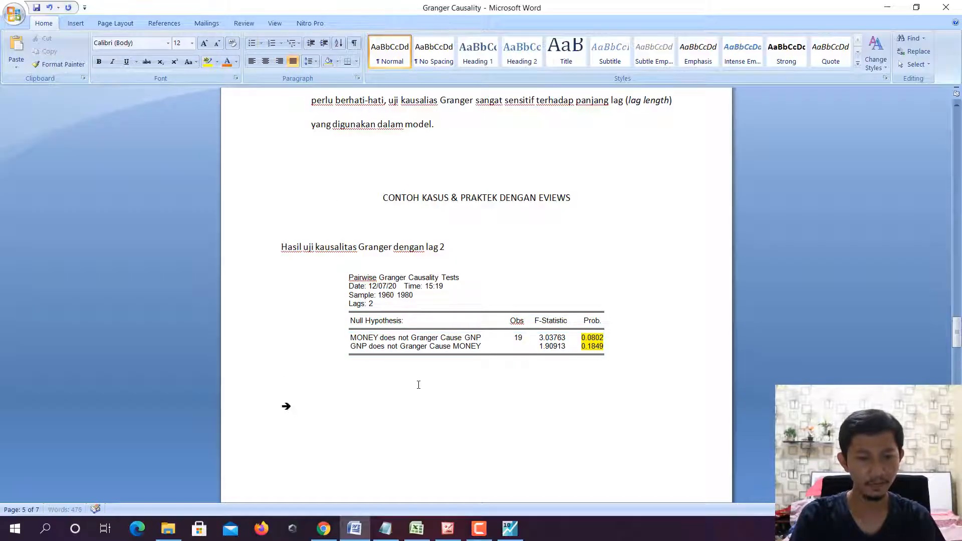
text(M)
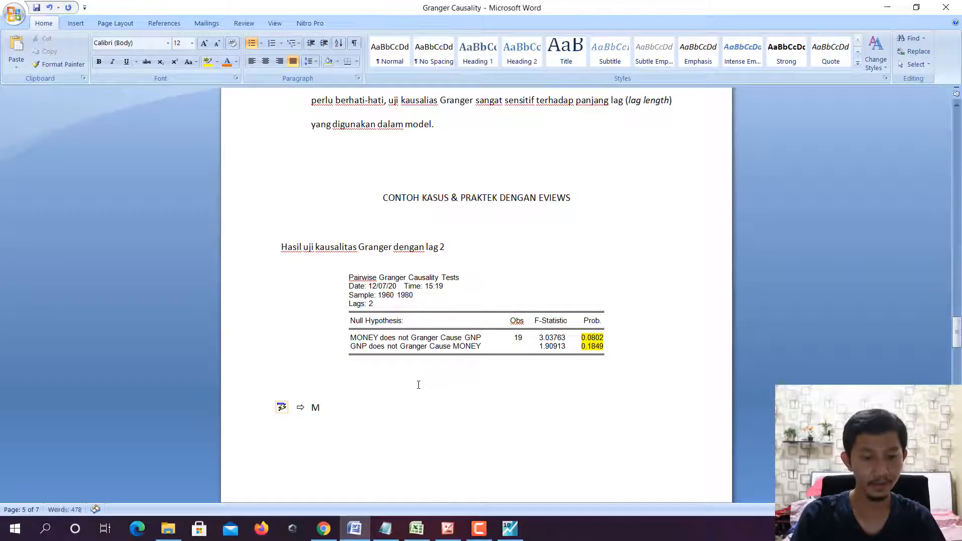
text(oney tidak m)
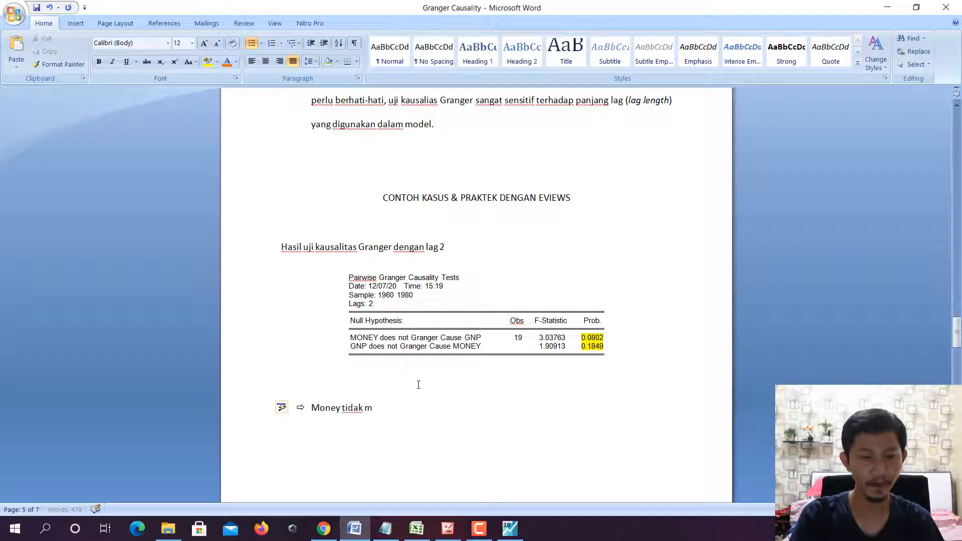
text(enyebabkan ())
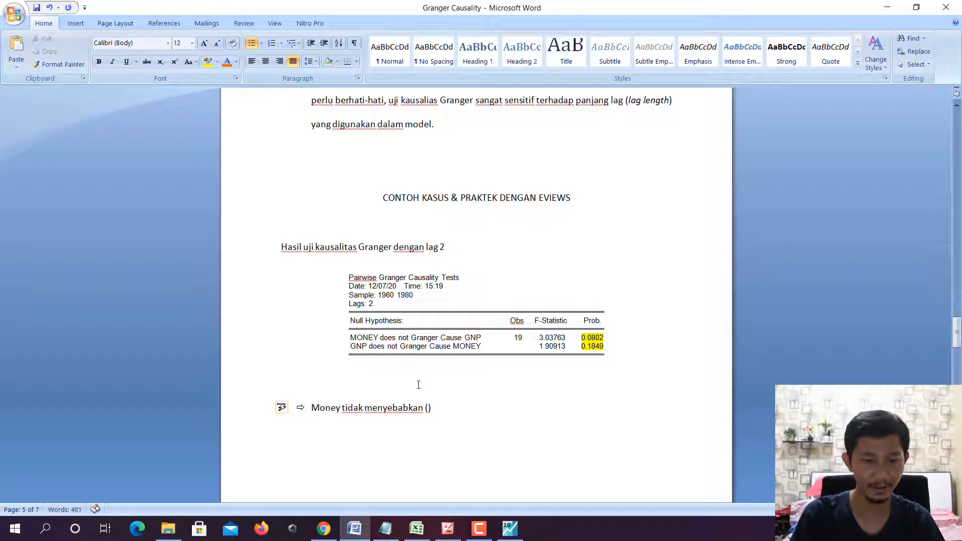
key(Left)
text(dose)
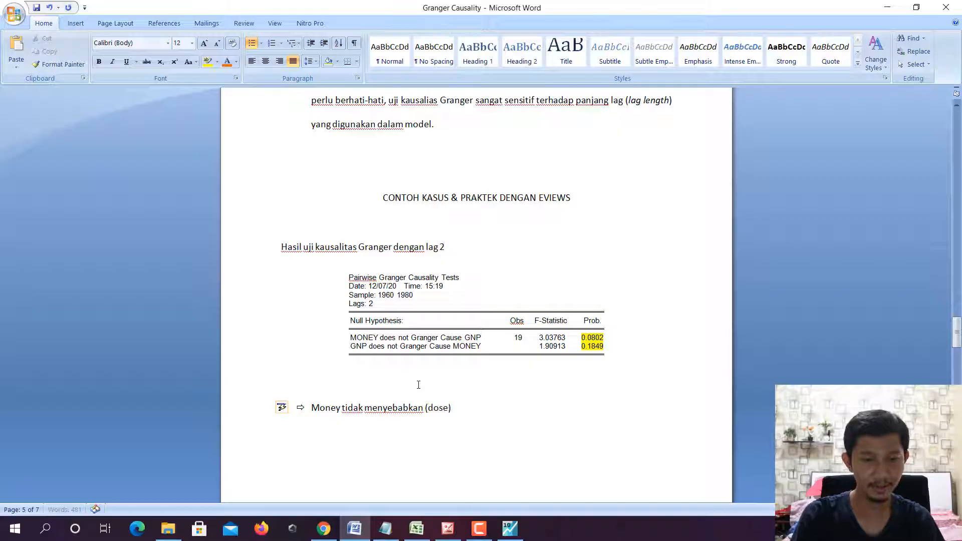
key(BackSpace)
key(BackSpace)
text(es not )
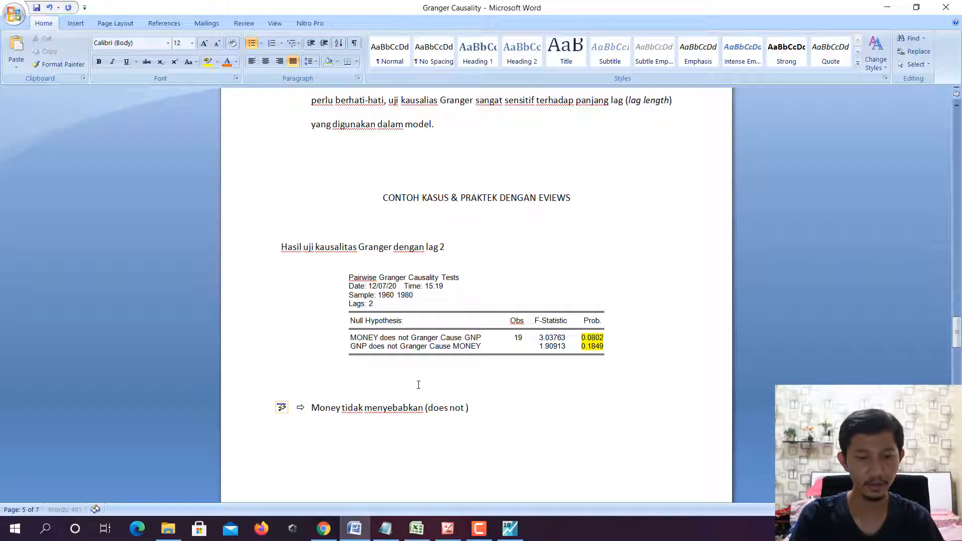
text(Granger cau)
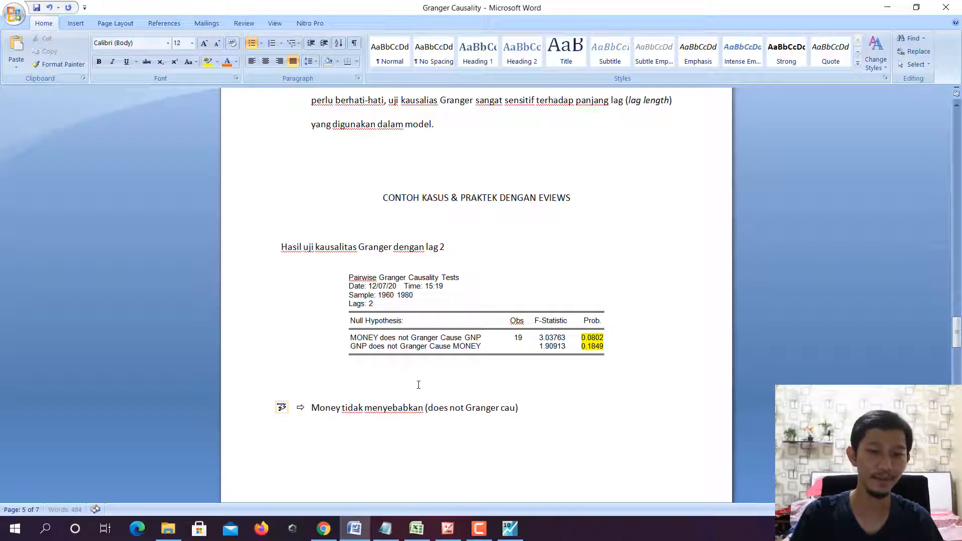
text(se))
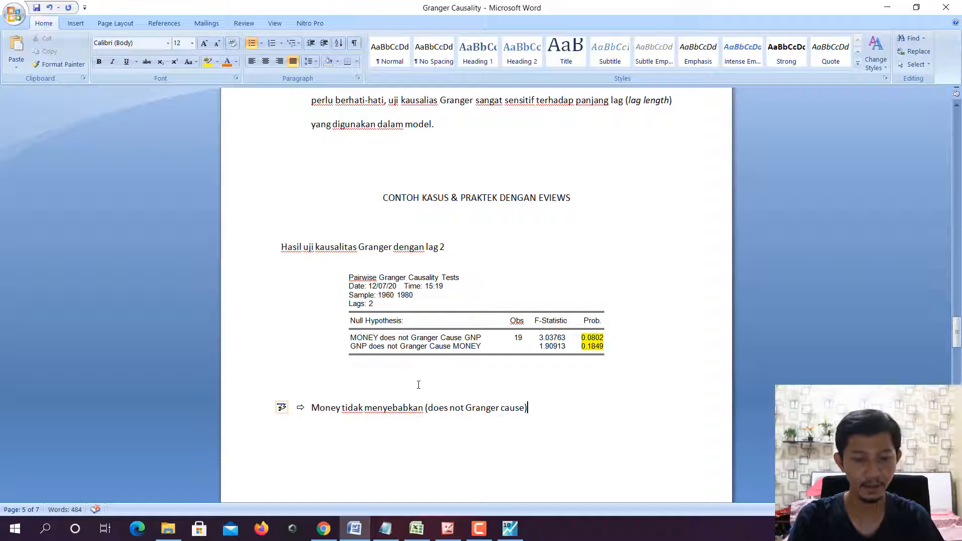
- Complete the Money bullet with "GNP (prob = 0,082 > 0,05)."
text( GNP )
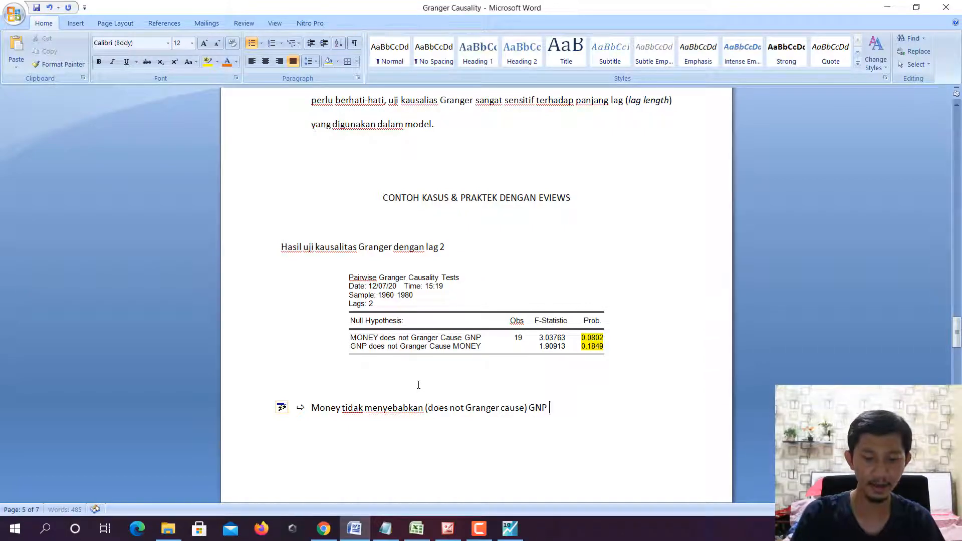
text((prob = )
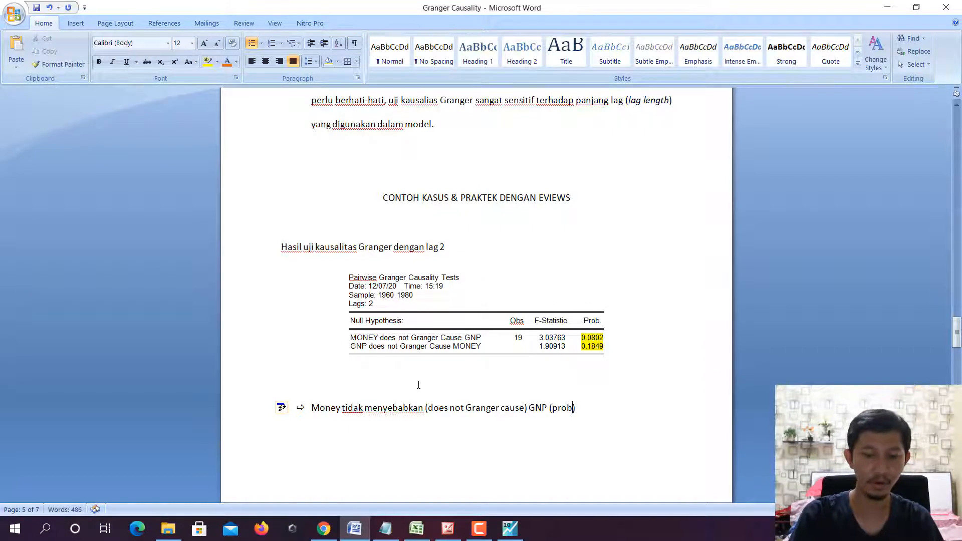
text(0,082 )
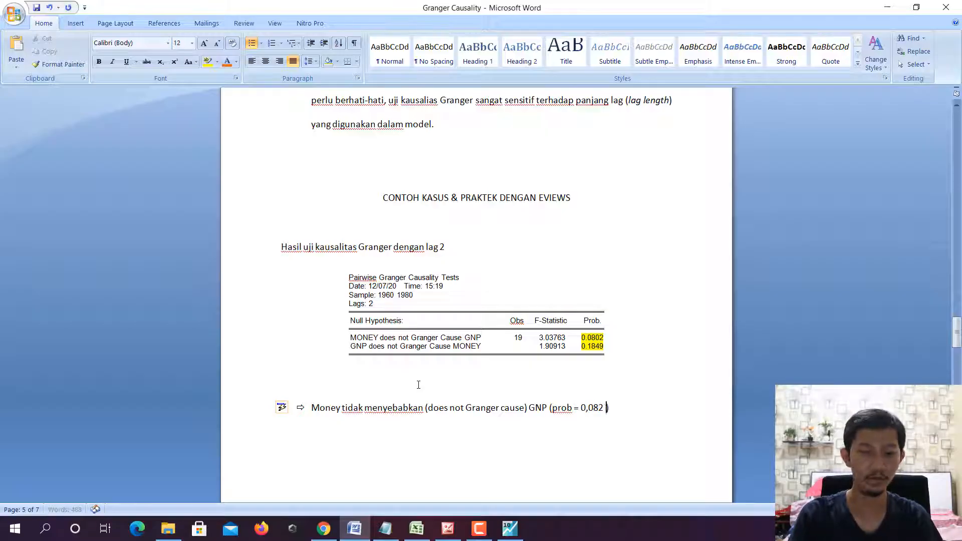
text(> 0,05)
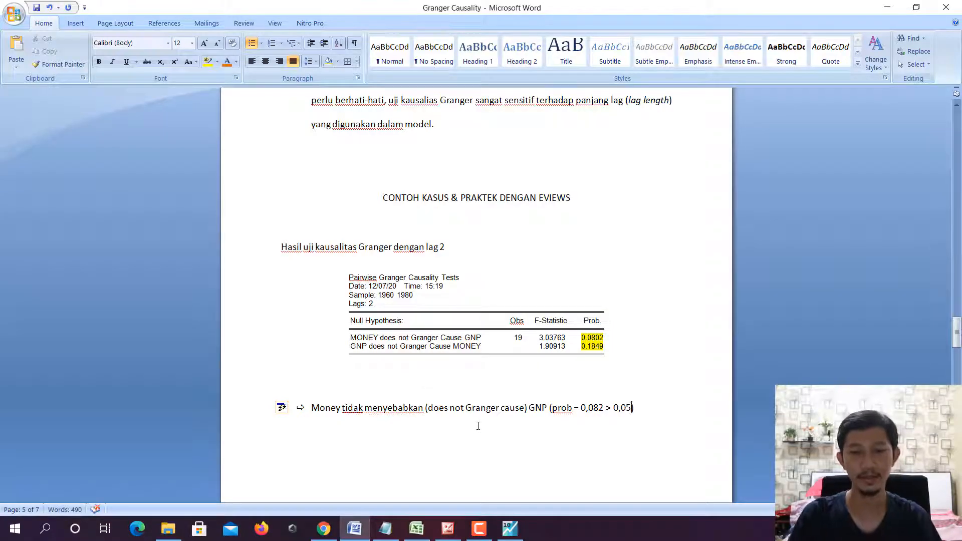
scroll(478, 425, down, 2)
click(644, 351)
text(.)
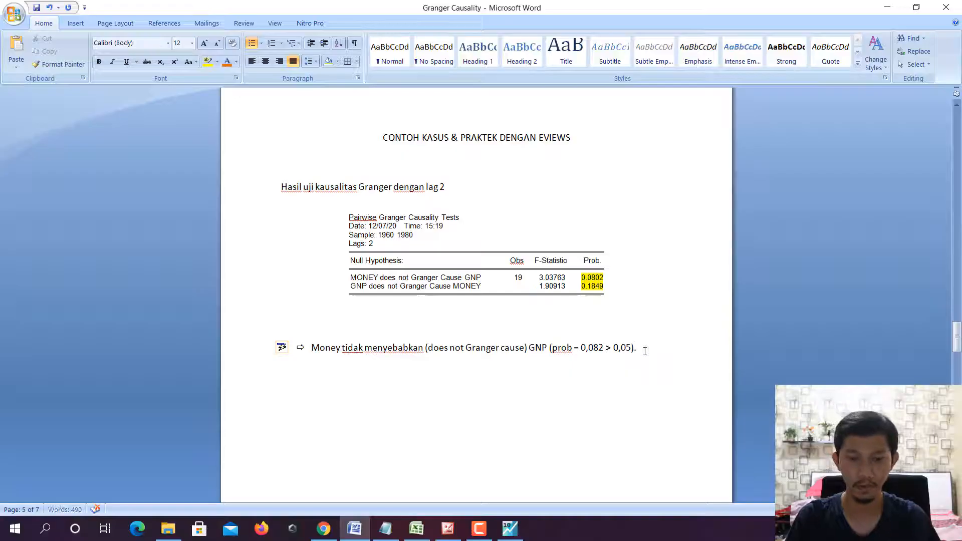
- Duplicate the Money bullet as a second bullet below it and replace the copy's opening word with "GNP"
drag(644, 350, 330, 347)
key(ctrl+c)
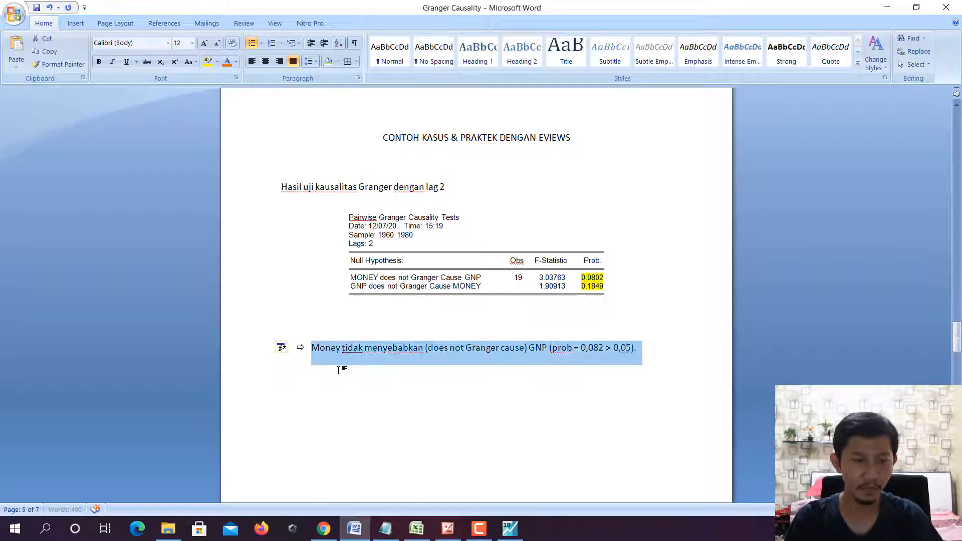
click(349, 375)
key(ctrl+v)
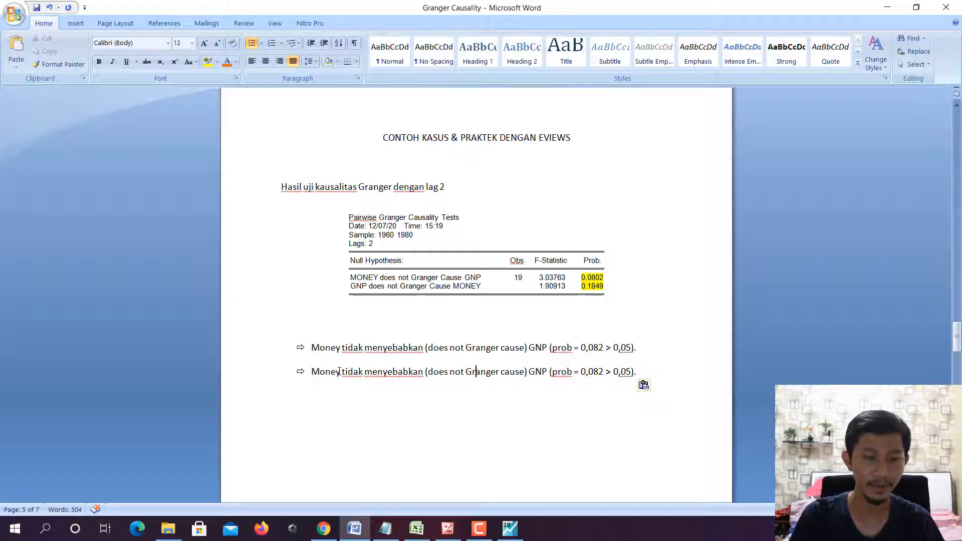
key(Left)
key(Left)
key(Left)
key(Left)
key(Left)
key(Left)
key(Left)
key(Left)
key(Left)
key(Left)
key(Left)
key(Left)
key(Left)
key(Left)
key(shift+Left)
key(shift+Left)
key(shift+Left)
key(shift+Left)
key(shift+Left)
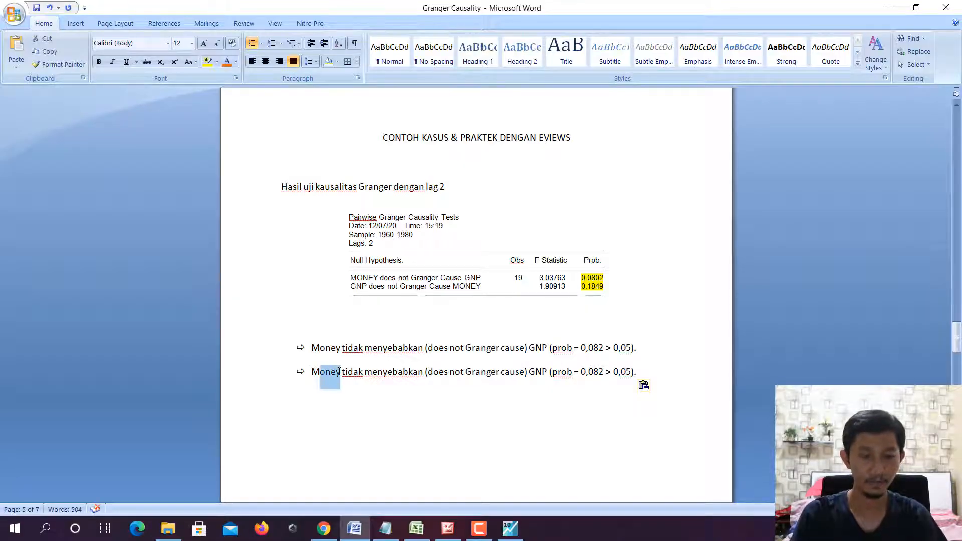
text(GNP)
key(BackSpace)
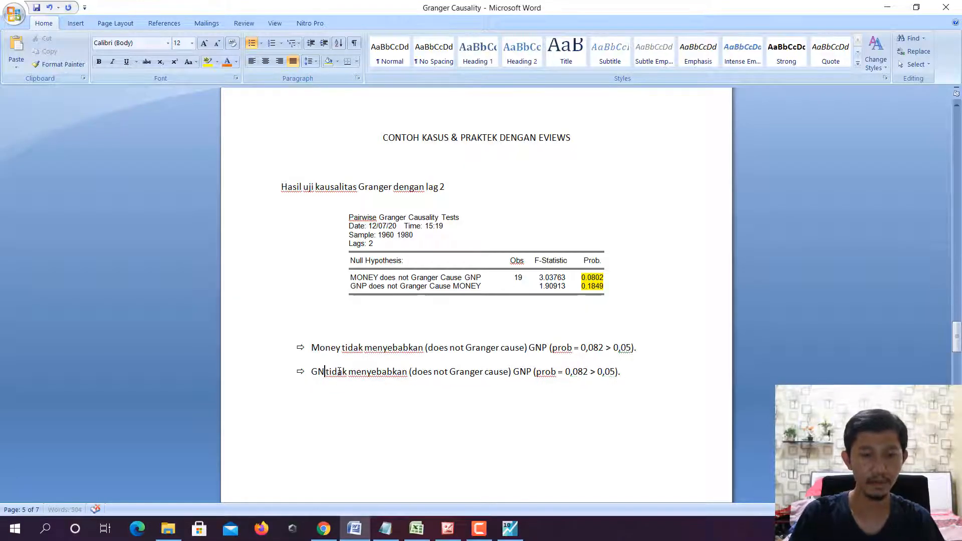
text(P)
- In the second bullet, replace the GNP after "(does not Granger cause)" with "Money" and set the probability to 0,1849
key(Right)
key(Right)
key(Right)
key(Right)
key(Right)
key(Right)
key(Right)
key(Right)
key(Right)
key(Right)
key(Right)
key(Right)
key(Right)
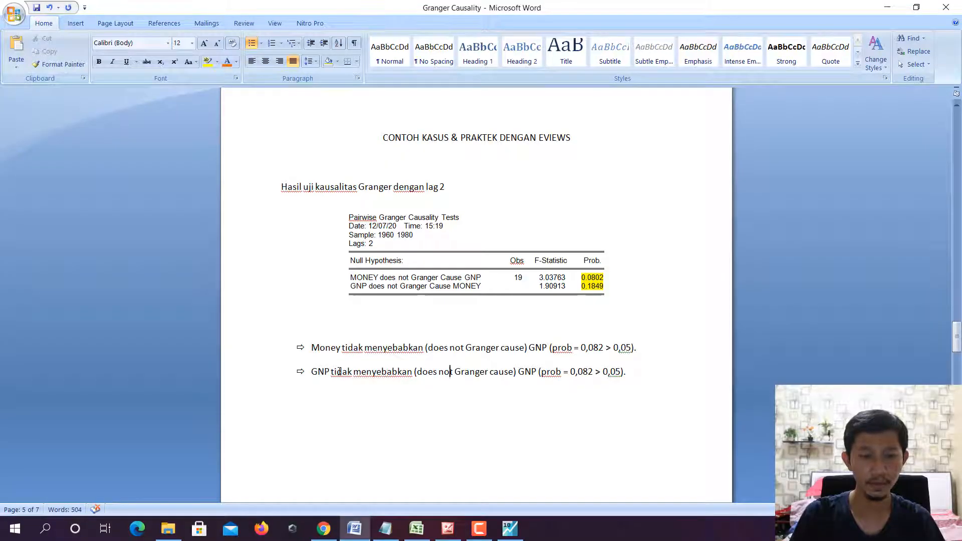
key(Left)
key(shift+Right)
key(shift+Right)
key(shift+Right)
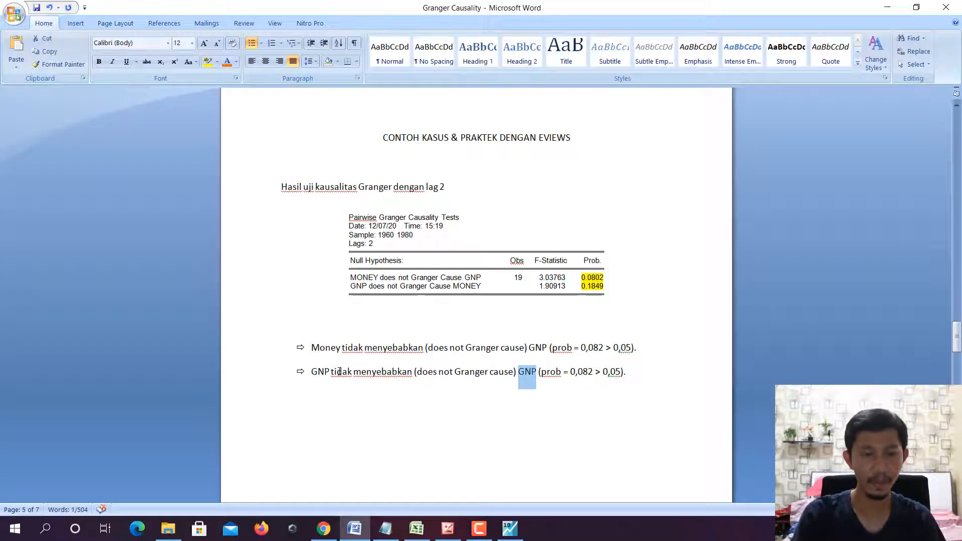
text(Money)
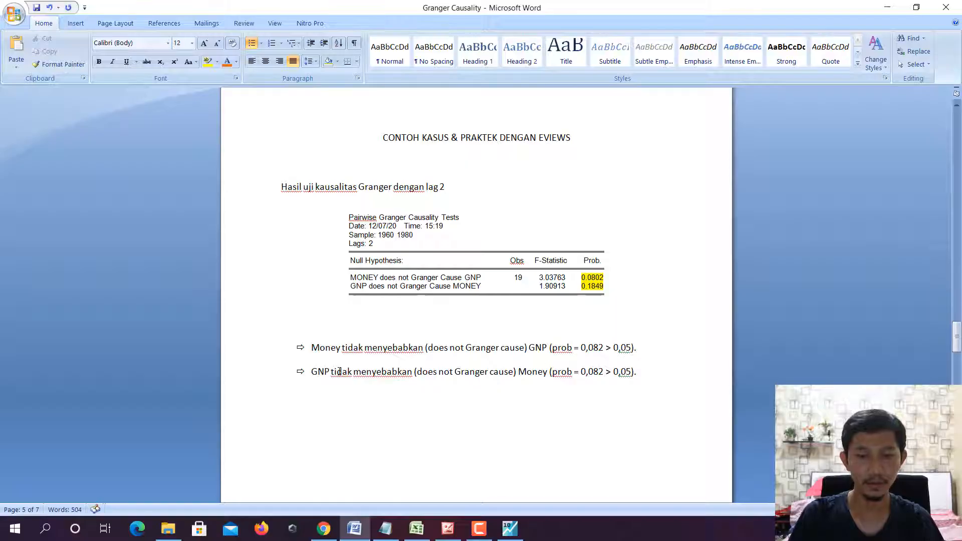
key(Right)
key(Right)
key(shift+Right)
key(shift+Right)
key(shift+Right)
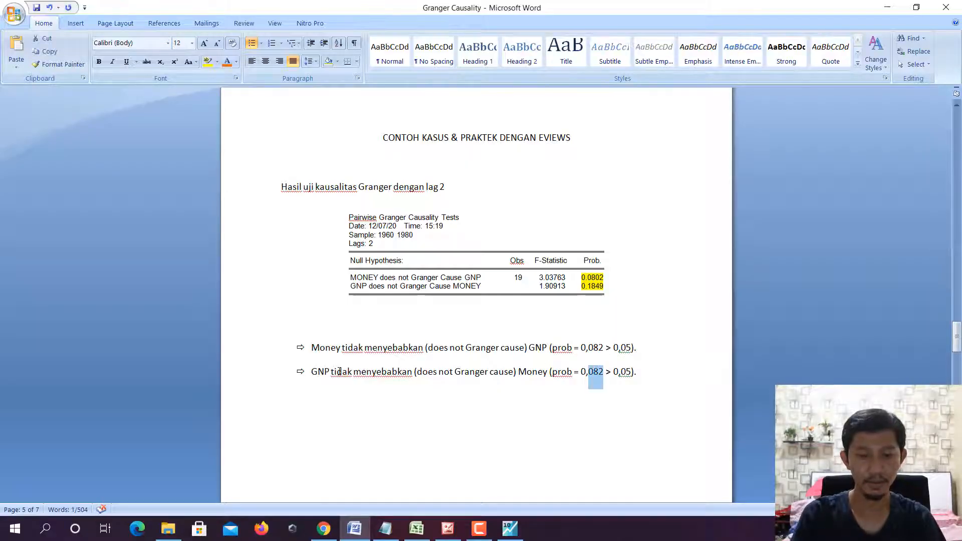
text(1849)
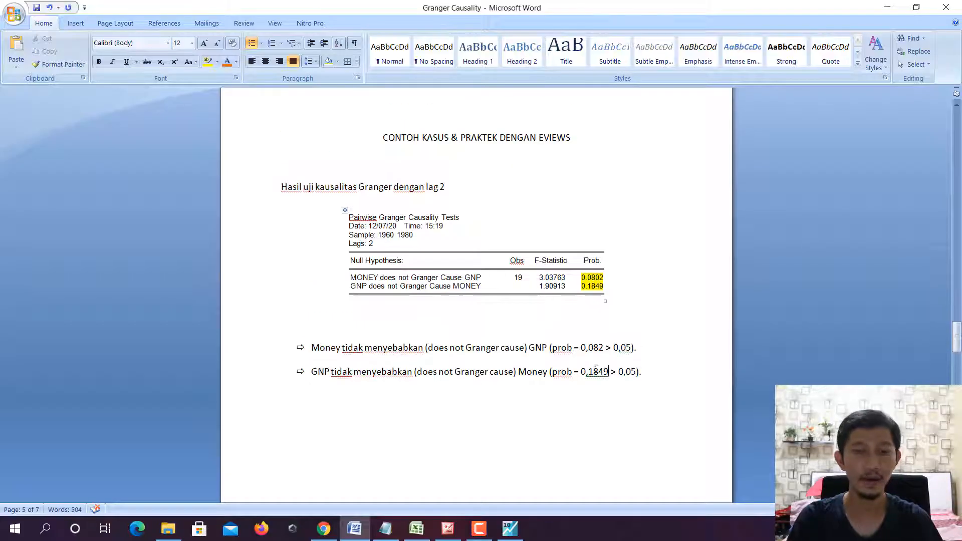
- Duplicate the whole lag 2 results section further down and change the copy's heading to "Hasil uji kausalitas Granger dengan lag 3"
drag(659, 373, 221, 188)
scroll(343, 262, down, 10)
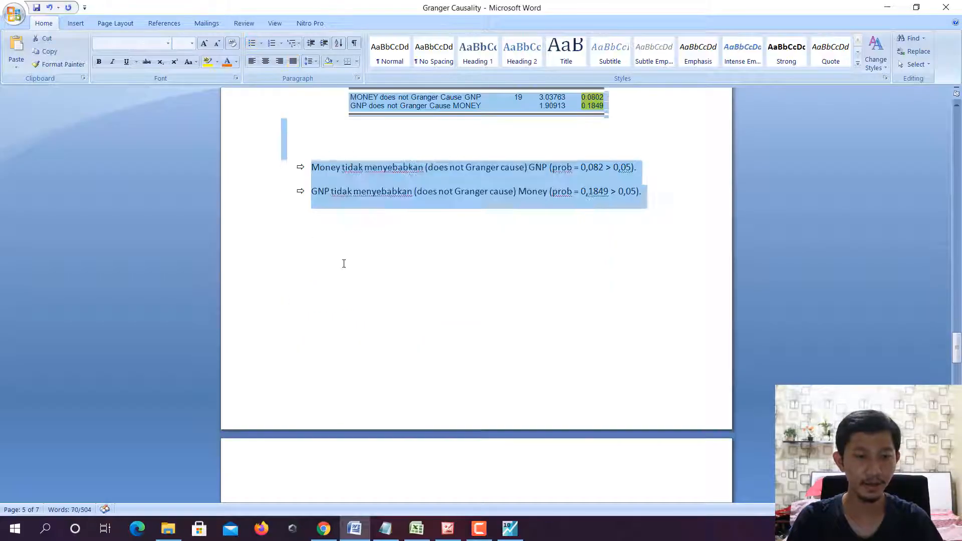
click(345, 315)
key(ctrl+v)
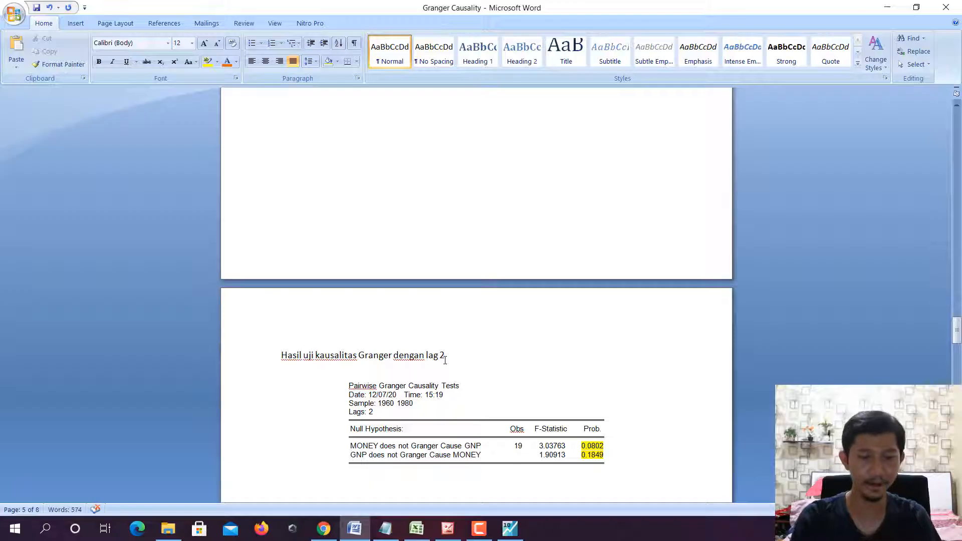
key(BackSpace)
text(3)
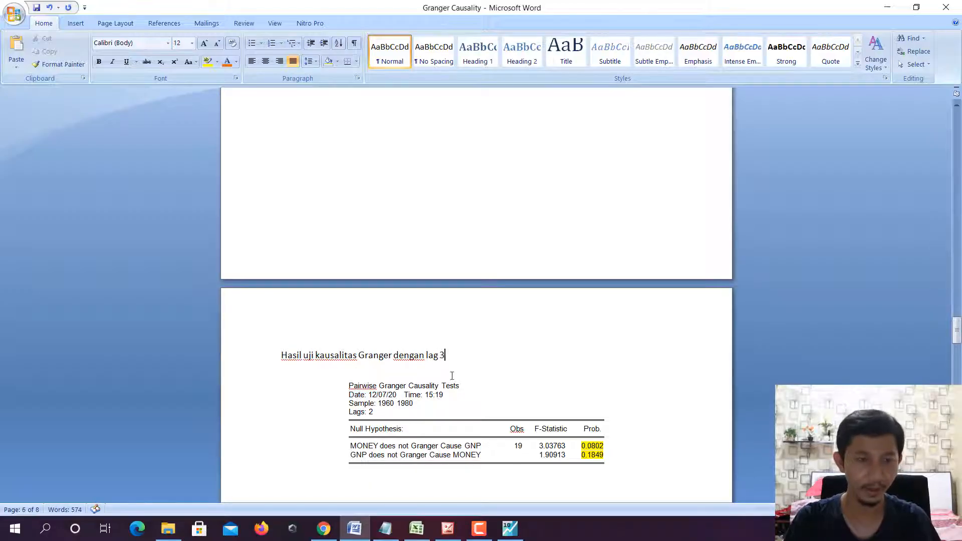
- Switch to EViews and rerun the Granger causality test on the GNP and MONEY group with 3 lags included
click(509, 529)
click(84, 21)
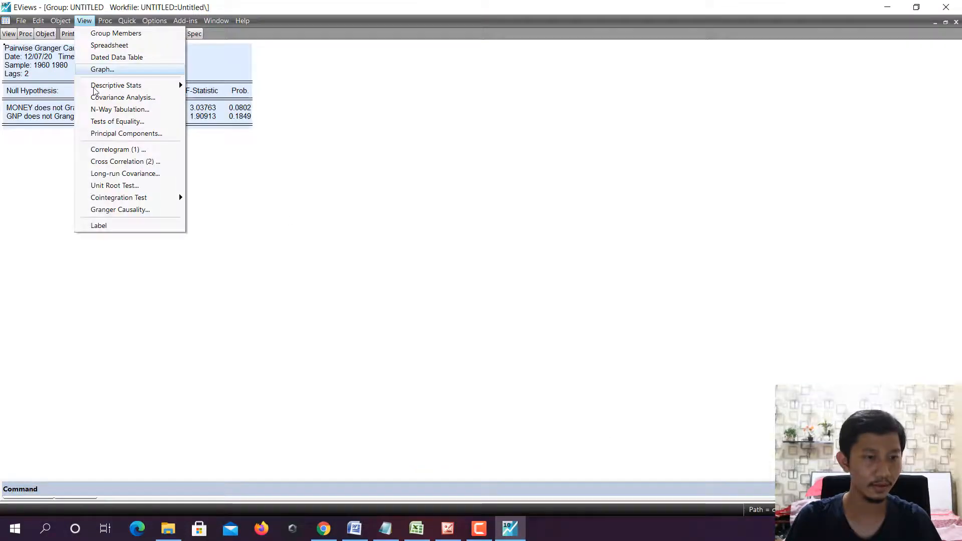
click(140, 210)
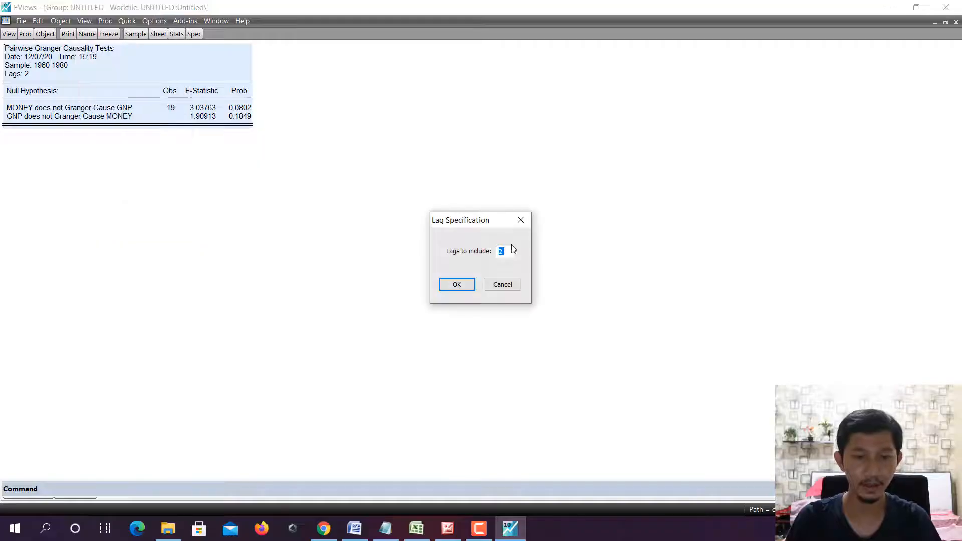
text(3)
click(457, 284)
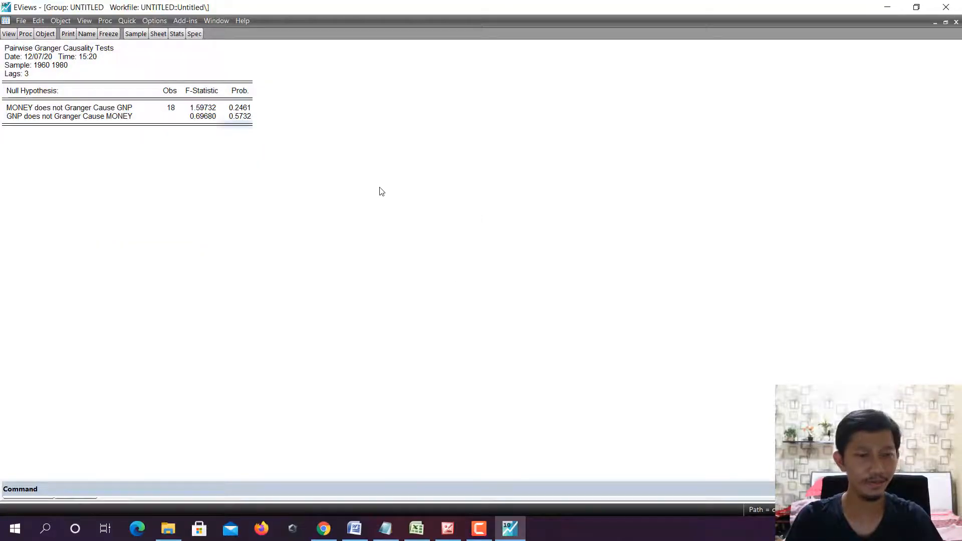
- Copy the entire 3-lag test output with numbers as displayed and switch back to the Granger Causality document in Word
key(ctrl+a)
key(ctrl+c)
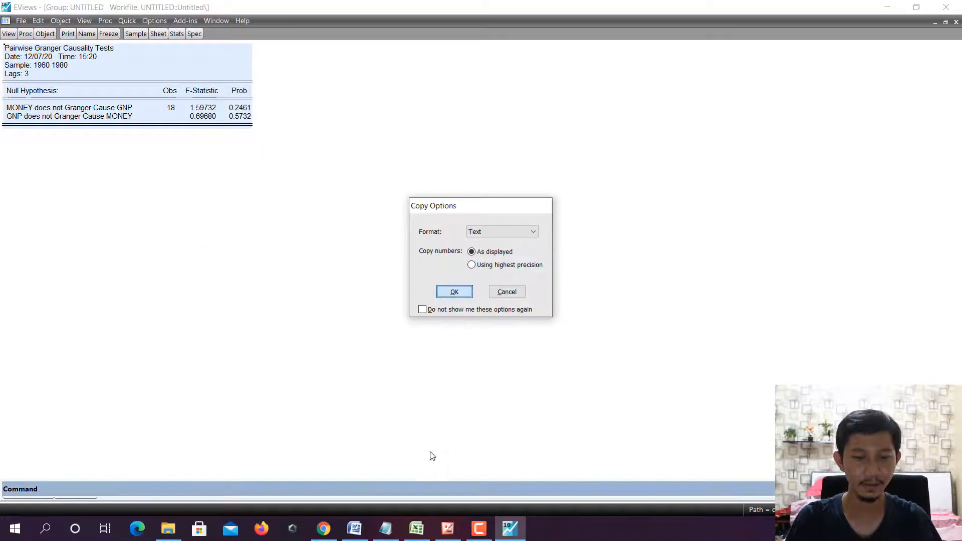
key(Return)
key(alt+Tab)
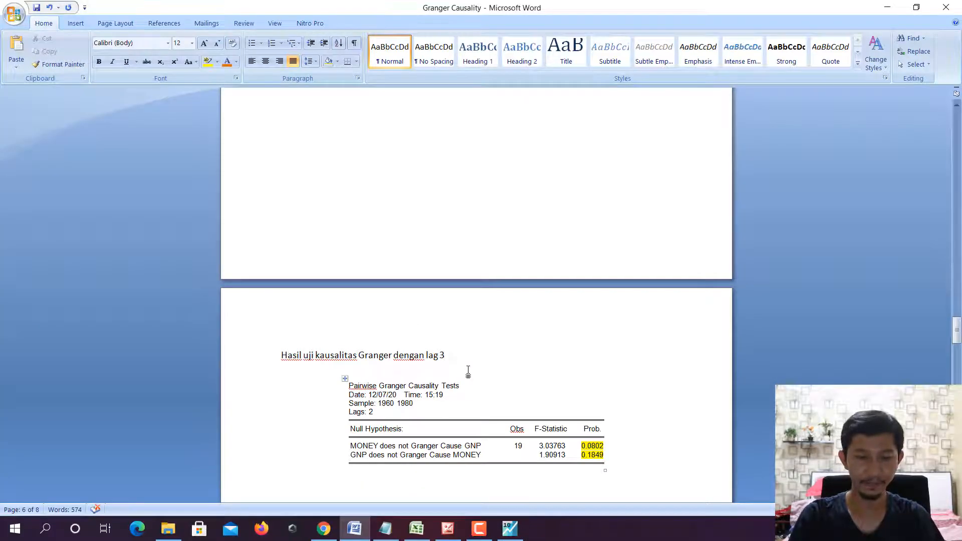
- Paste the 3-lag test output between the lag 3 heading and the duplicated lag 2 table, and center it
click(468, 370)
key(Return)
key(Return)
key(Return)
key(Return)
key(ctrl+v)
scroll(337, 309, down, 3)
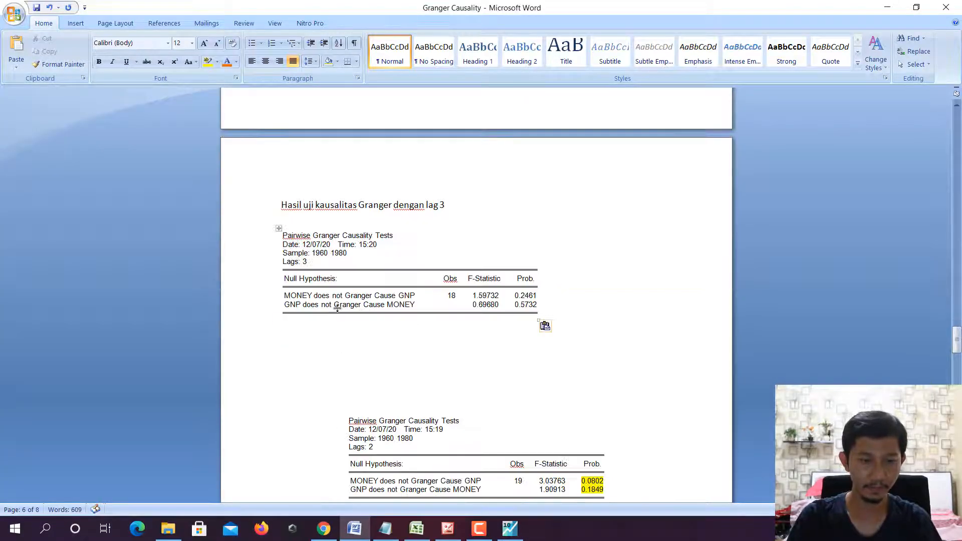
click(279, 228)
key(ctrl+e)
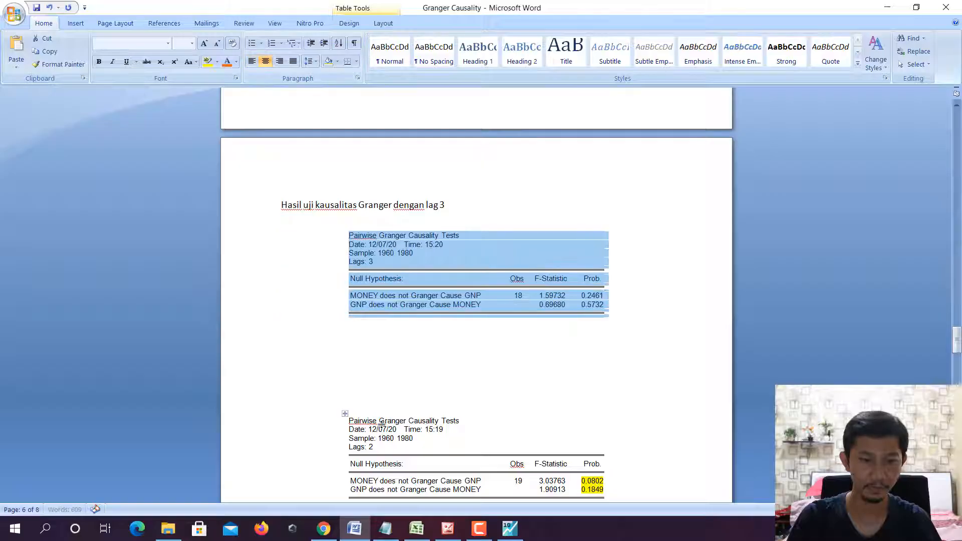
- Delete the duplicated lag 2 table in the lag 3 section and remove surplus blank lines above the bulleted conclusions
click(345, 414)
key(Delete)
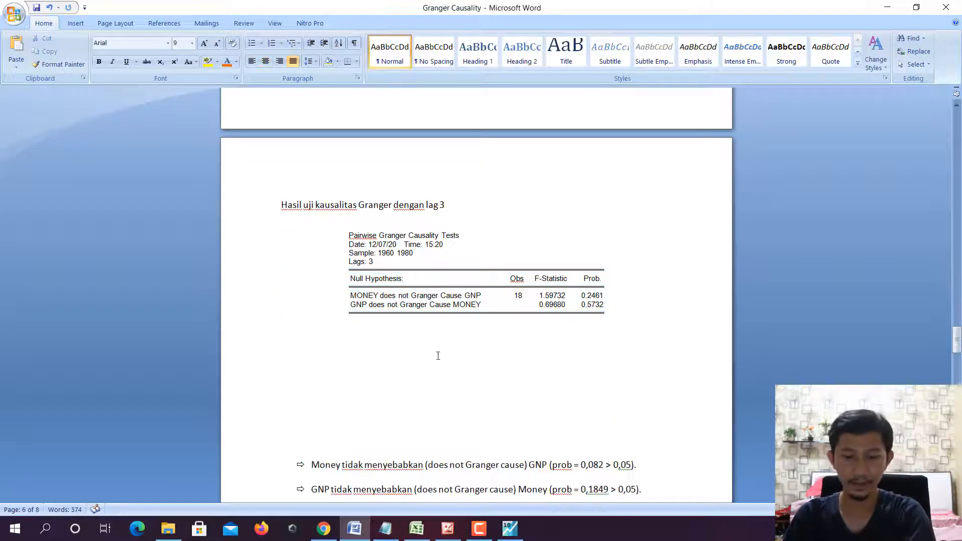
click(437, 355)
key(Delete)
key(Delete)
key(Delete)
key(Delete)
key(Delete)
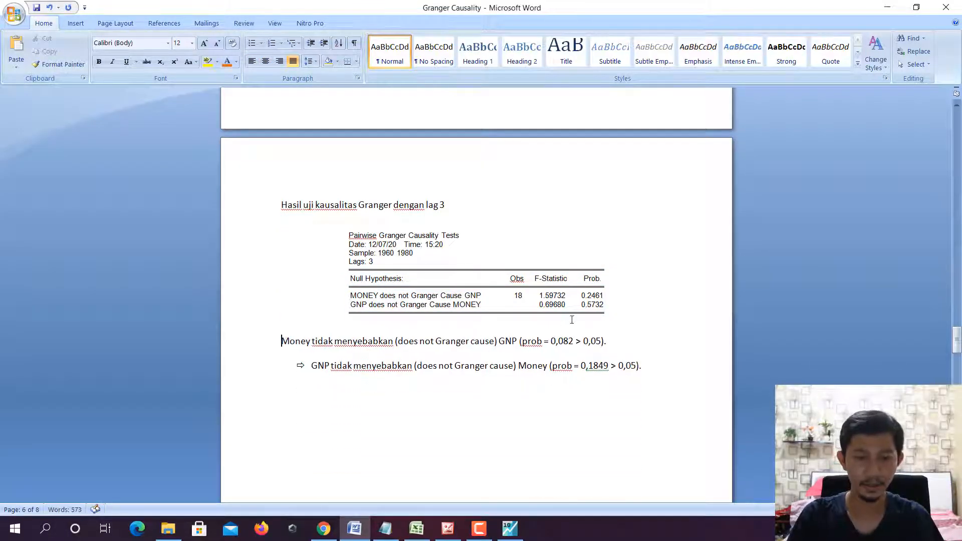
key(ctrl+z)
- Highlight both probabilities in the lag 3 table in yellow and set the conclusions' prob values to 0,2461 for Money and 0,5732 for GNP
drag(581, 294, 603, 304)
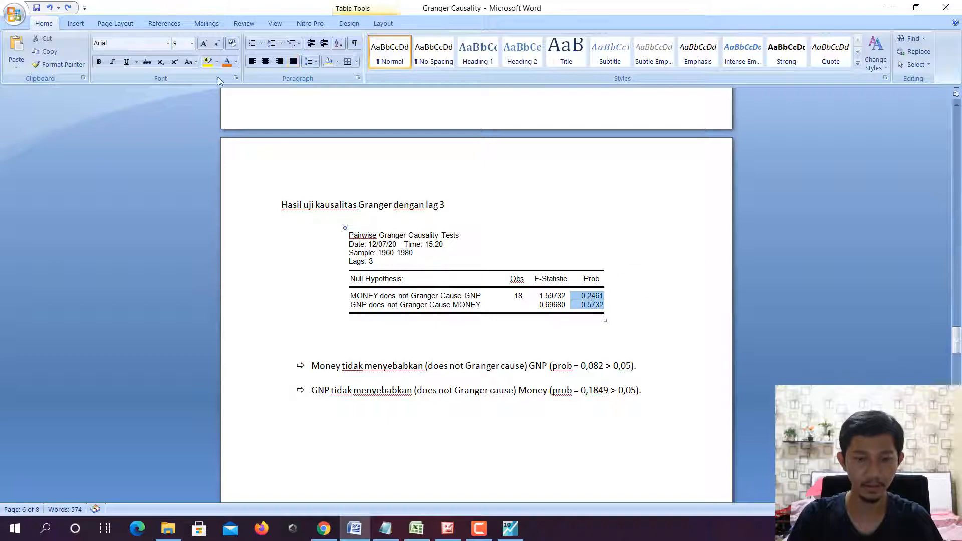
click(207, 62)
click(590, 366)
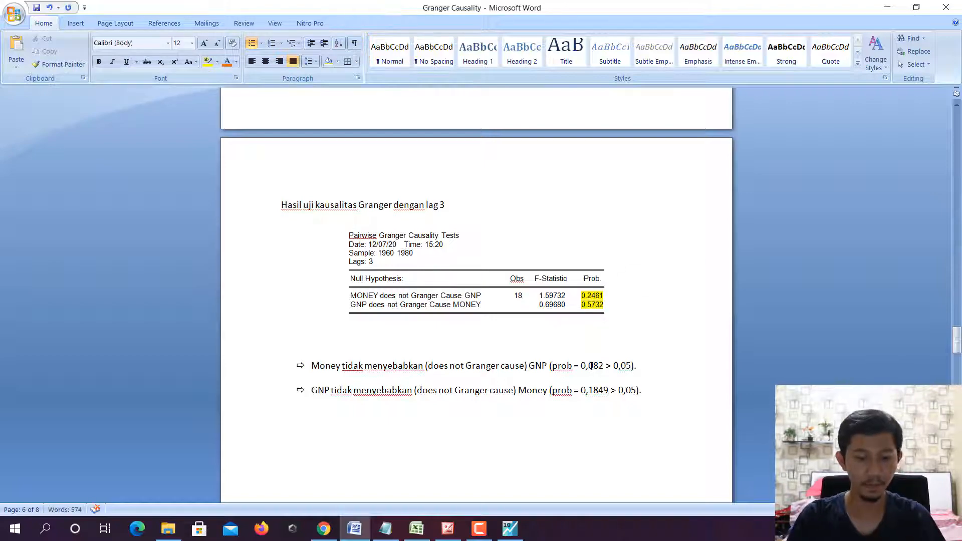
drag(588, 365, 608, 390)
text(2461)
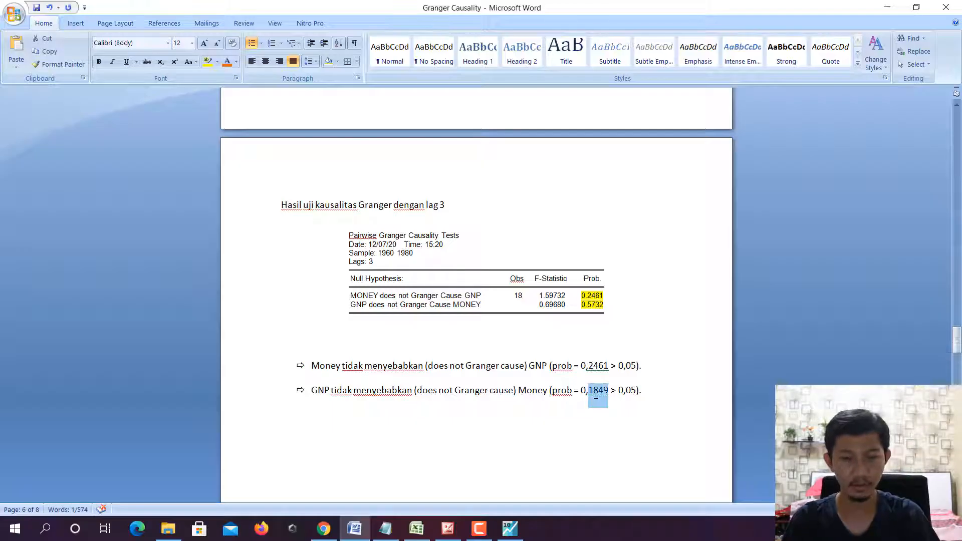
text(5732)
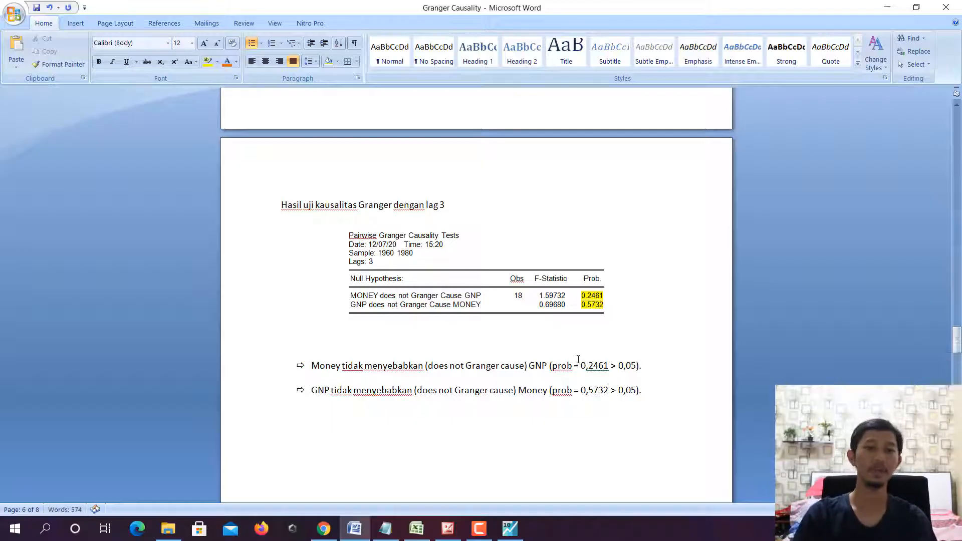
- Duplicate the whole lag 3 section below its conclusions and change the copy's heading to "Hasil uji kausalitas Granger dengan lag 4"
scroll(585, 356, down, 3)
drag(489, 325, 281, 120)
key(ctrl+c)
click(348, 385)
key(ctrl+v)
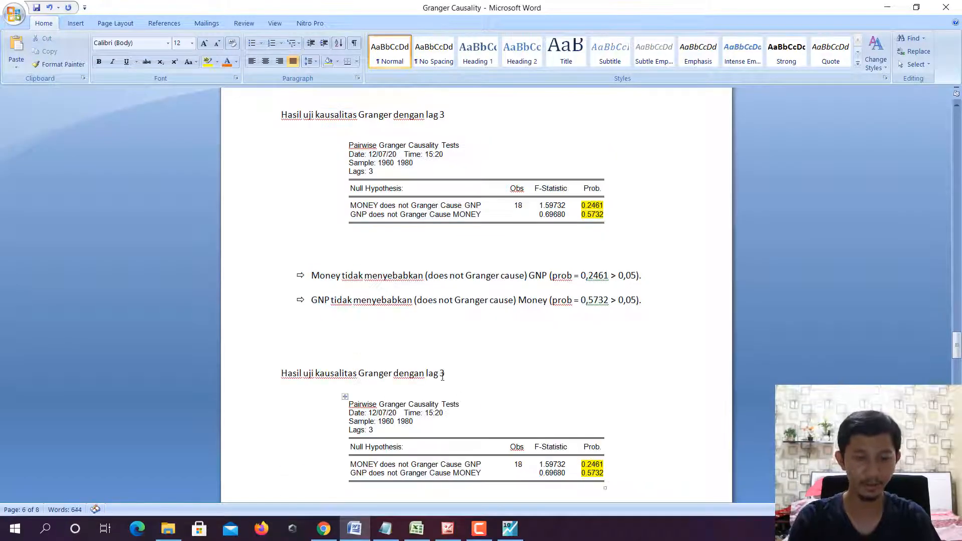
key(BackSpace)
text(4)
- Delete the copied 3-lag output table under the lag 4 heading
scroll(444, 374, down, 3)
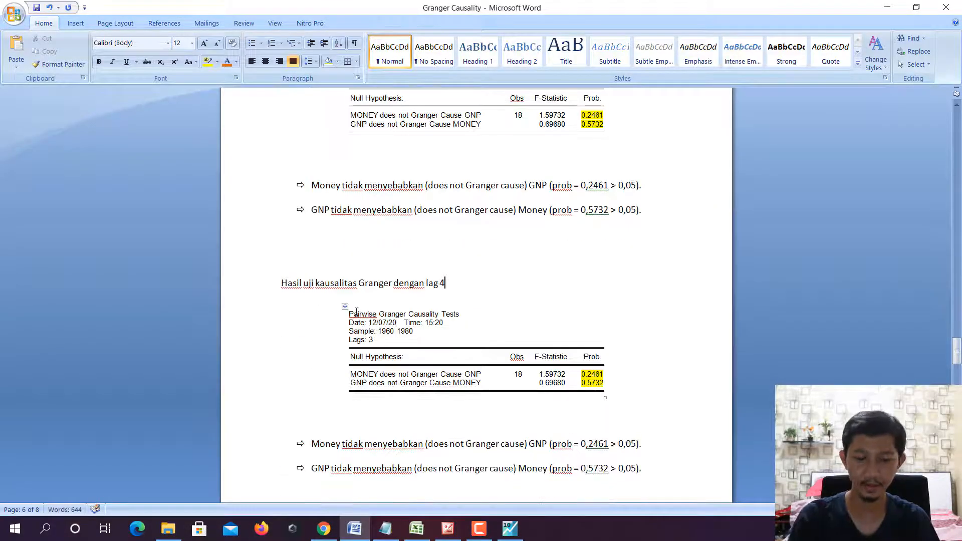
click(346, 306)
key(BackSpace)
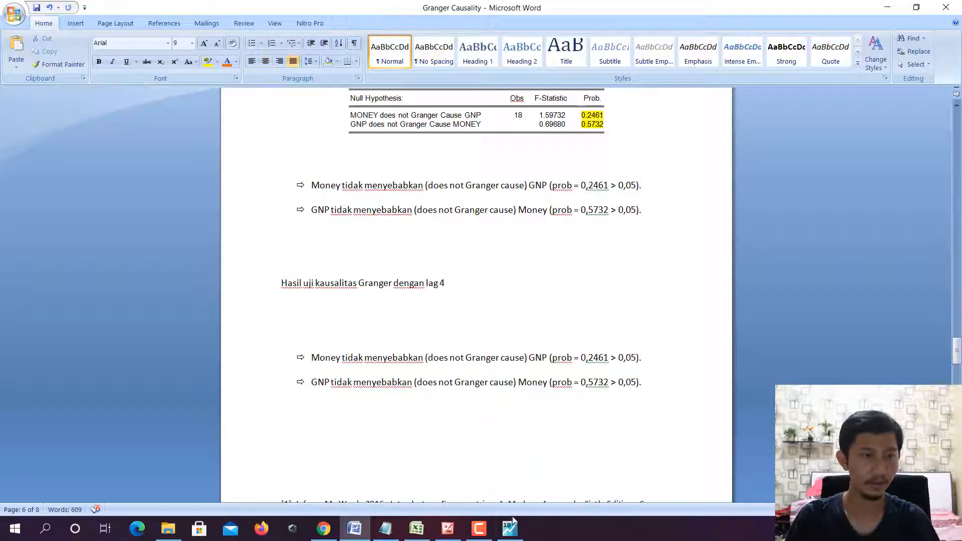
- Switch to EViews and rerun the Granger causality test on the group with 4 lags included
click(512, 521)
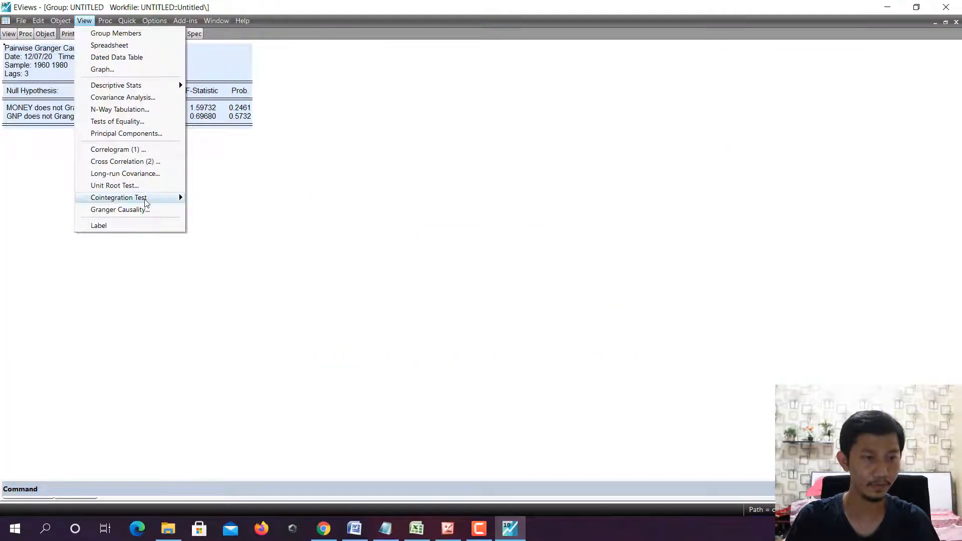
click(120, 210)
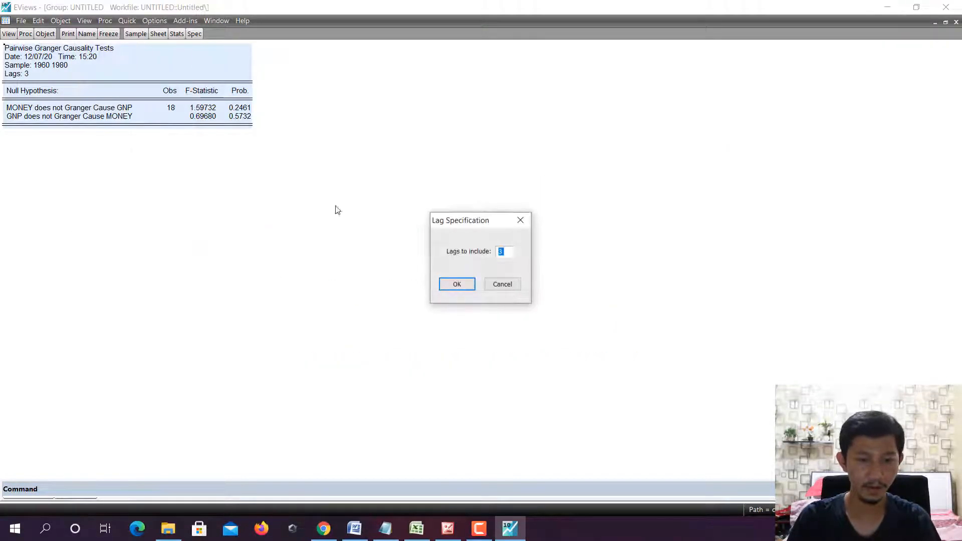
text(4)
click(440, 282)
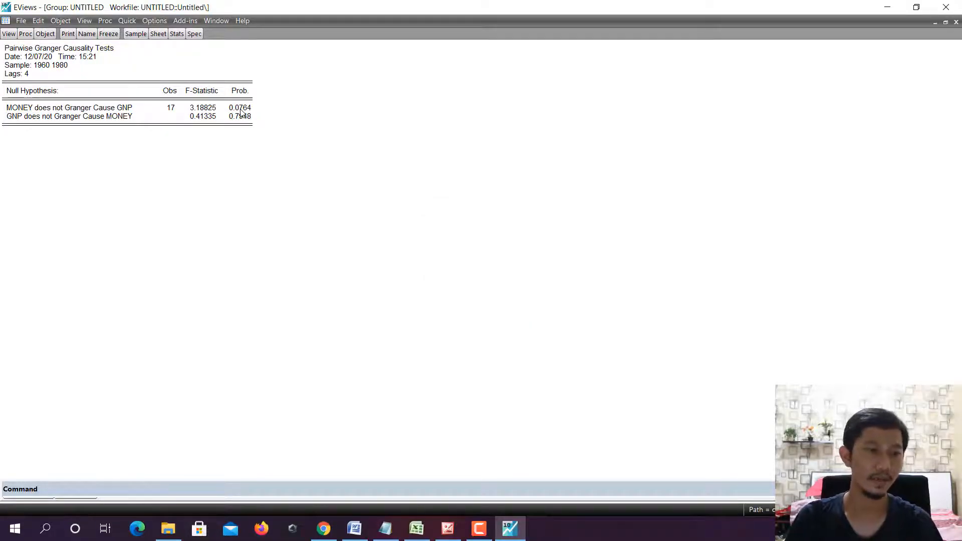
- Rerun the Granger causality test on the group with 9 lags included
click(84, 21)
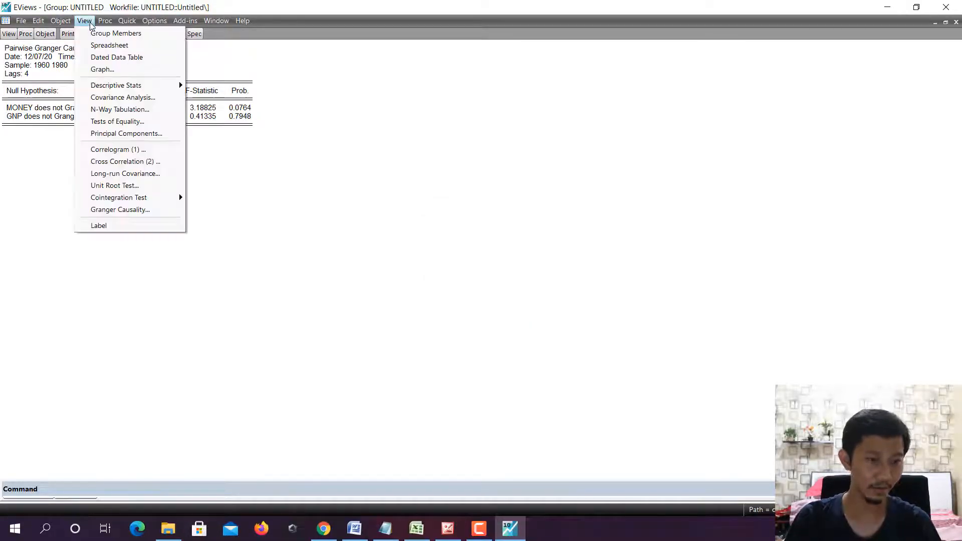
click(137, 210)
text(9)
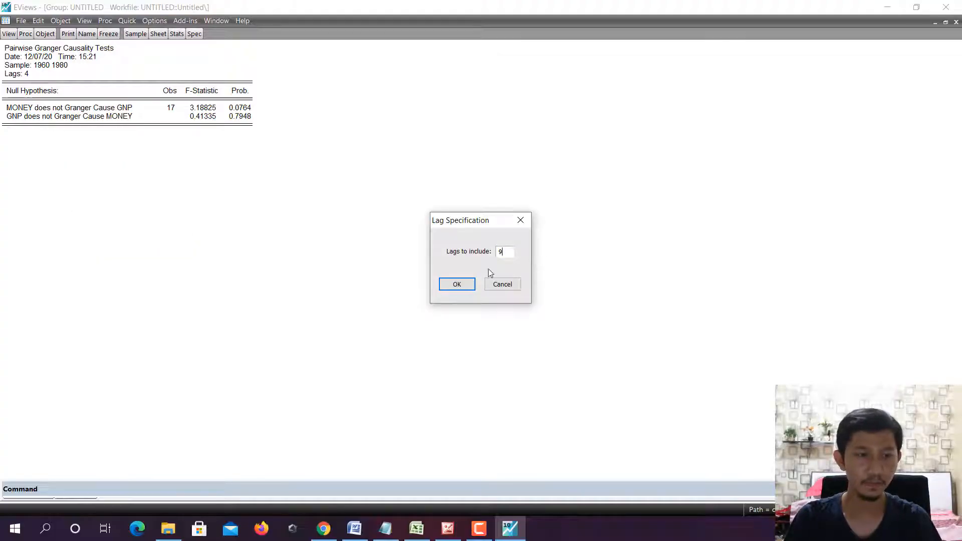
click(457, 284)
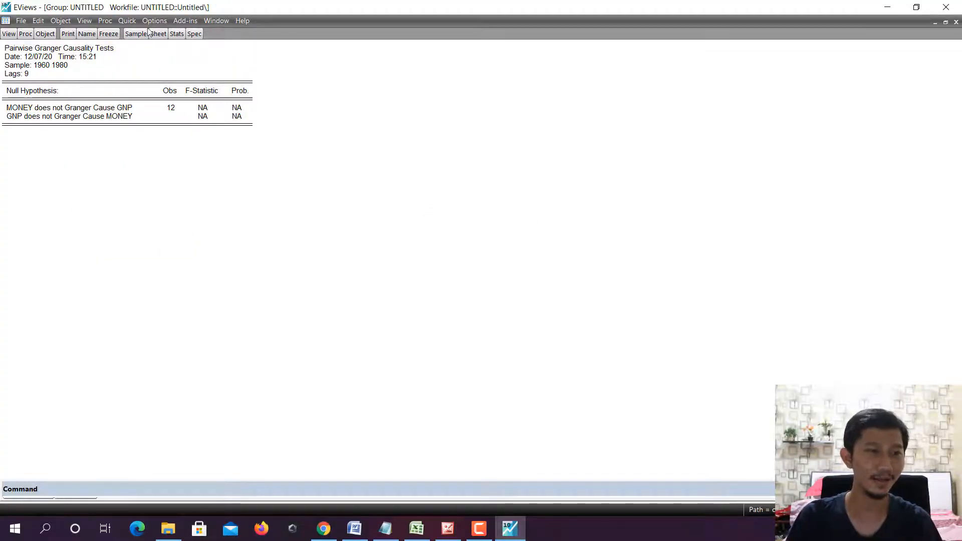
- Rerun the Granger causality test on the group with 8 lags included
click(92, 21)
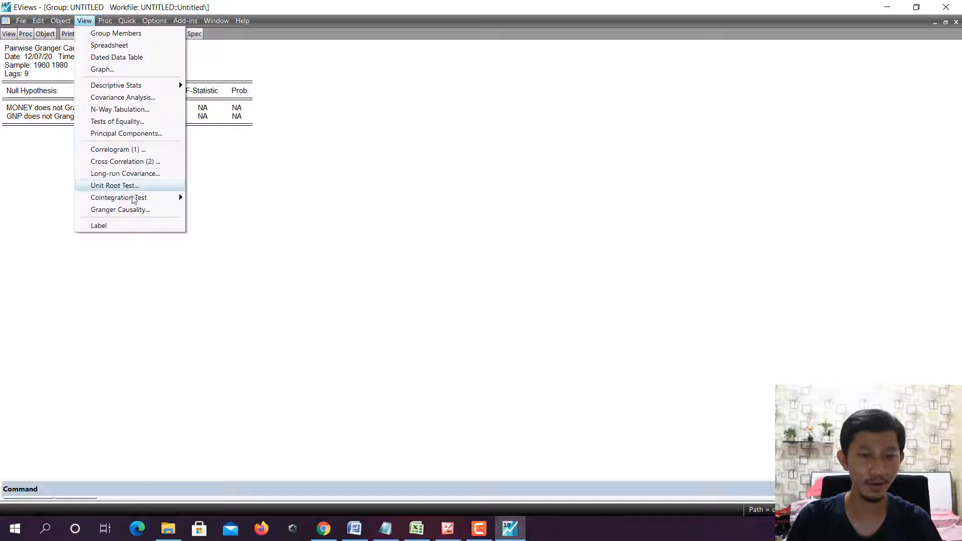
click(135, 210)
text(8)
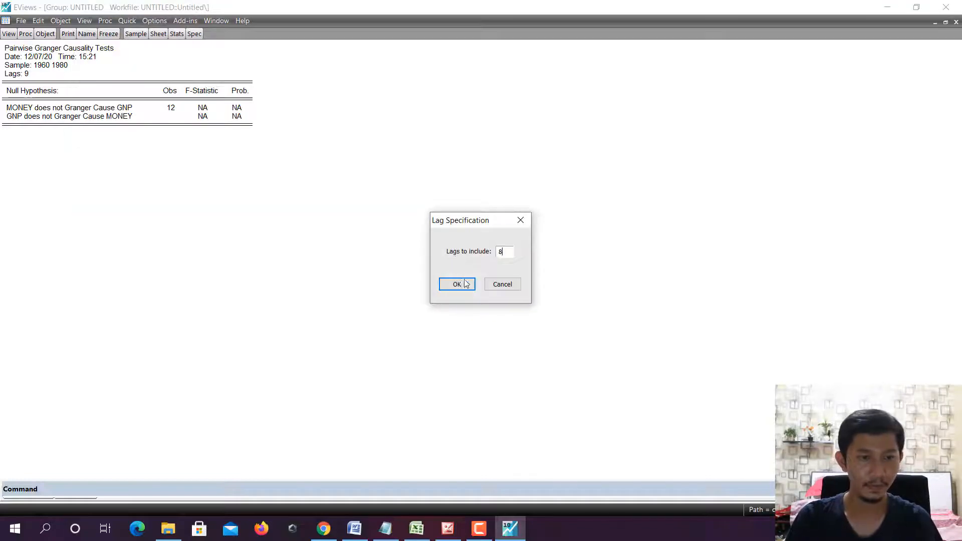
click(462, 285)
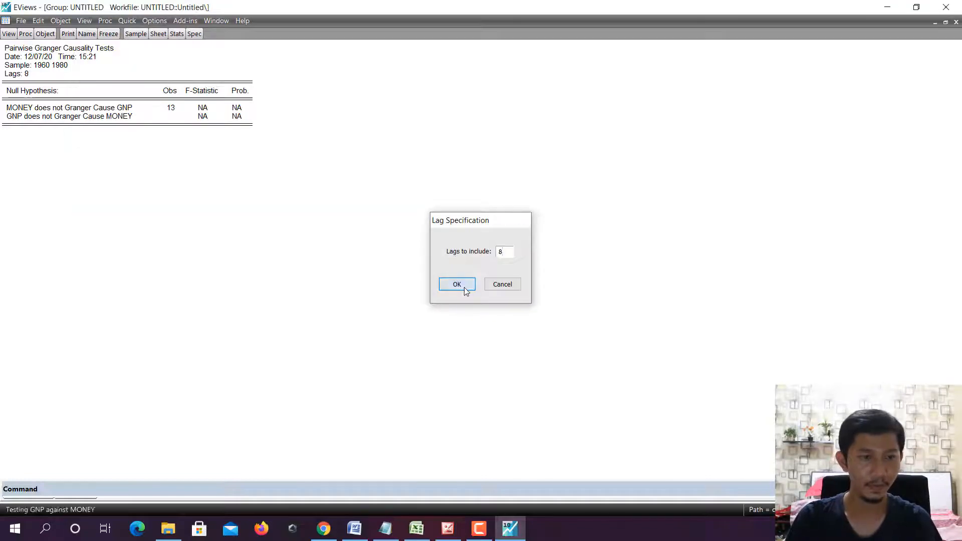
- Rerun the Granger causality test on the group with 7 lags included
click(79, 21)
click(147, 211)
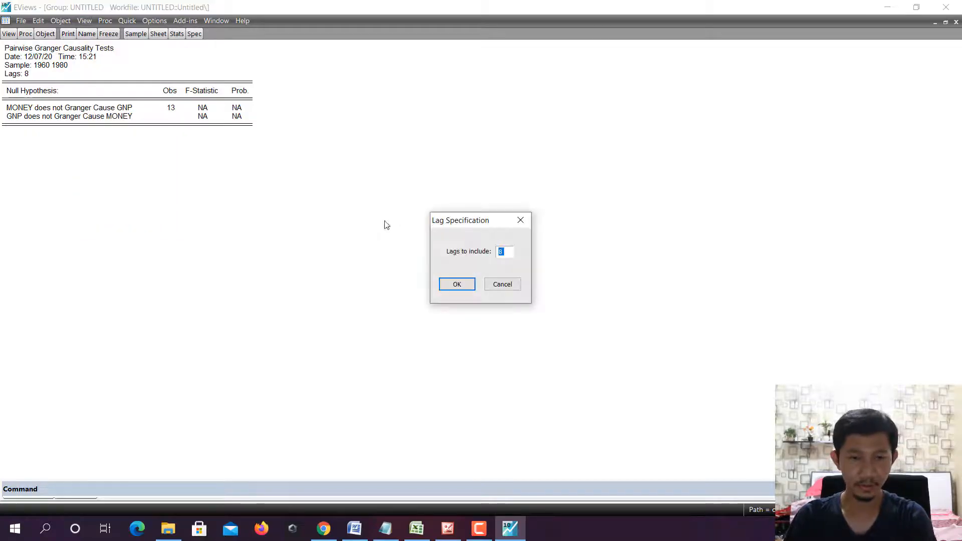
text(7)
key(Return)
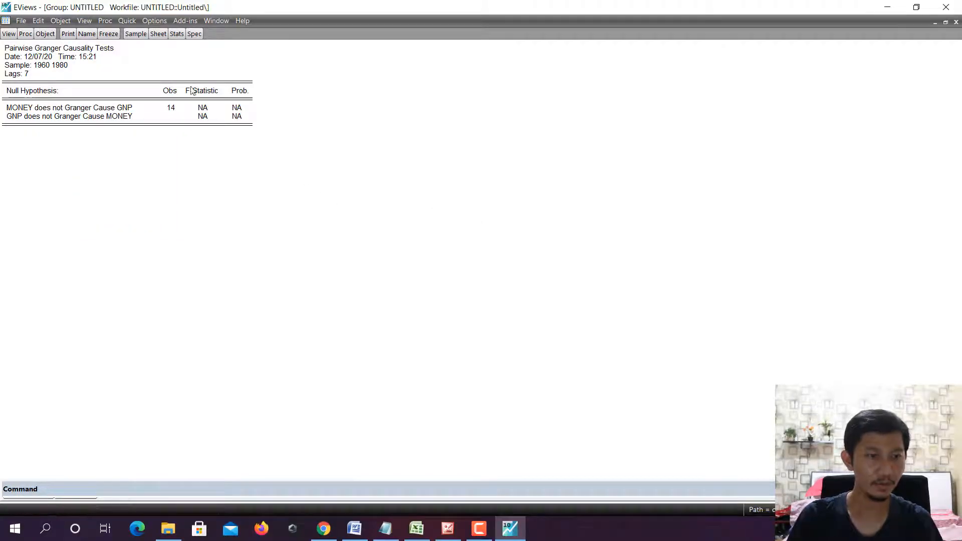
- Rerun the Granger causality test with 6 lags included and examine the probabilities for both null hypotheses
click(84, 21)
click(146, 211)
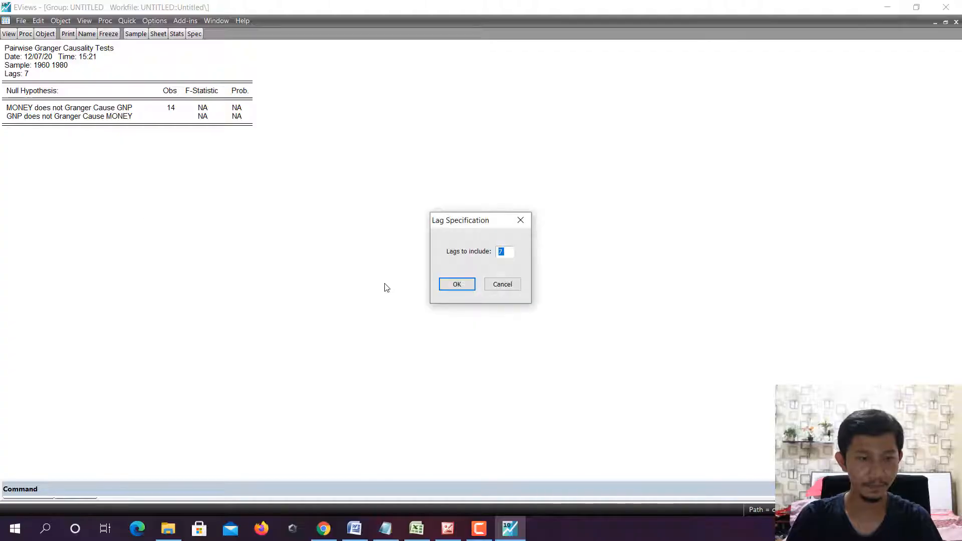
text(6)
click(451, 284)
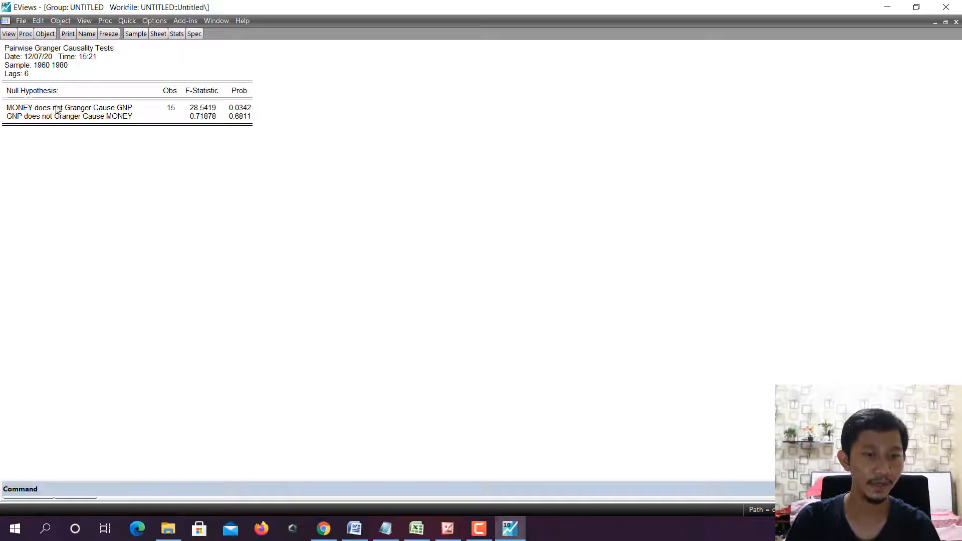
click(248, 108)
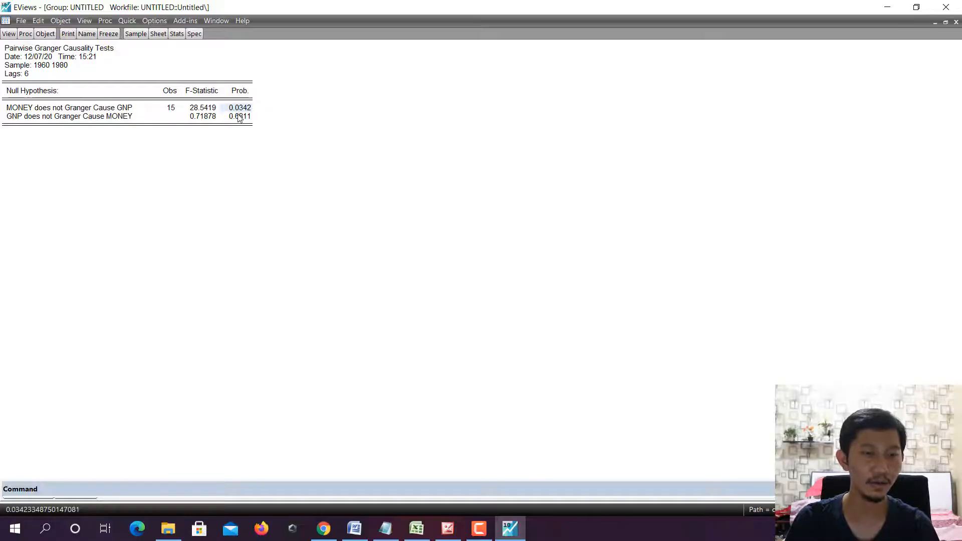
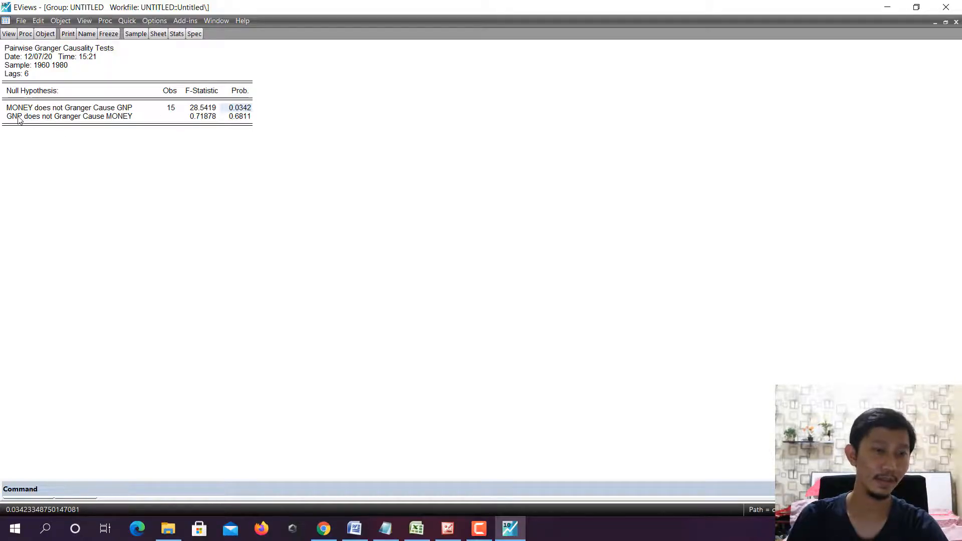
click(130, 127)
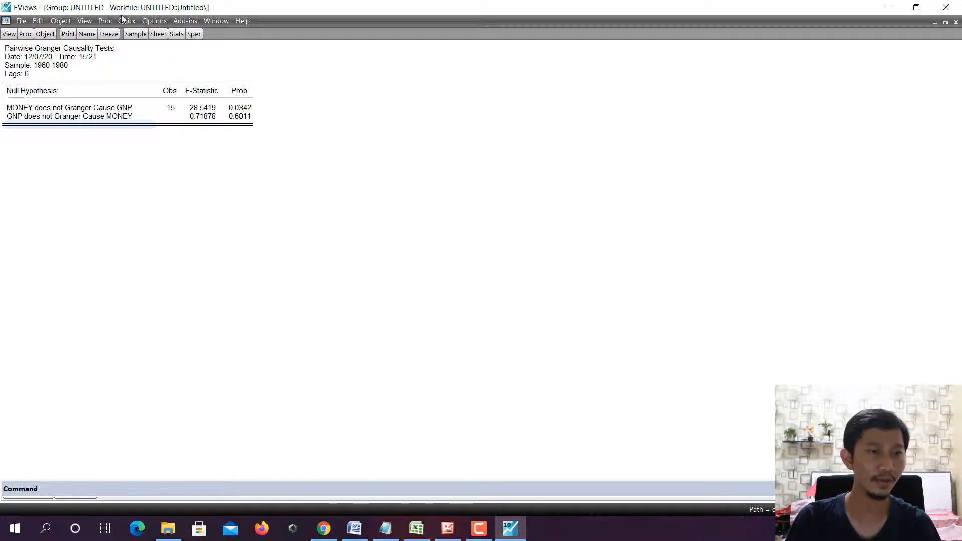
- Close the Granger causality output and confirm deleting the untitled group to return to the workfile
click(88, 22)
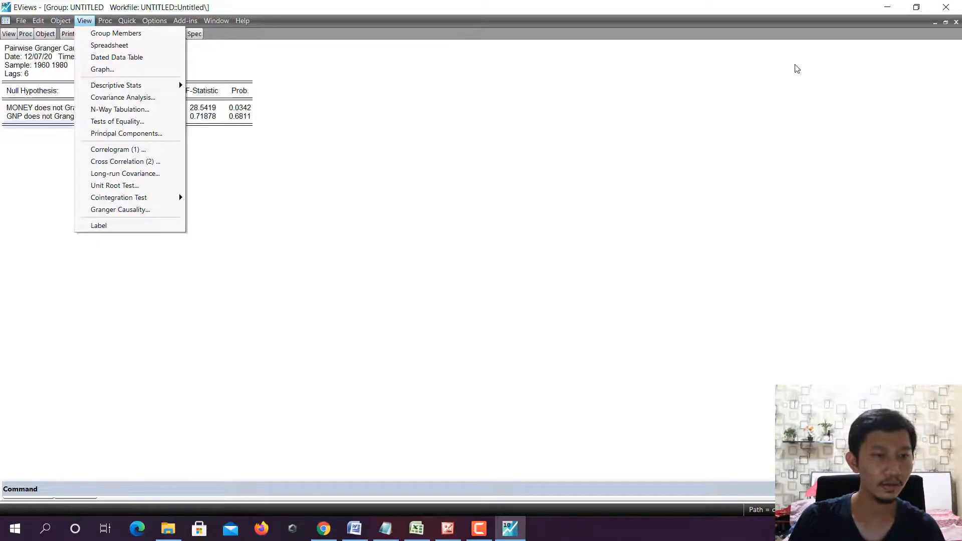
click(956, 22)
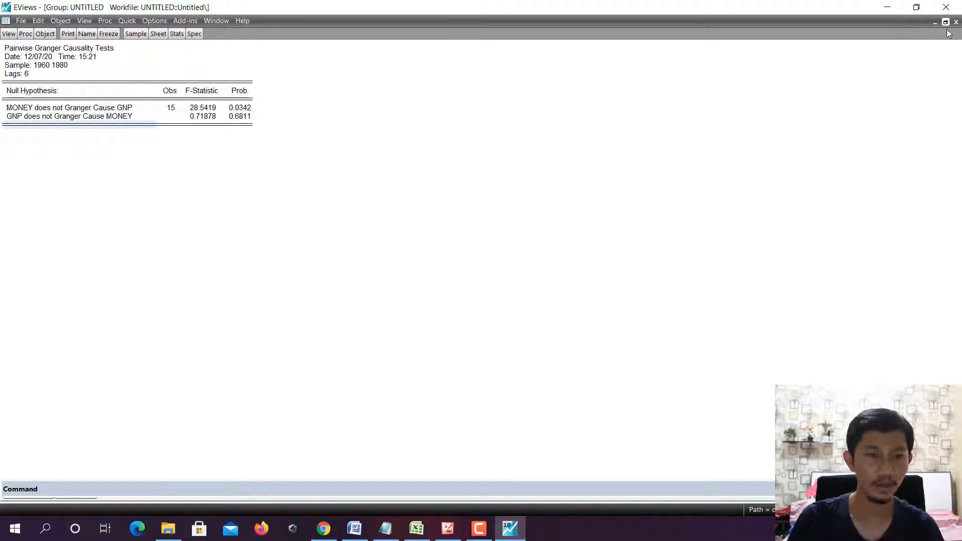
click(956, 22)
click(451, 288)
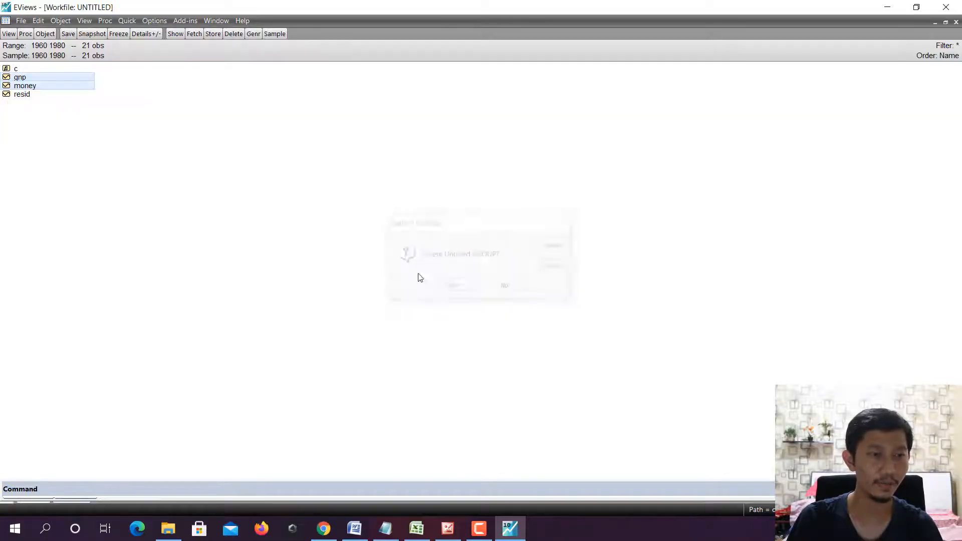
- Open the gnp and money series as a VAR and estimate a standard VAR with lag intervals 1 2 and exogenous variable c
right_click(21, 85)
mouse_move(115, 90)
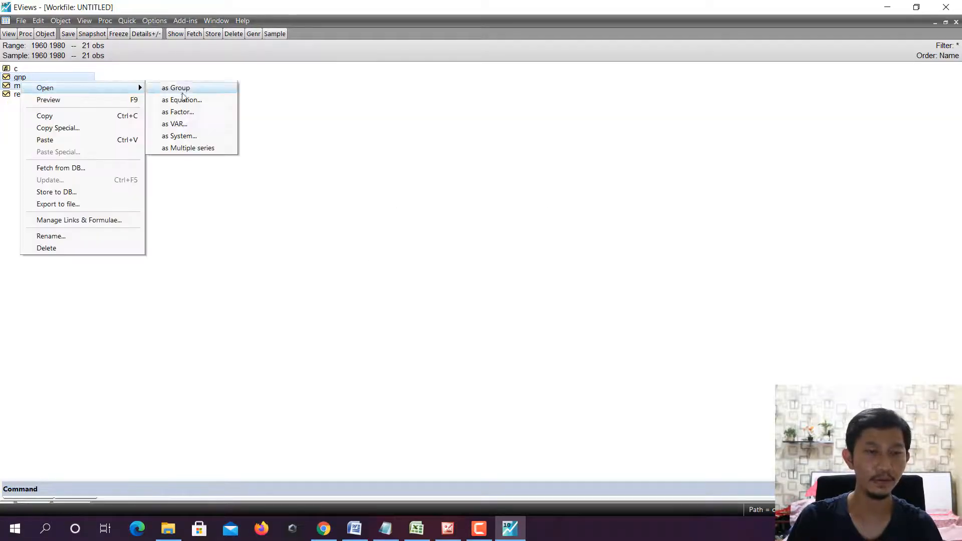
click(198, 125)
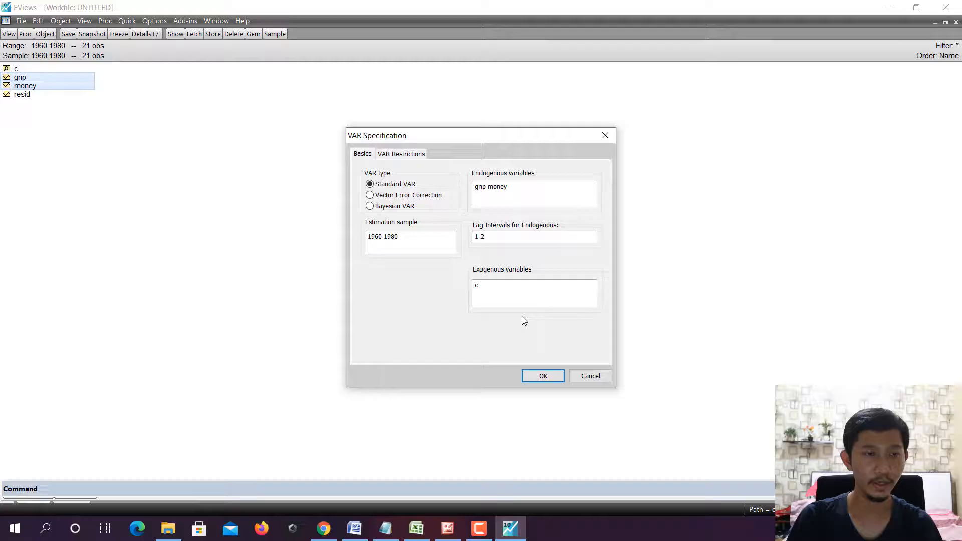
click(543, 375)
- Run the lag length criteria for the estimated VAR with 6 lags included
click(84, 20)
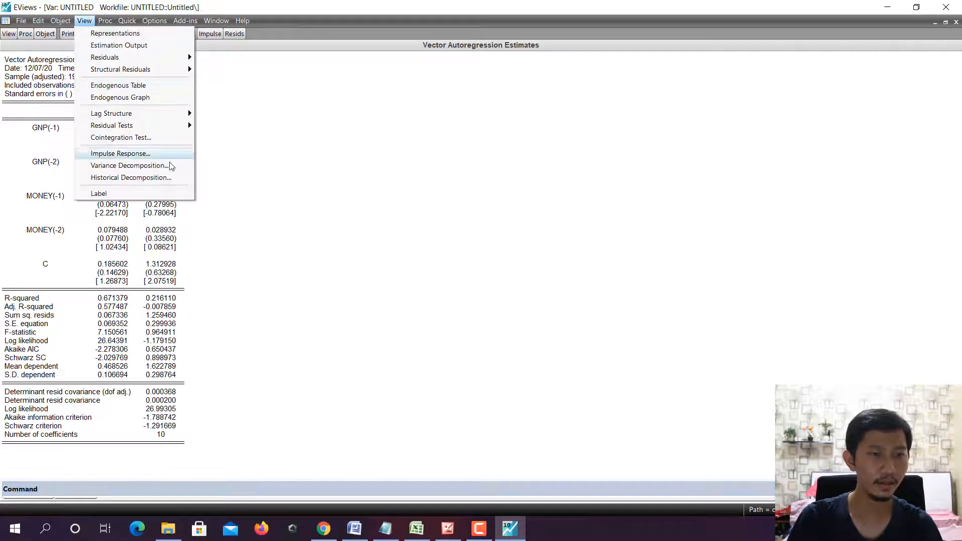
mouse_move(179, 114)
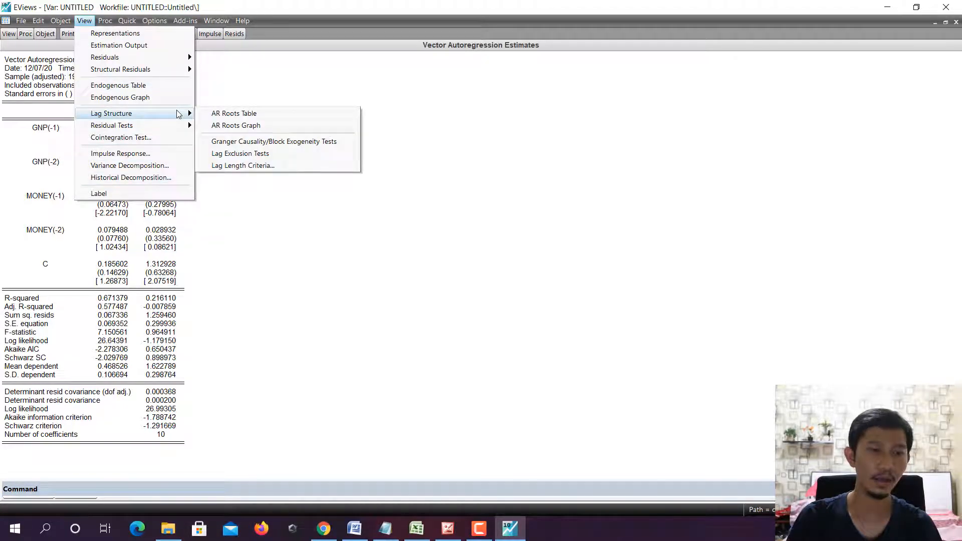
click(273, 165)
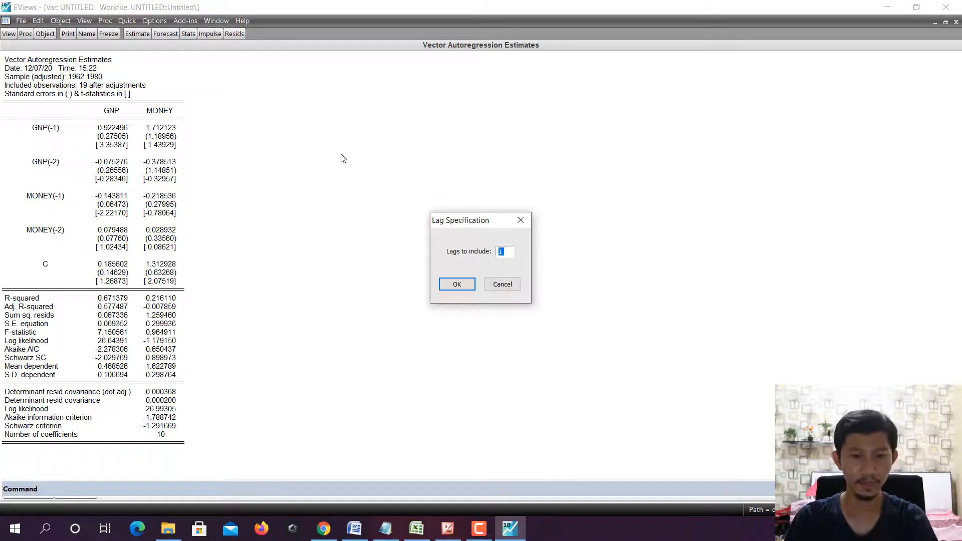
text(6)
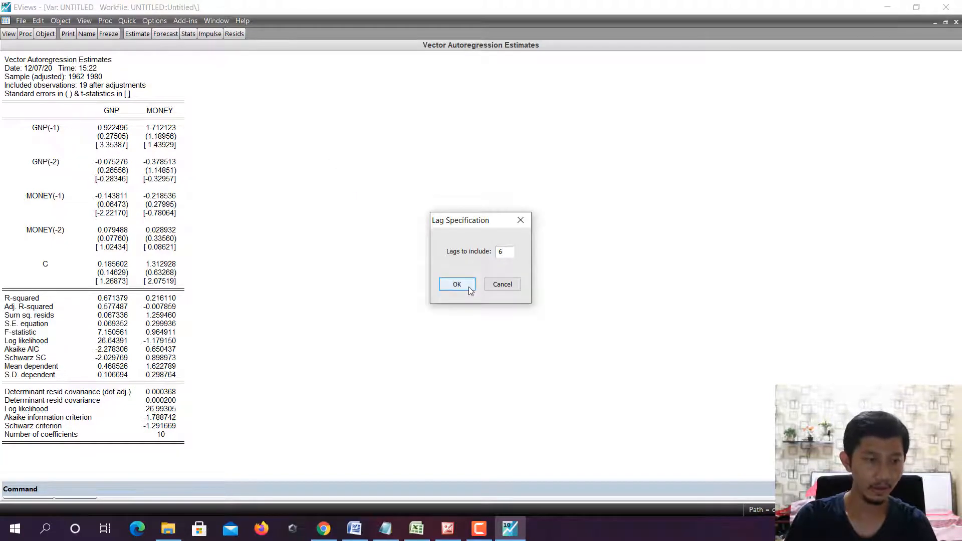
click(468, 286)
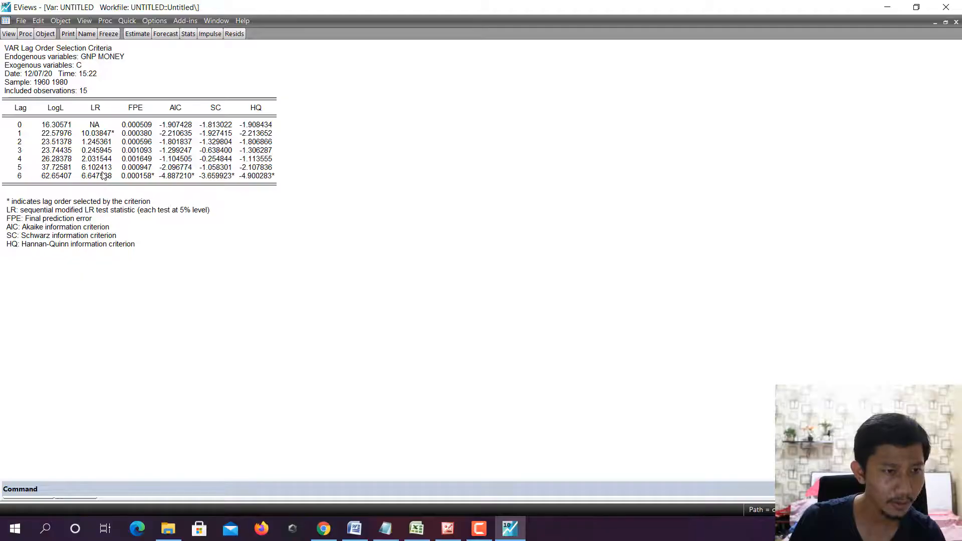
- Rerun the lag length criteria for the estimated VAR with 5 lags included
click(84, 22)
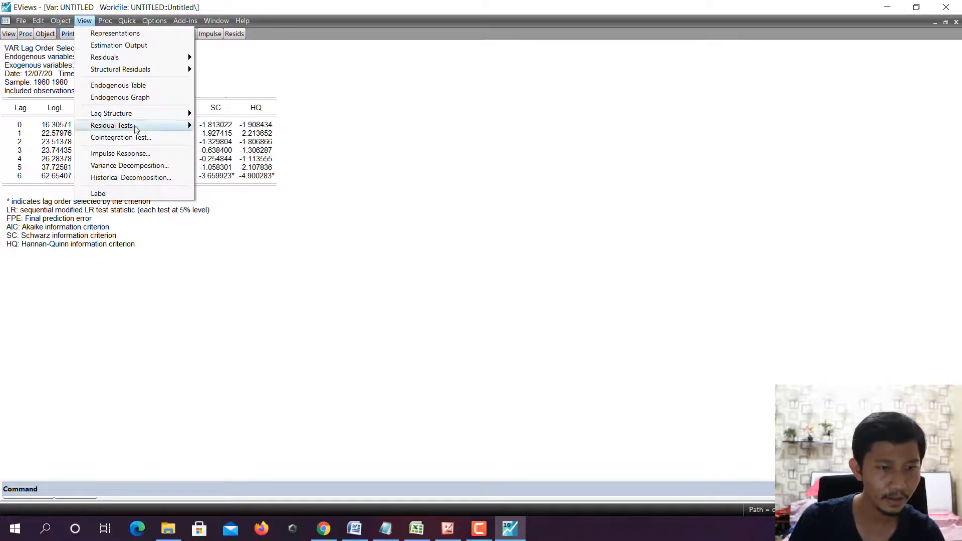
mouse_move(185, 113)
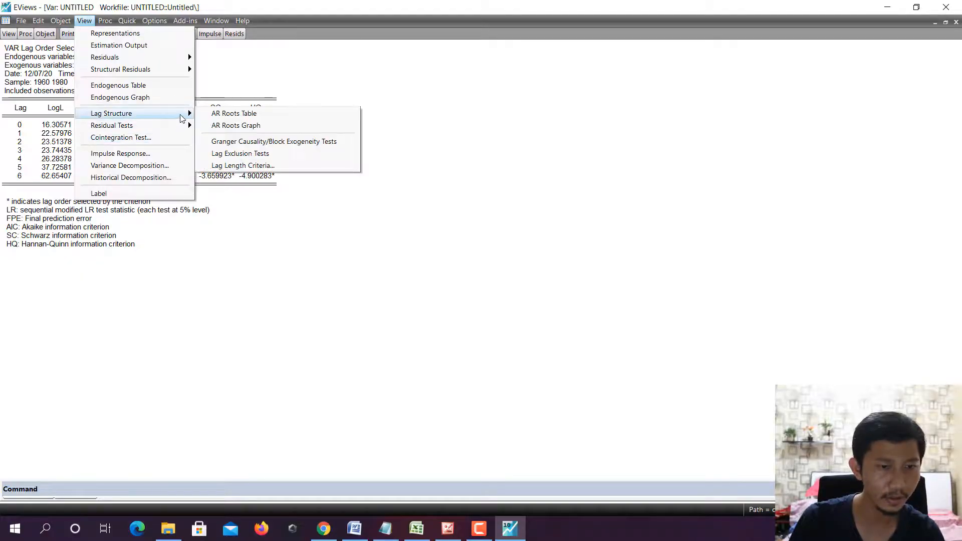
click(235, 166)
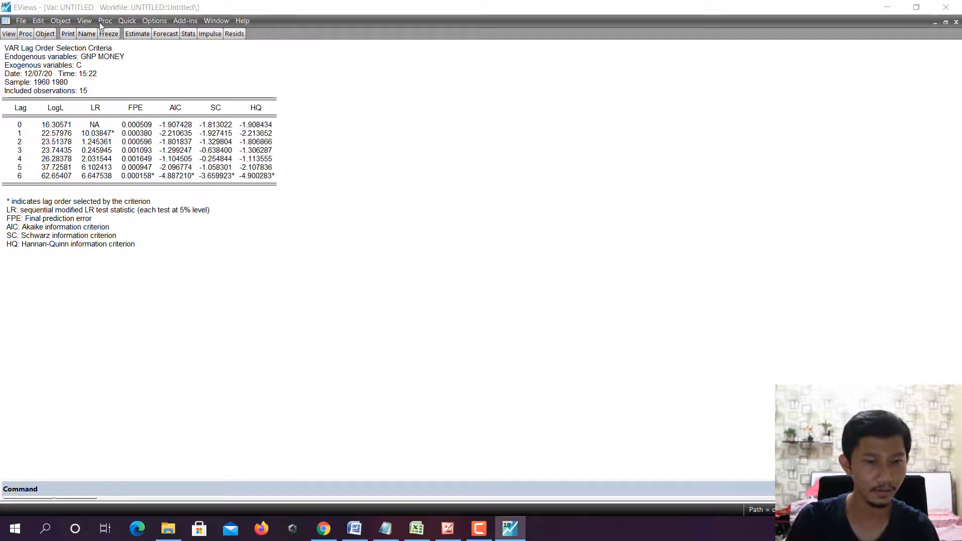
text(5)
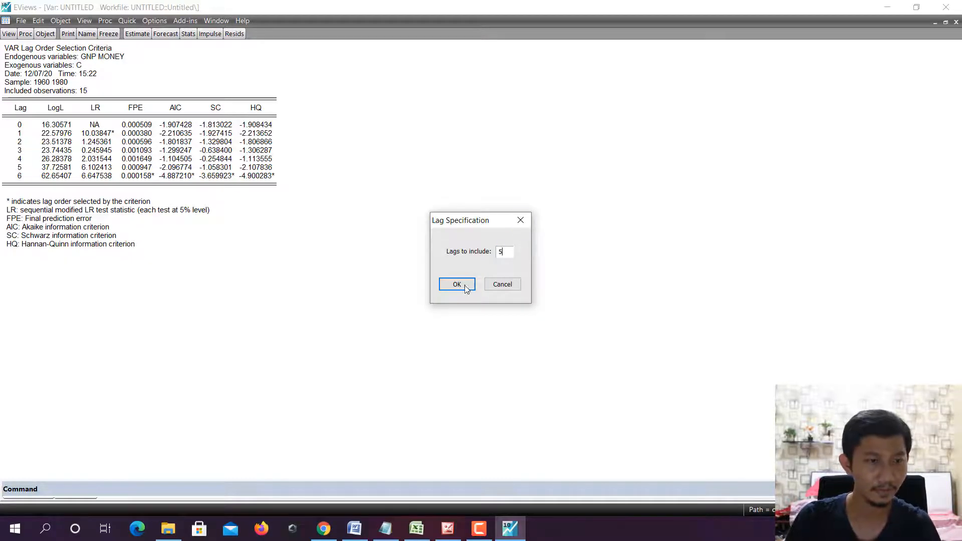
click(464, 285)
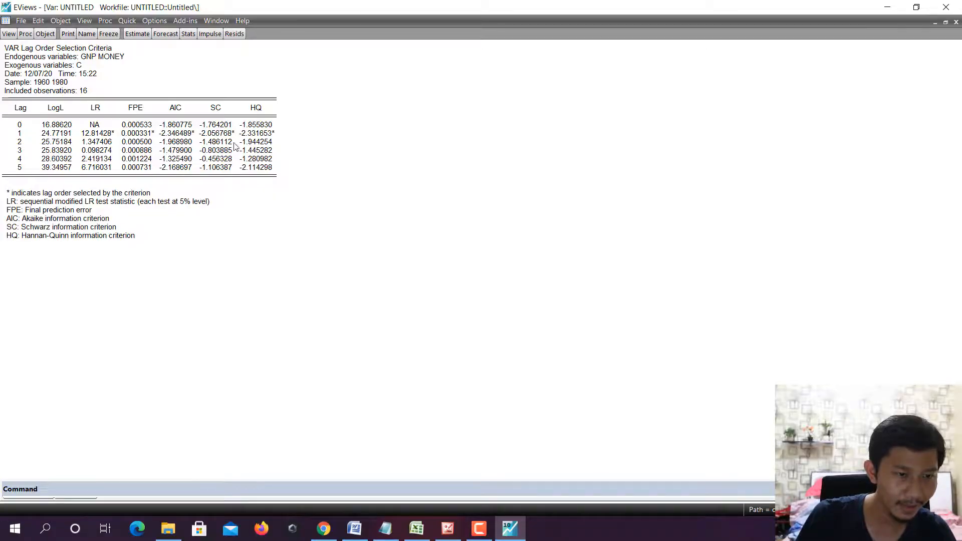
- Examine which lag order the LR, FPE, AIC, SC and HQ criteria select in the lag order selection table
click(114, 134)
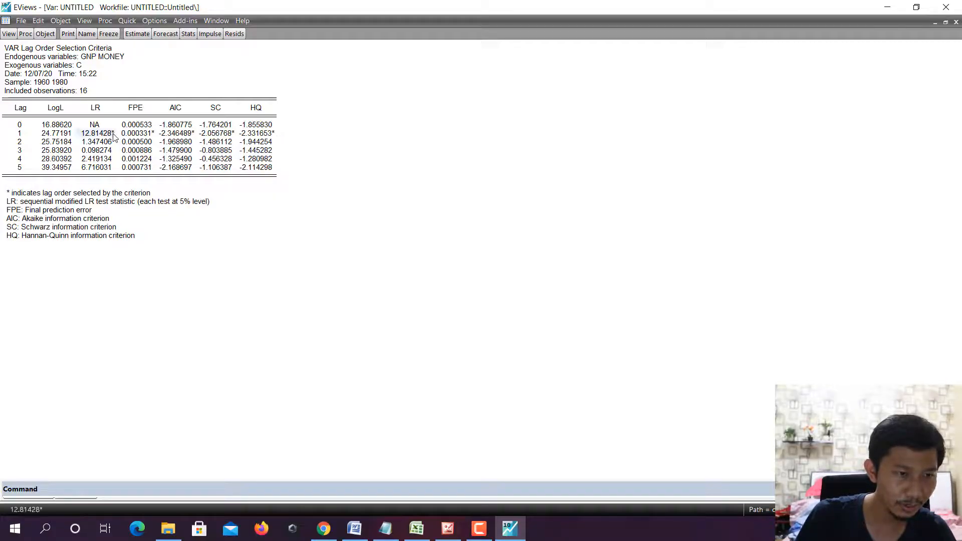
click(21, 125)
click(22, 134)
click(22, 141)
click(23, 150)
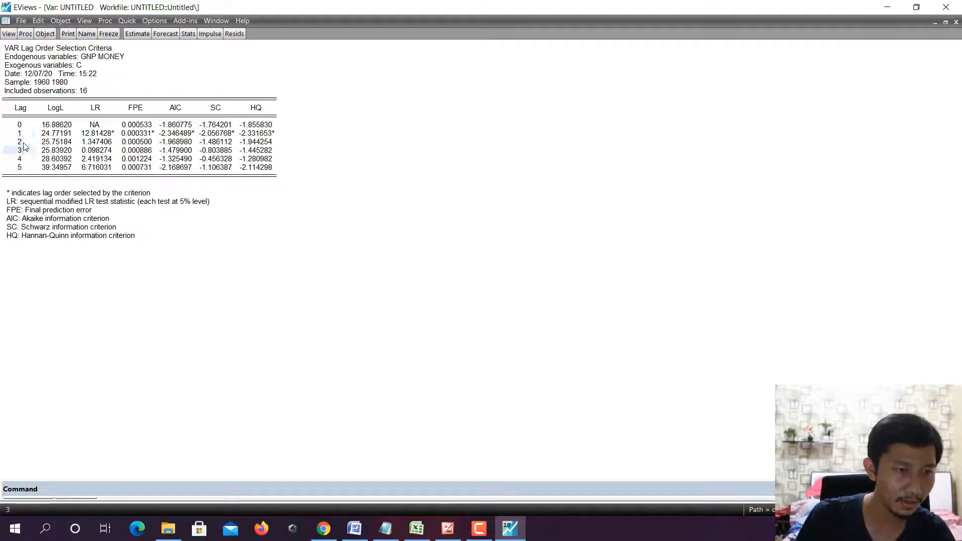
click(23, 134)
click(111, 134)
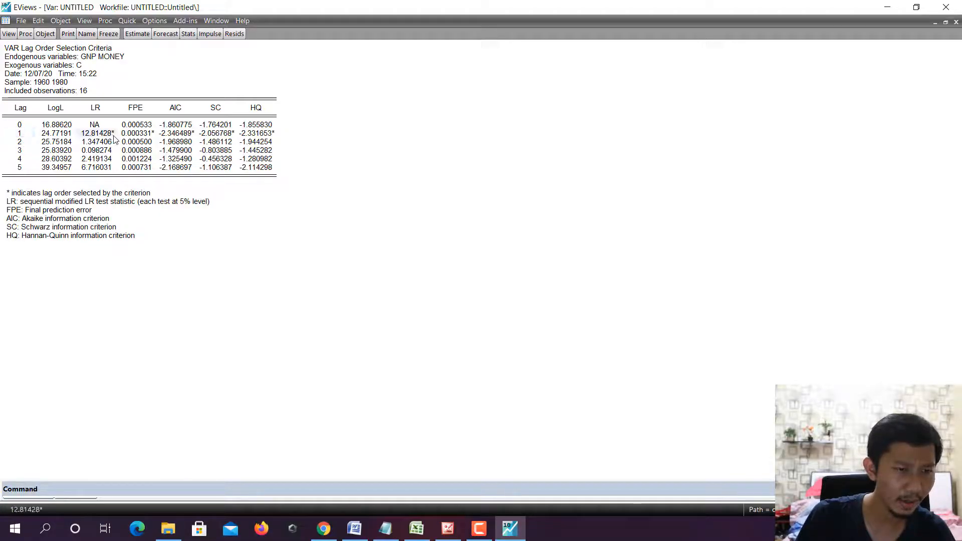
click(142, 134)
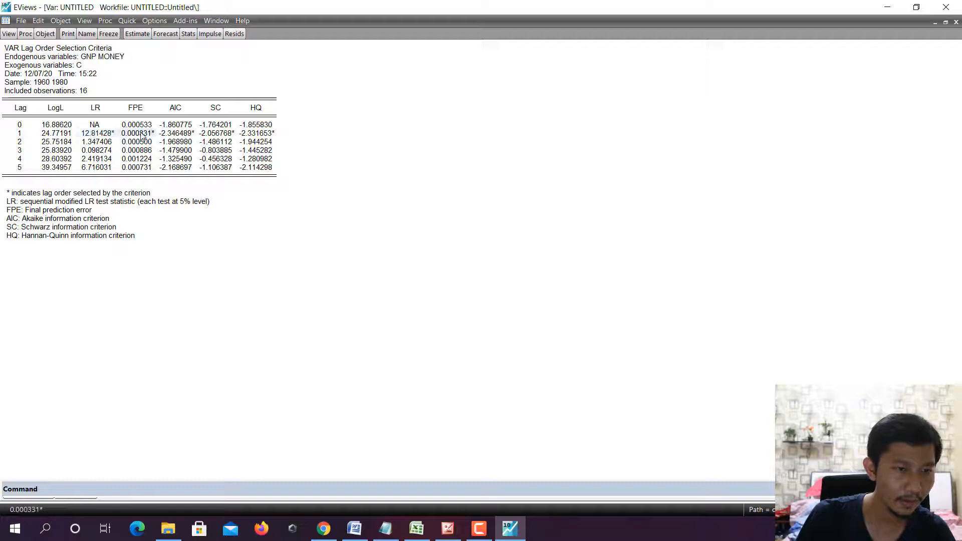
click(142, 112)
click(146, 133)
click(176, 133)
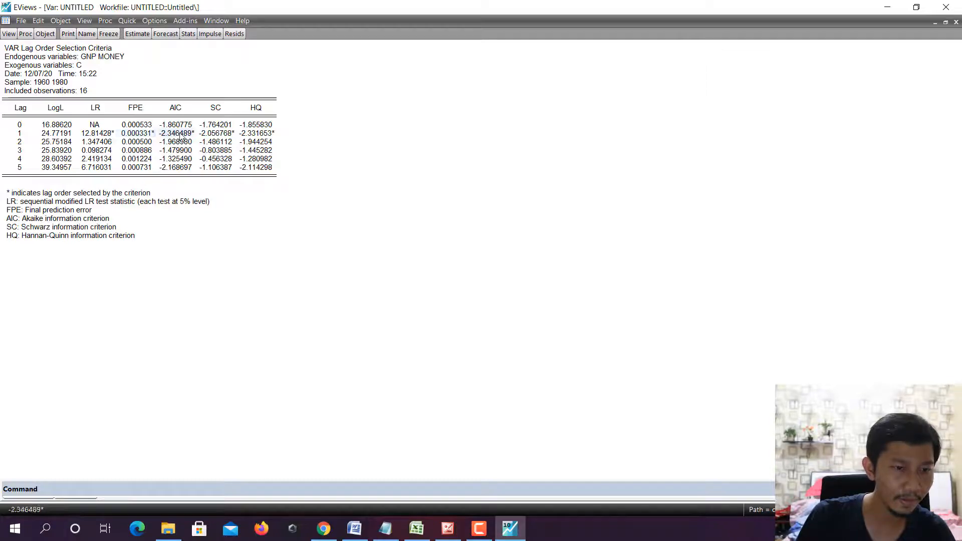
click(175, 108)
click(215, 133)
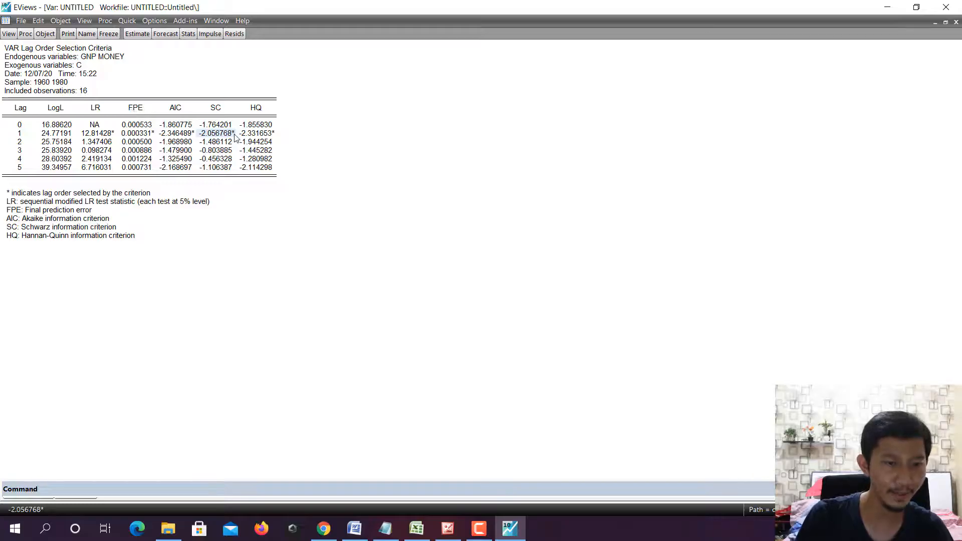
drag(270, 135, 20, 136)
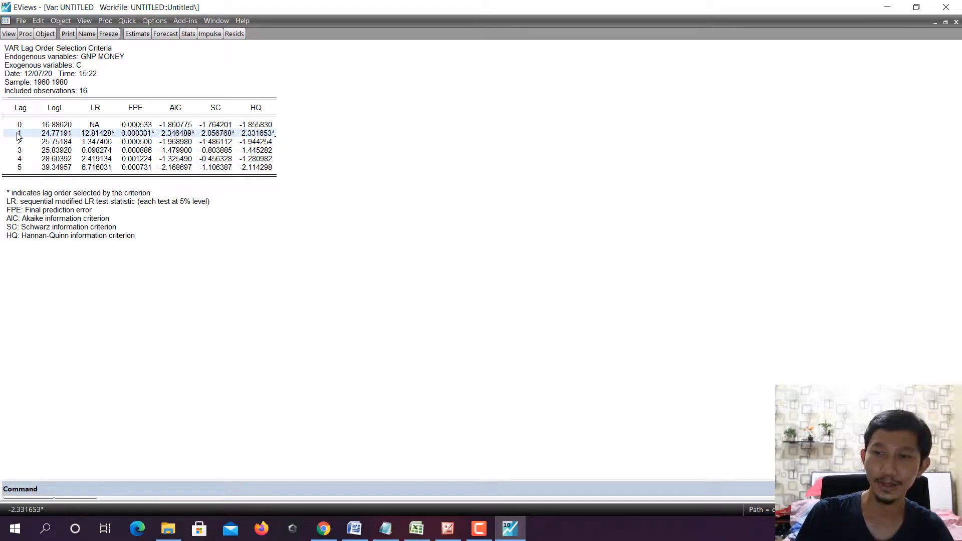
- Close and delete the untitled VAR, and open the gnp and money series as a group
click(955, 22)
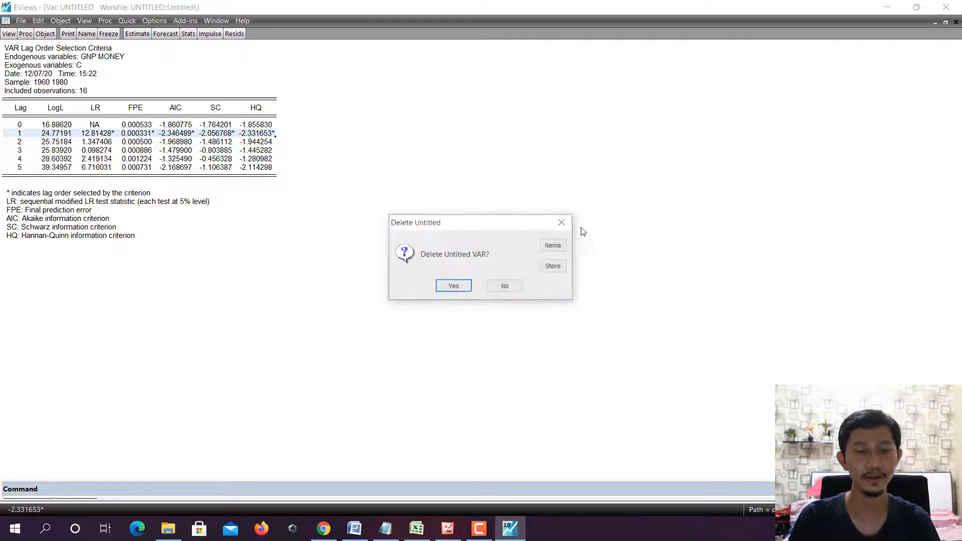
click(446, 288)
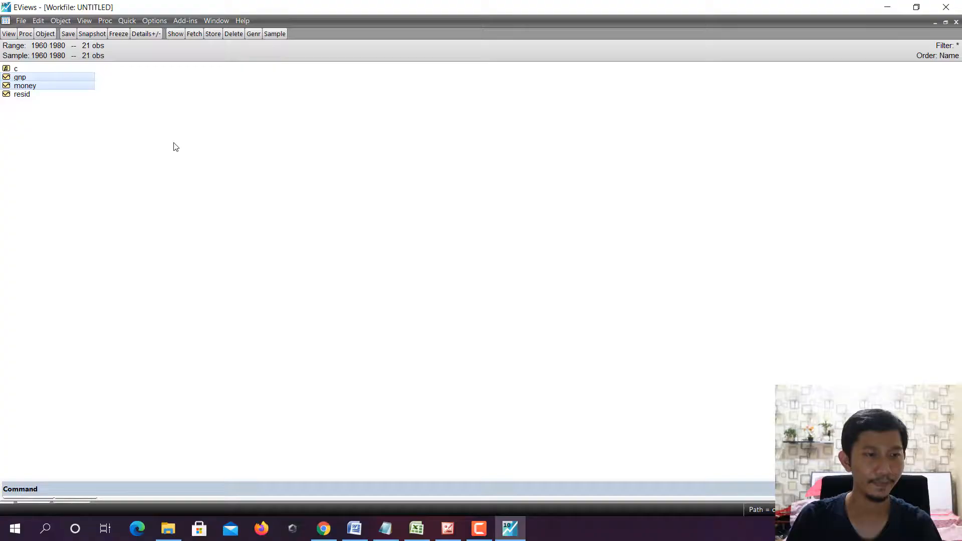
right_click(18, 85)
mouse_move(124, 92)
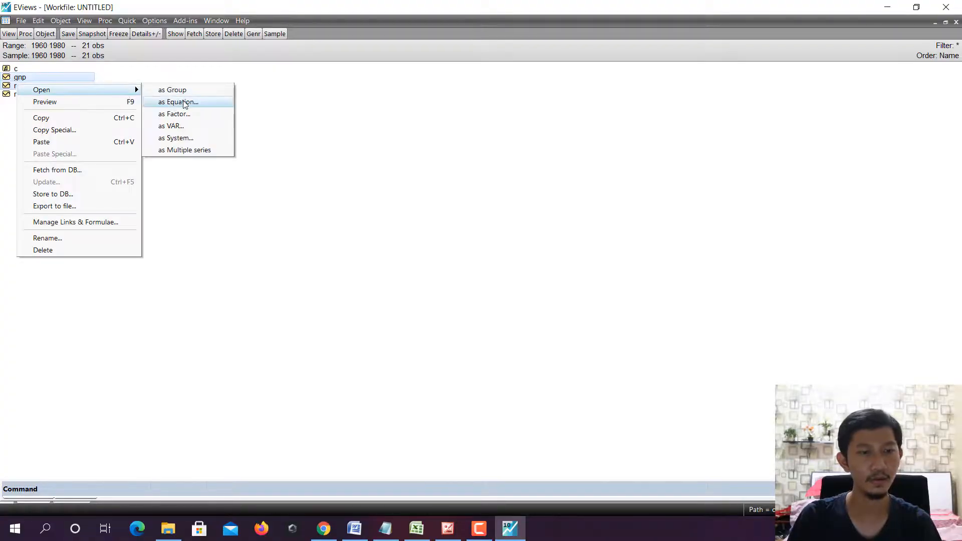
click(181, 90)
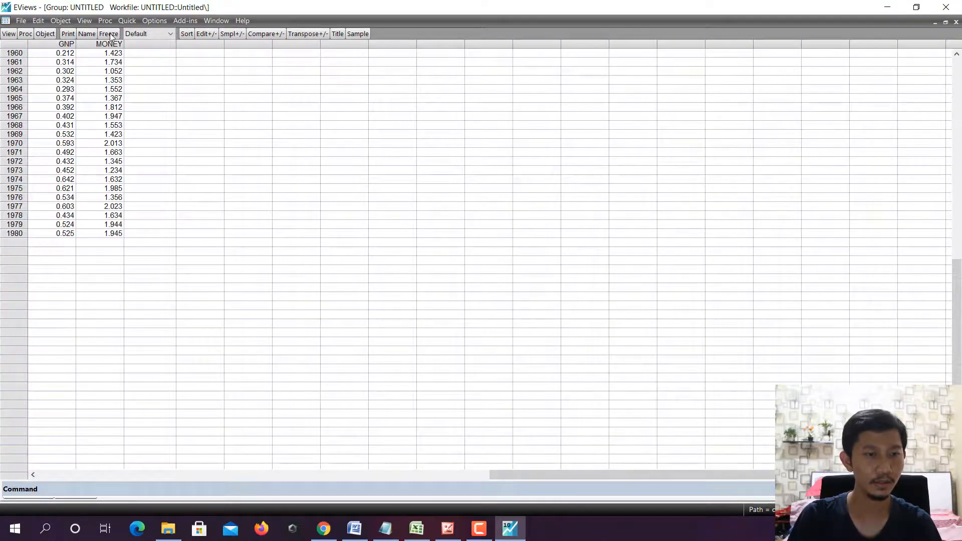
- Run the Granger causality test on the group with 1 lag included and examine the probabilities for both null hypotheses
click(84, 20)
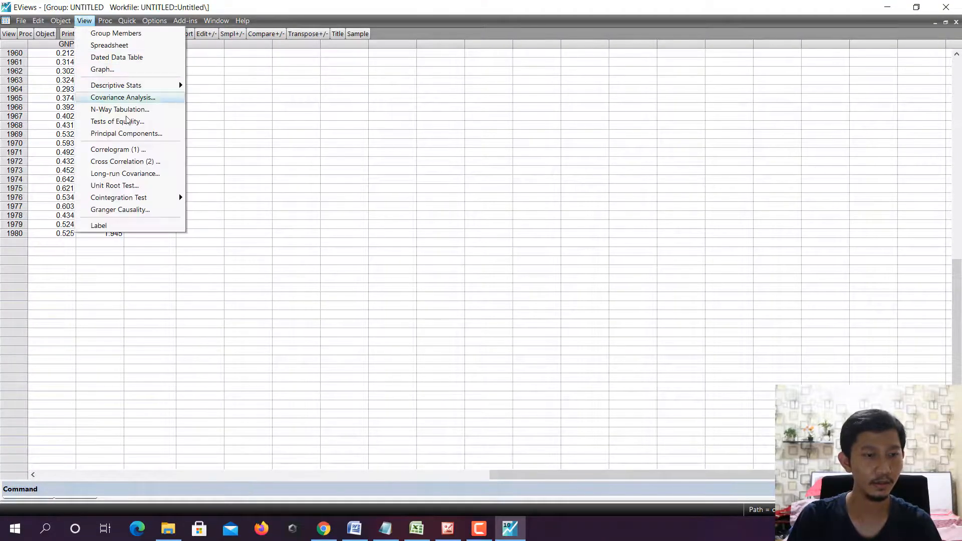
click(143, 208)
text(1)
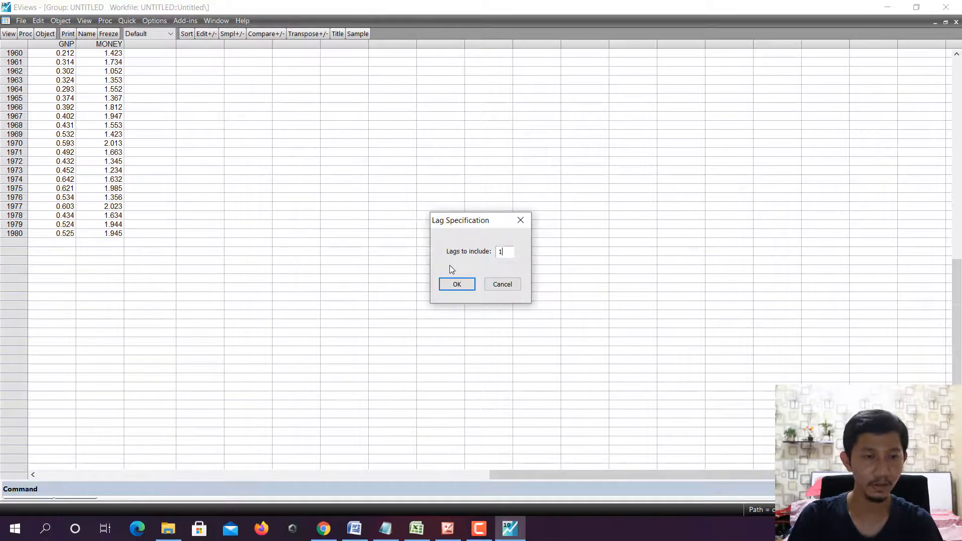
click(456, 283)
click(241, 116)
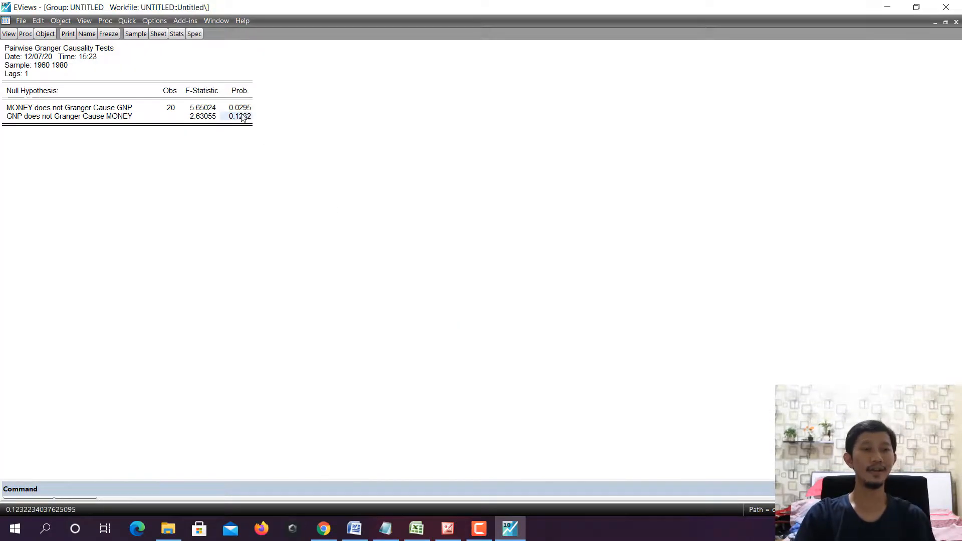
click(23, 65)
click(23, 74)
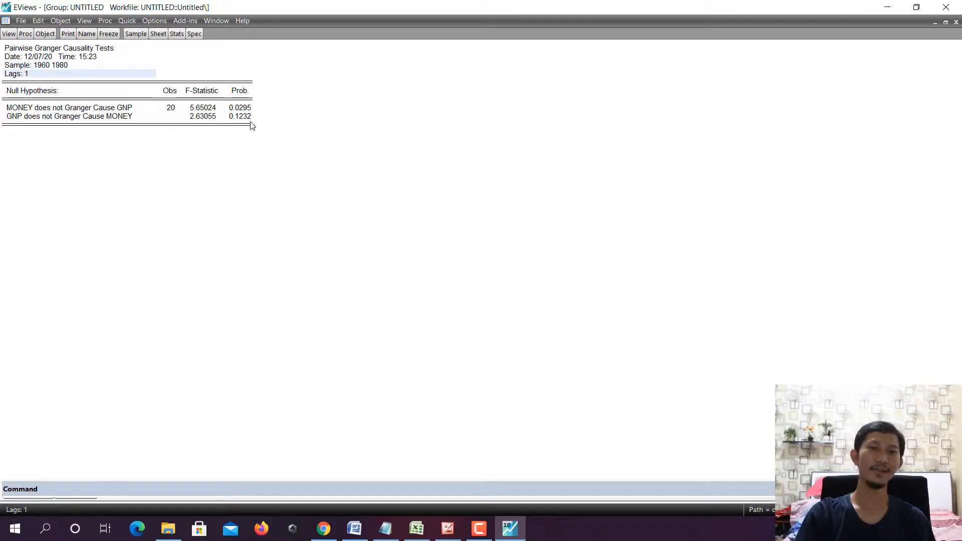
click(242, 107)
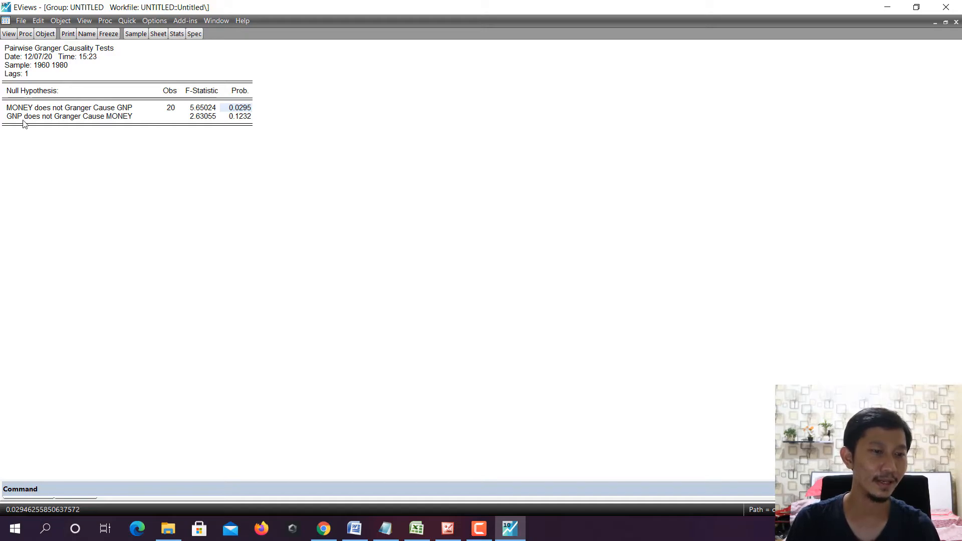
click(250, 118)
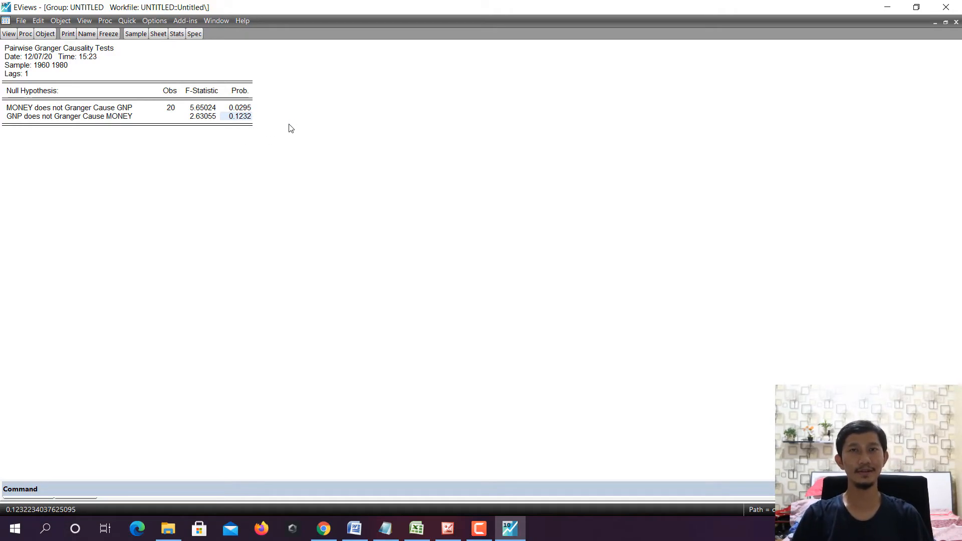